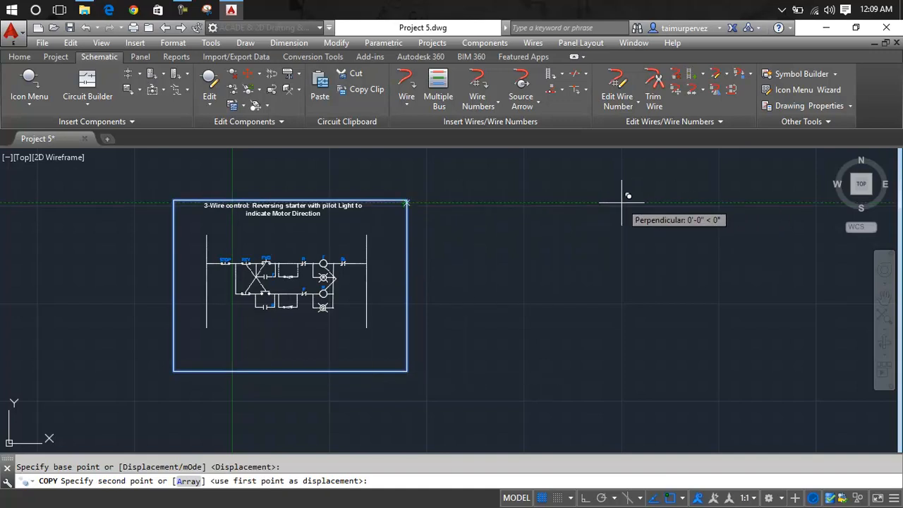
key("Escape")
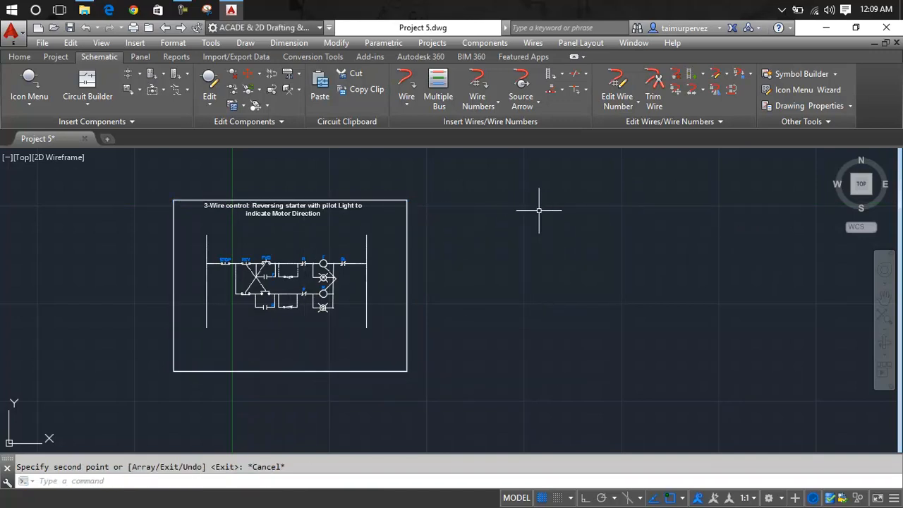
type("cp")
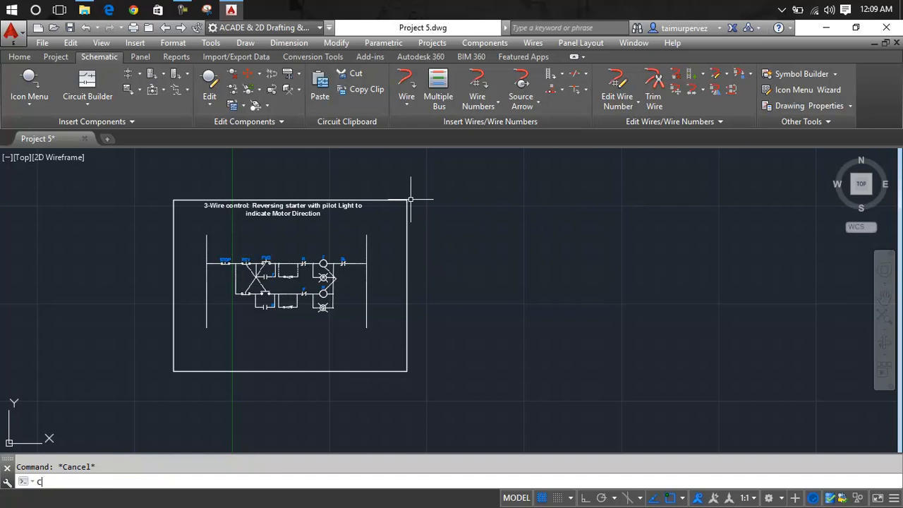
key("Return")
key("Escape")
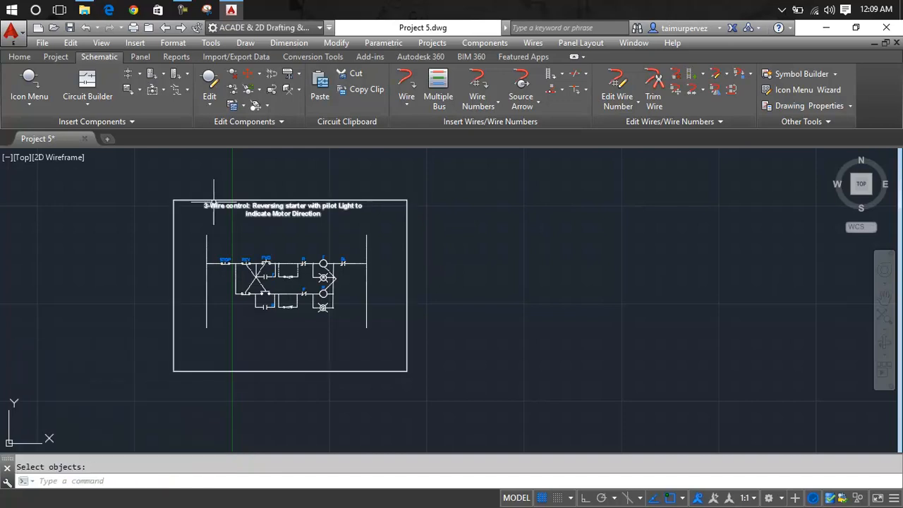
Copy the rectangular drawing frame from its upper-left corner to just right of the original, leaving a small gap and aligning the top edges
left_click(184, 200)
type("cp")
key("Return")
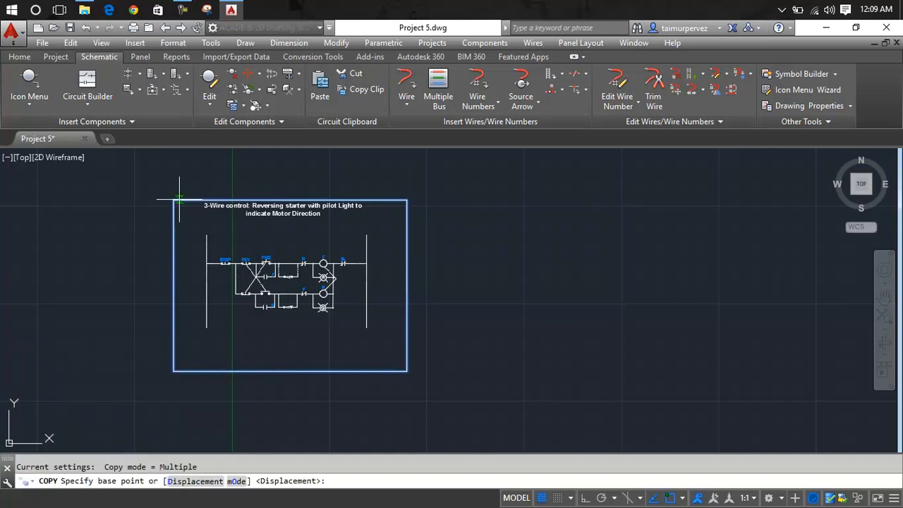
left_click(174, 200)
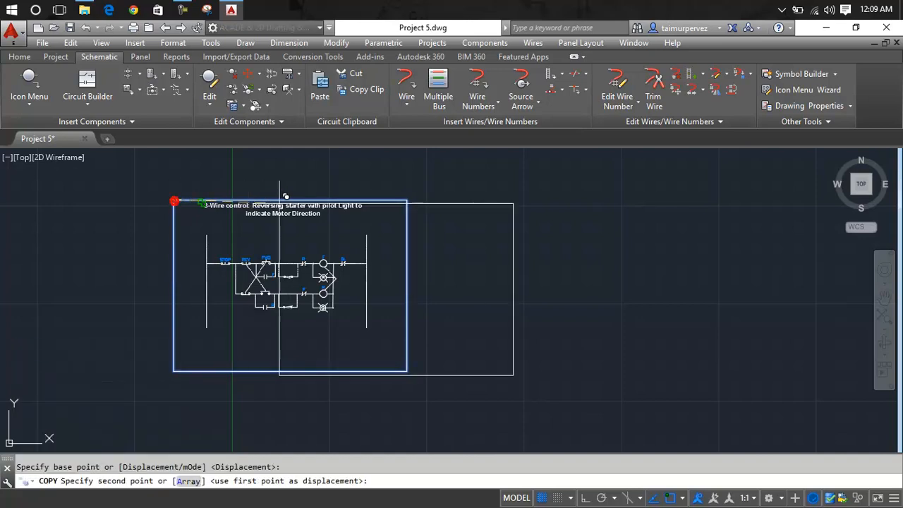
left_click(419, 201)
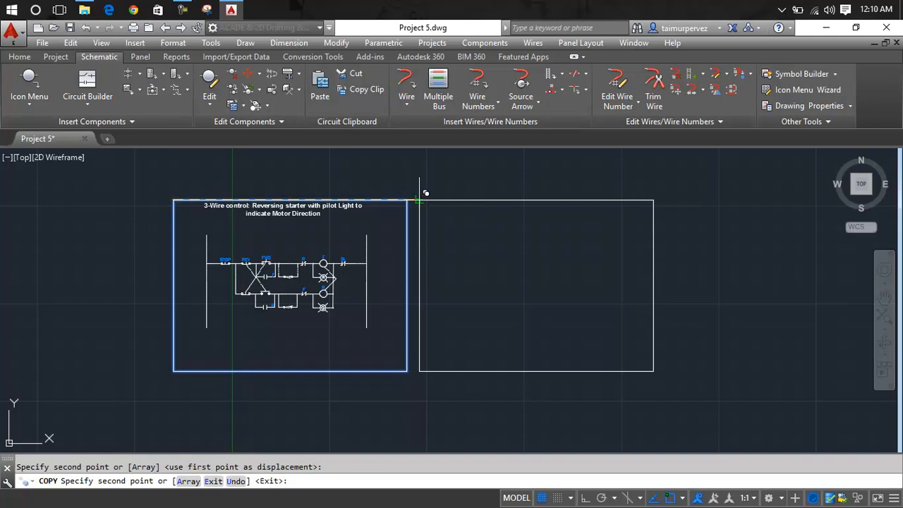
key("Escape")
middle_click_drag(419, 199, 429, 210)
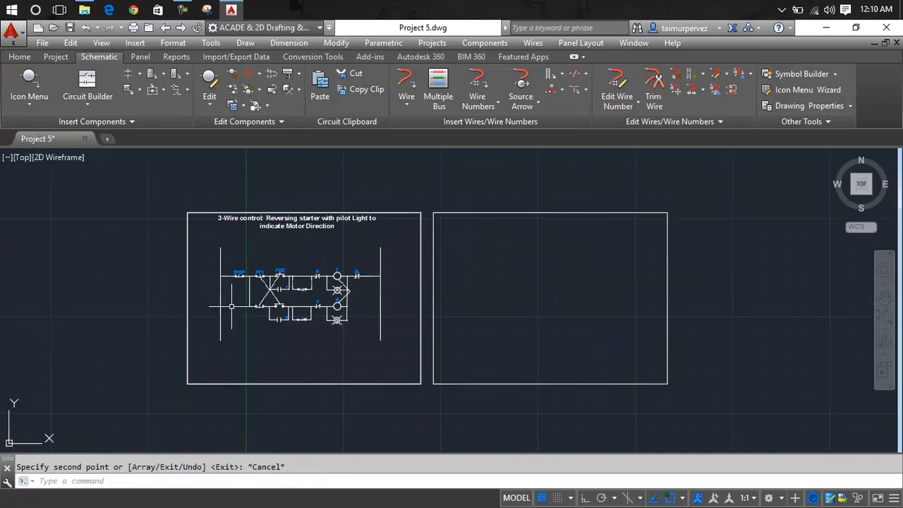
Draw a vertical line about 1'-0" long near the left side of the empty frame, with Ortho on
scroll(231, 307, "up", 2)
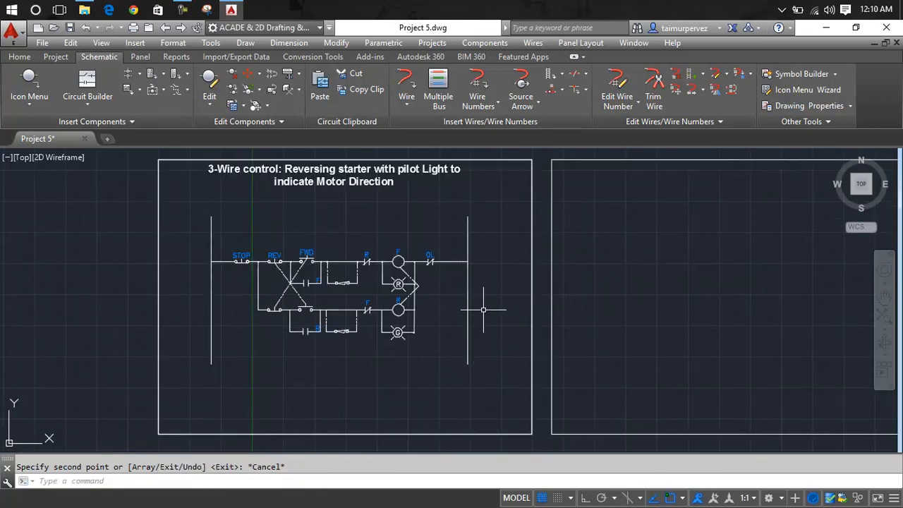
middle_click_drag(484, 309, 327, 310)
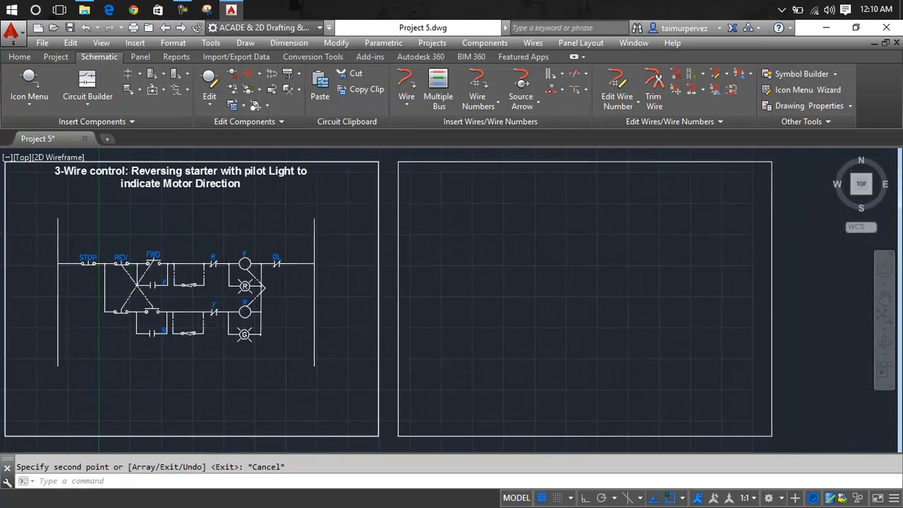
key("Escape")
type("l")
key("Return")
left_click(432, 216)
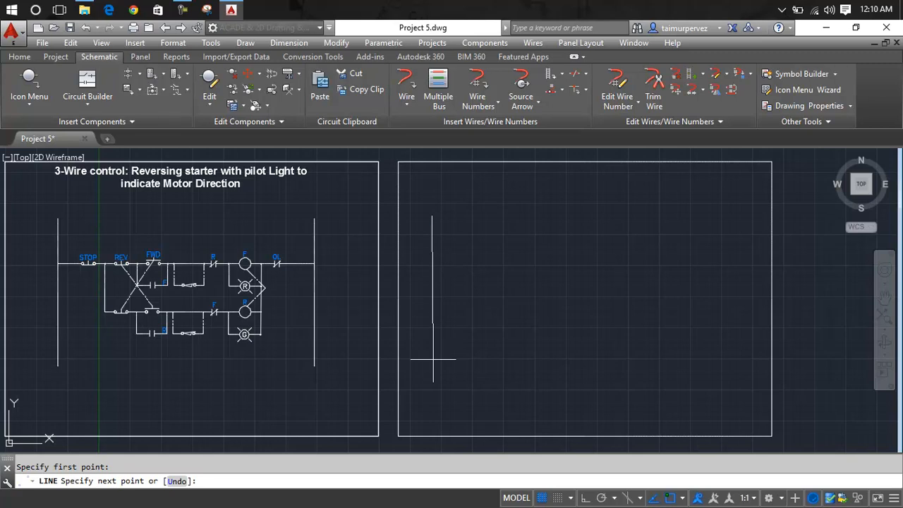
key("F8")
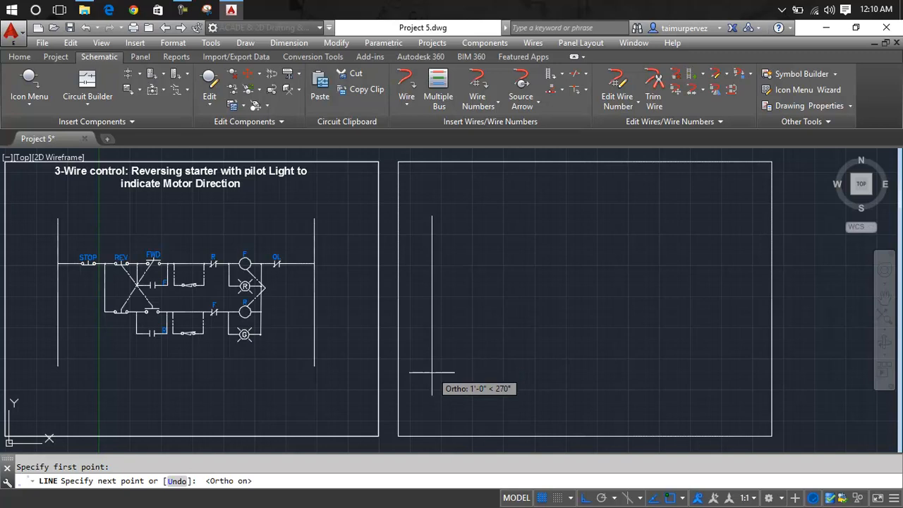
left_click(431, 379)
key("Return")
key("Escape")
Move the vertical line horizontally across the empty frame to its right side as the right-hand rail
type("m")
key("Return")
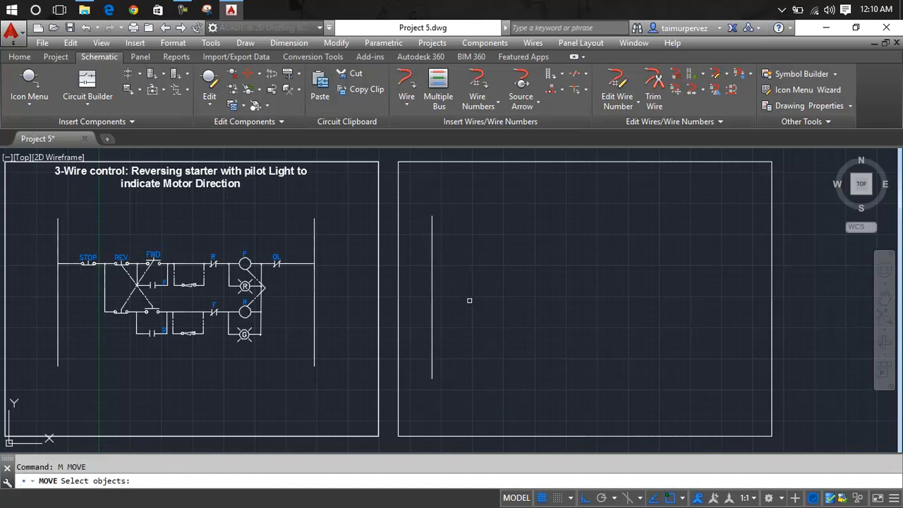
left_click(432, 266)
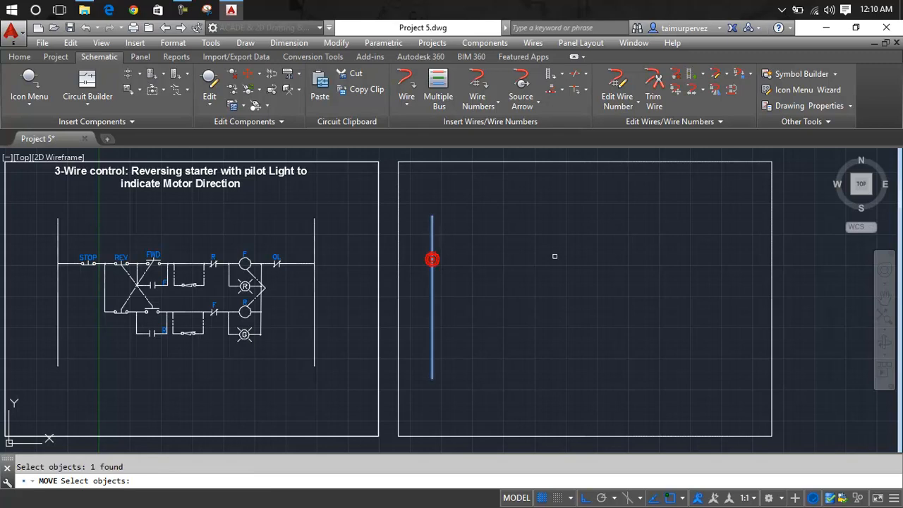
key("Return")
left_click(432, 275)
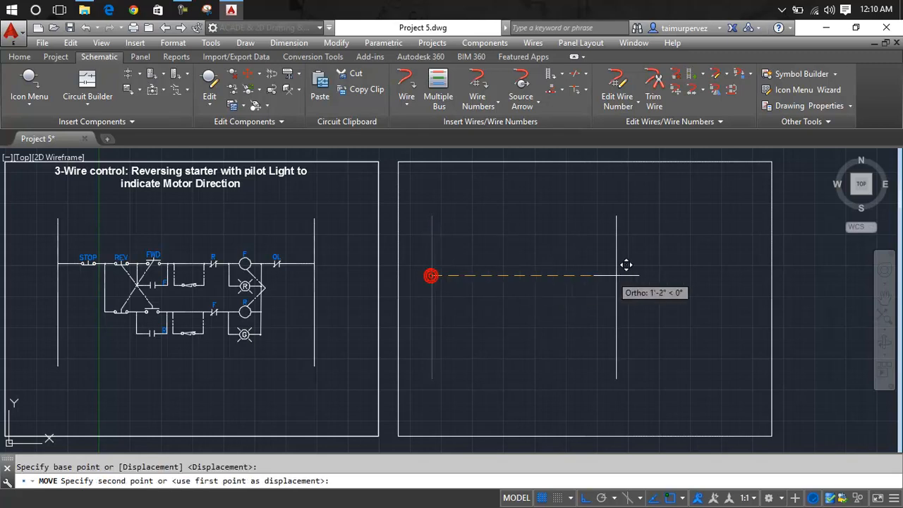
left_click(693, 264)
key("Return")
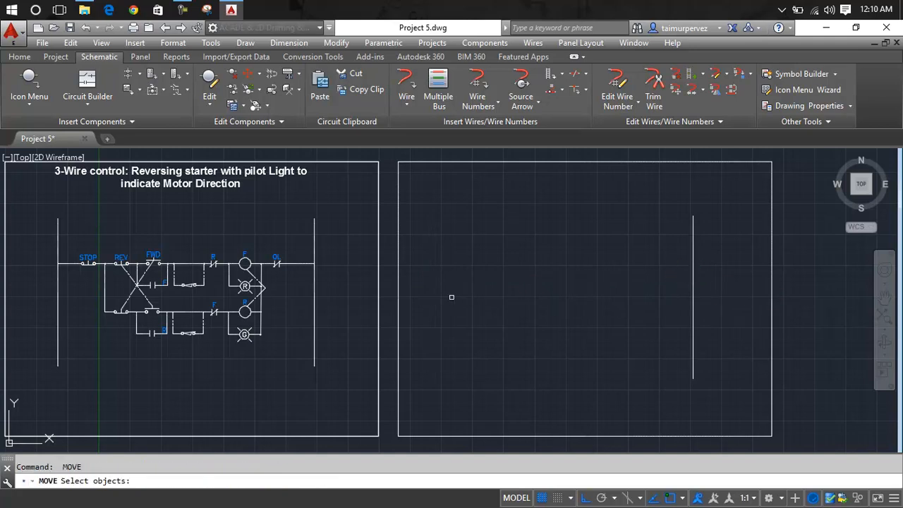
key("Escape")
Copy the right-hand rail about 1'-8" to the left to form the left-hand rail
type("cp")
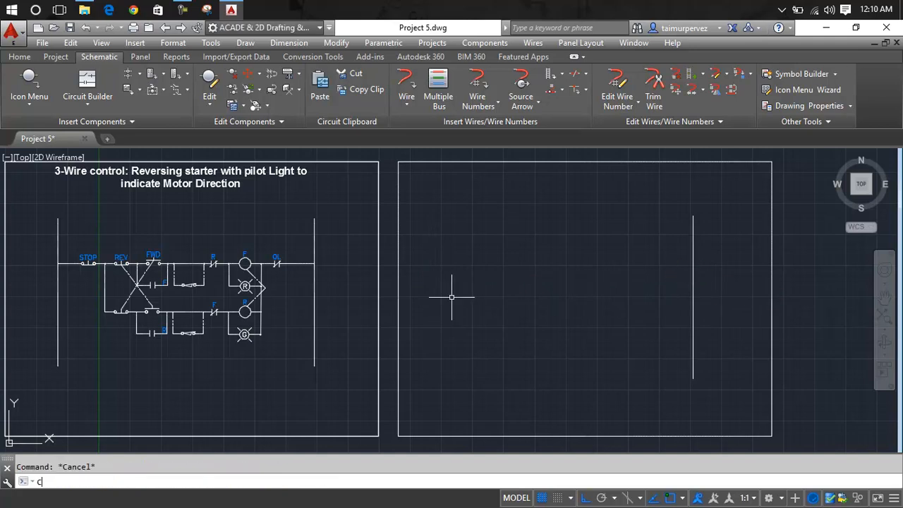
key("Return")
left_click(695, 280)
key("Return")
left_click(693, 281)
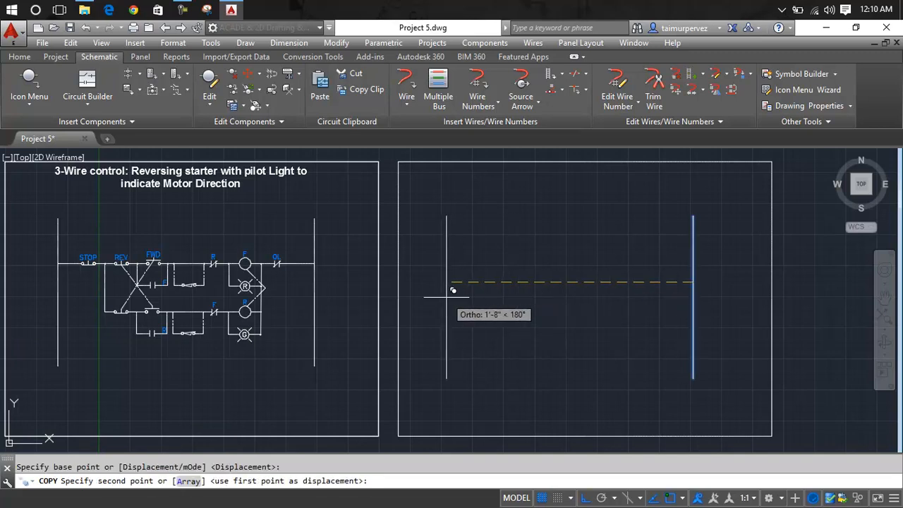
left_click(445, 297)
key("Escape")
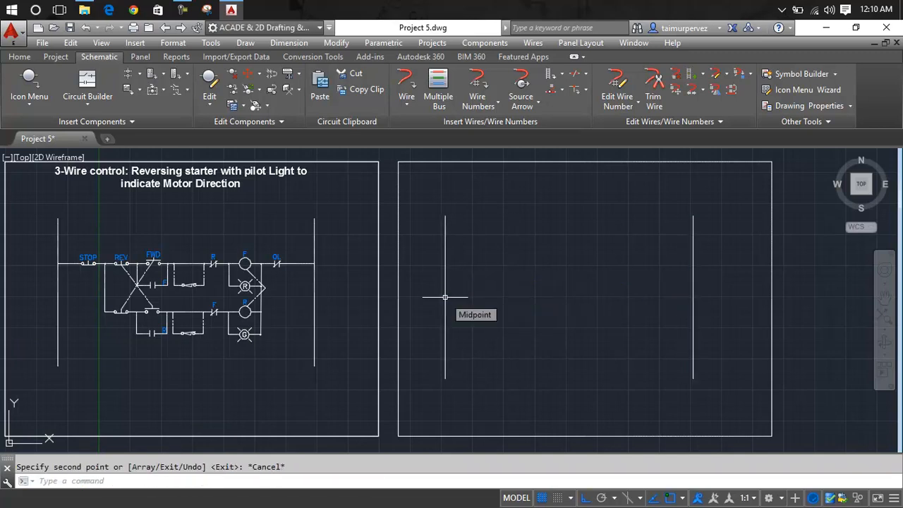
key("Escape")
Draw a line joining the two vertical rails about a third of the way down as the first rung
type("l")
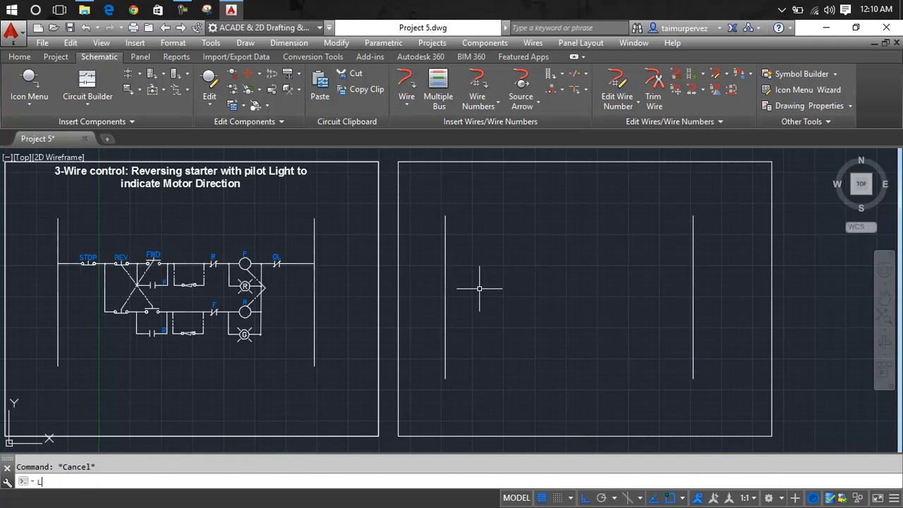
key("Return")
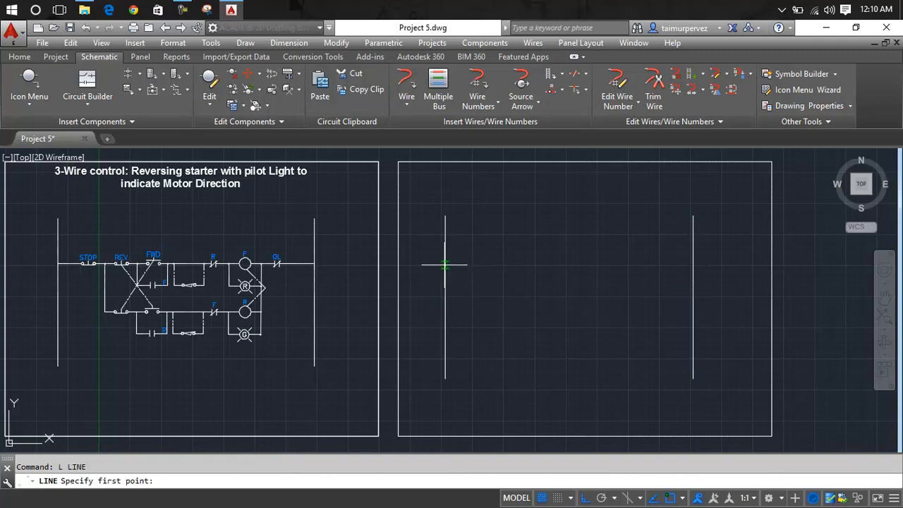
left_click(445, 267)
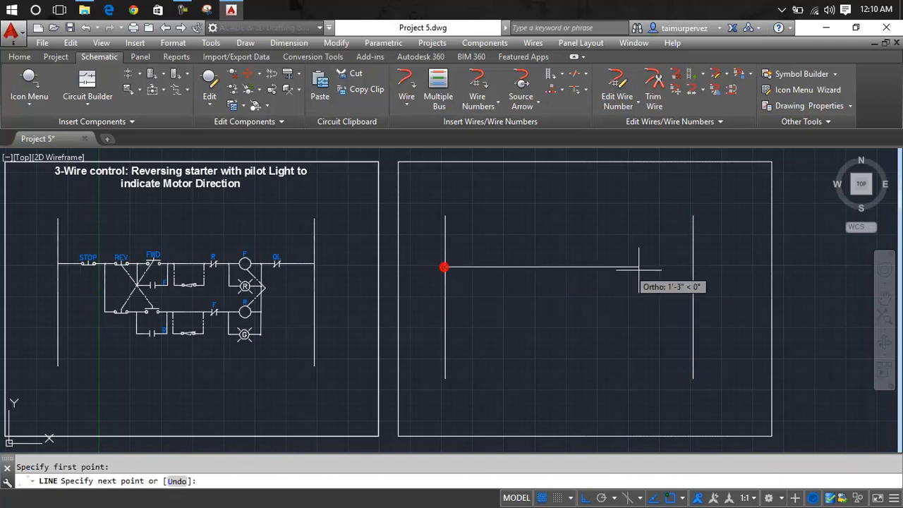
left_click(693, 268)
key("Return")
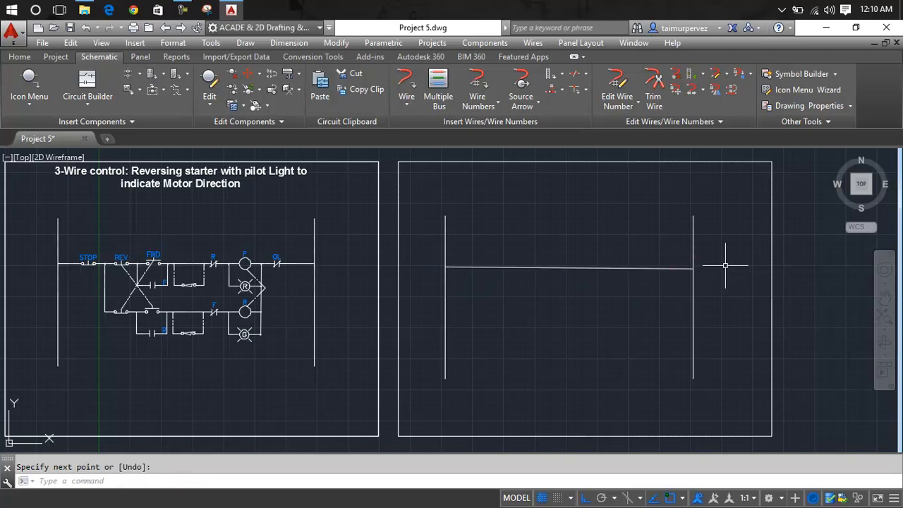
key("Escape")
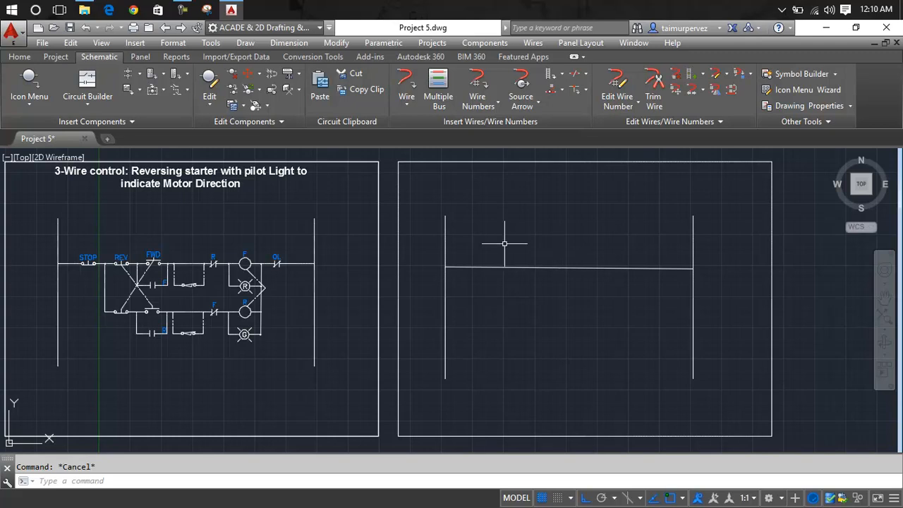
scroll(504, 243, "up", 2)
mouse_move(535, 242)
middle_mouse_down()
mouse_move(738, 230)
mouse_move(722, 233)
middle_mouse_up()
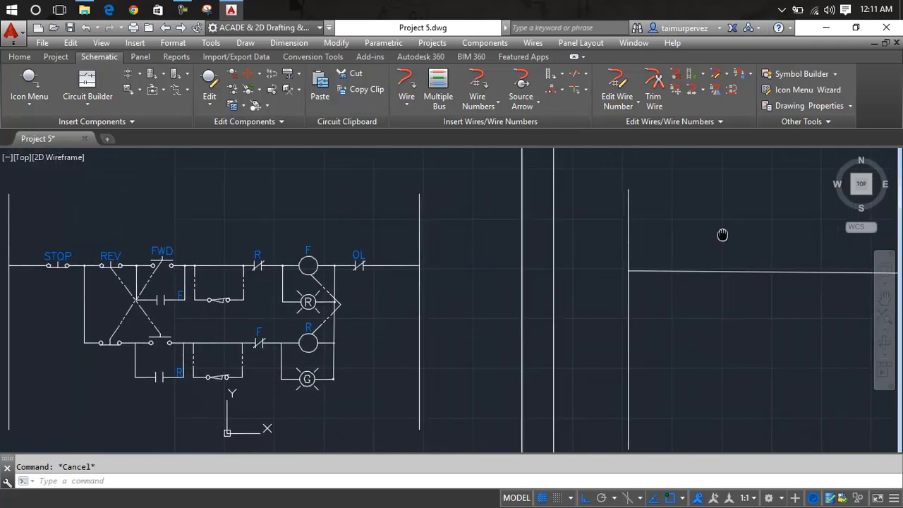
left_click(36, 77)
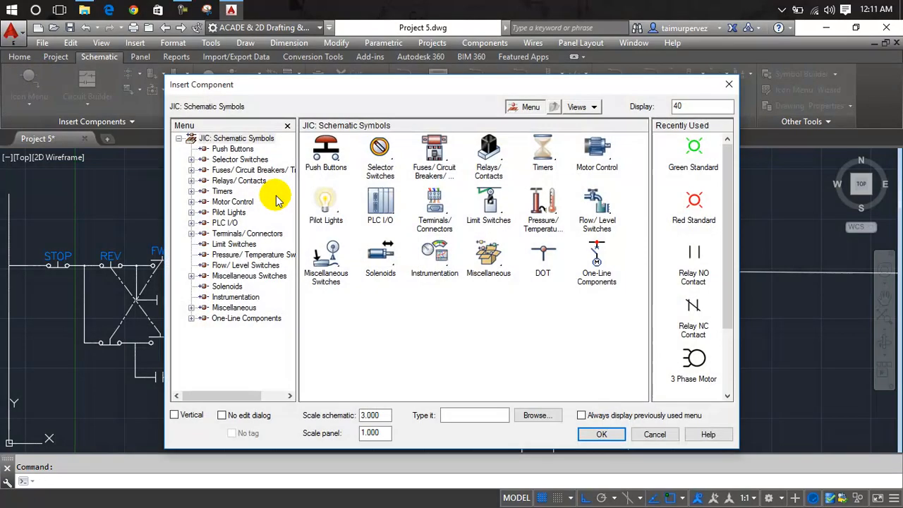
left_click(323, 150)
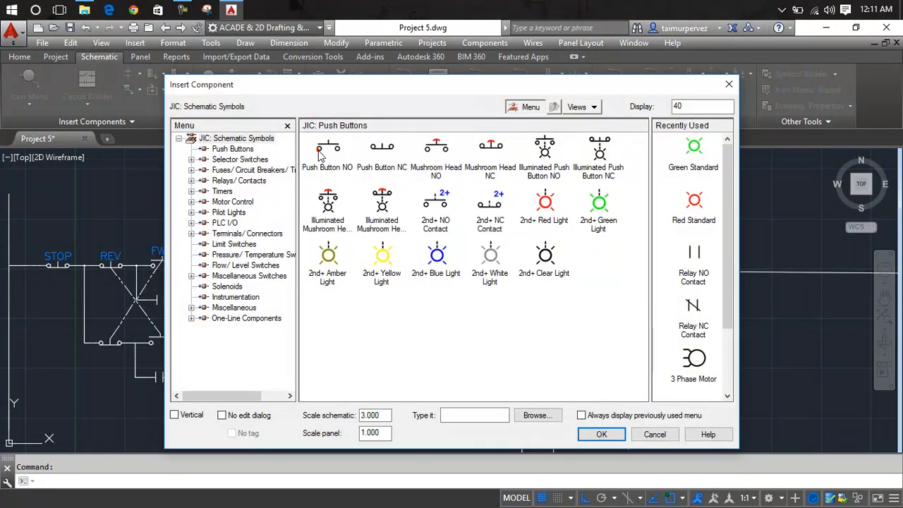
left_click(318, 150)
key("Escape")
Insert a Push Button NC symbol at schematic scale 3.000 on the new rung, close to the left-hand rail
left_click(28, 79)
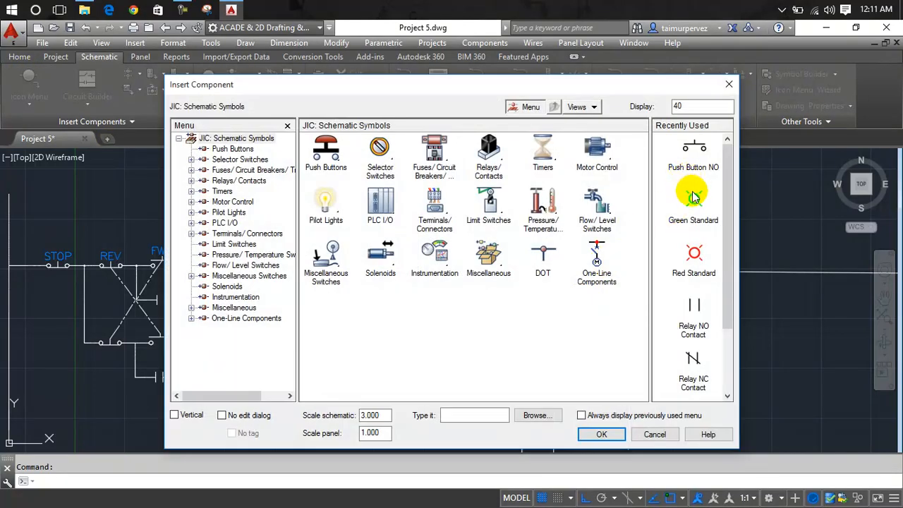
left_click_drag(727, 180, 692, 390)
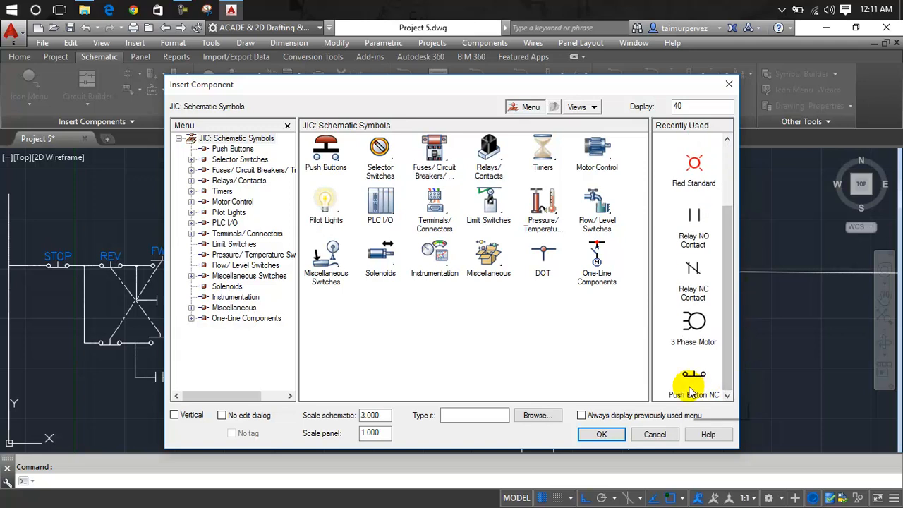
left_click(692, 382)
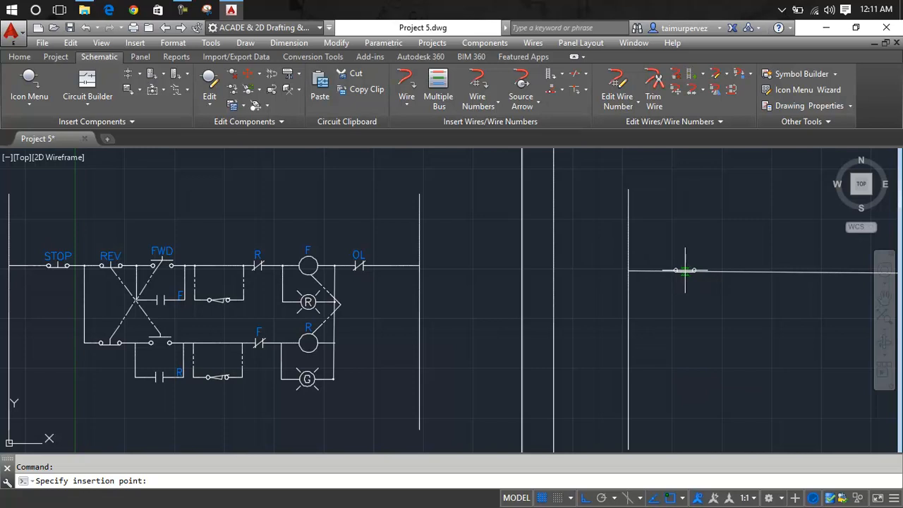
scroll(685, 270, "up", 5)
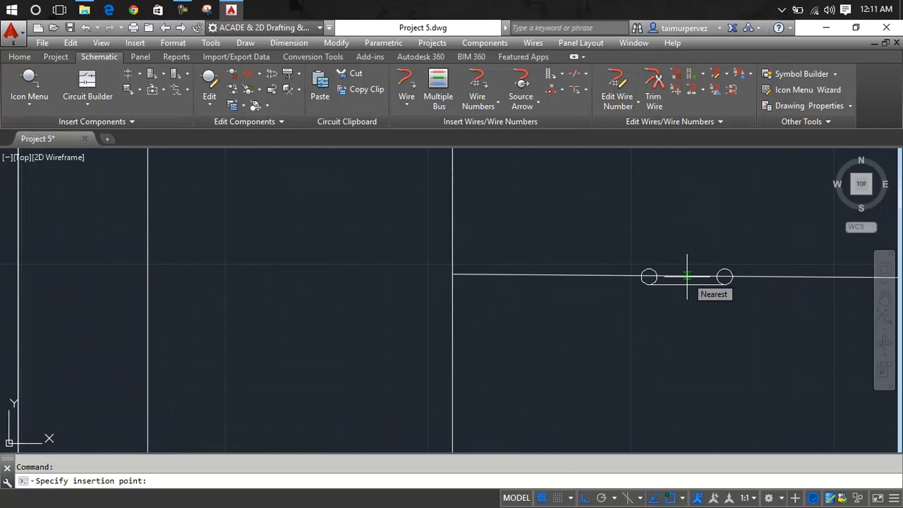
left_click(688, 276)
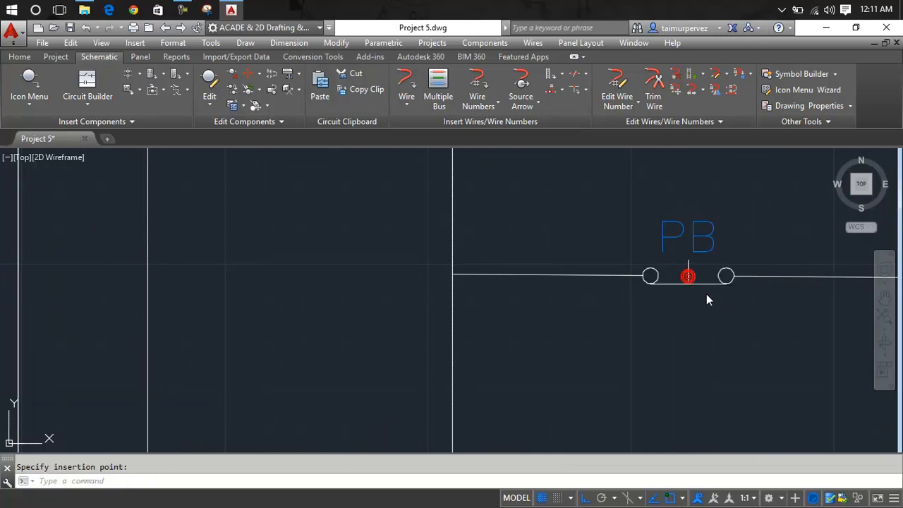
Set the inserted push button's component tag to STOP
double_click(293, 111)
type("STOP")
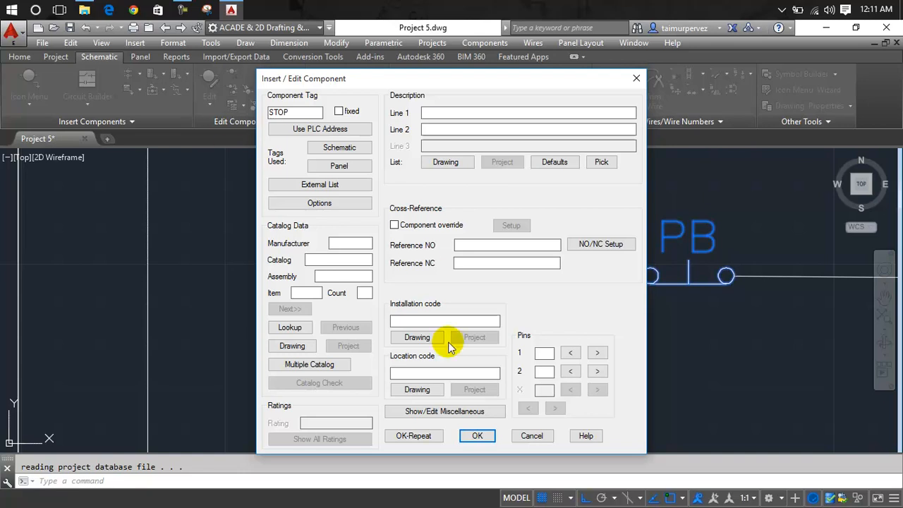
left_click(480, 436)
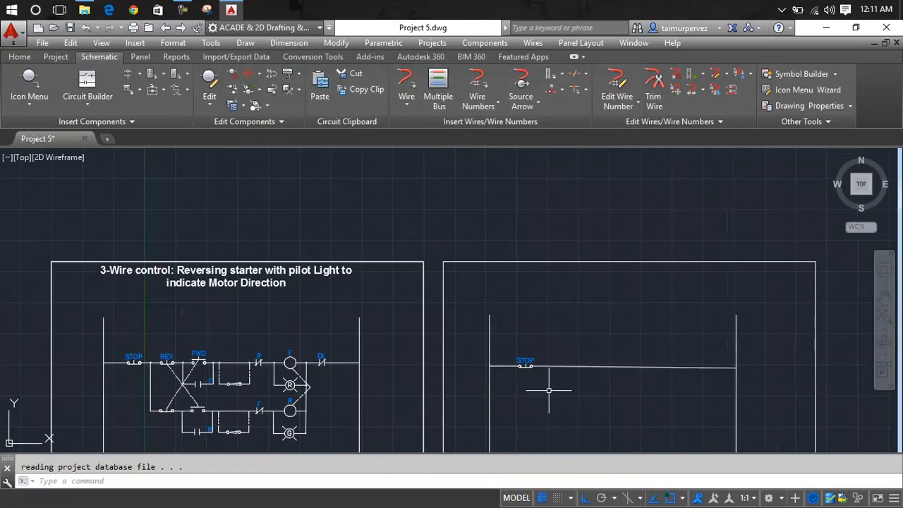
middle_click_drag(547, 388, 509, 365)
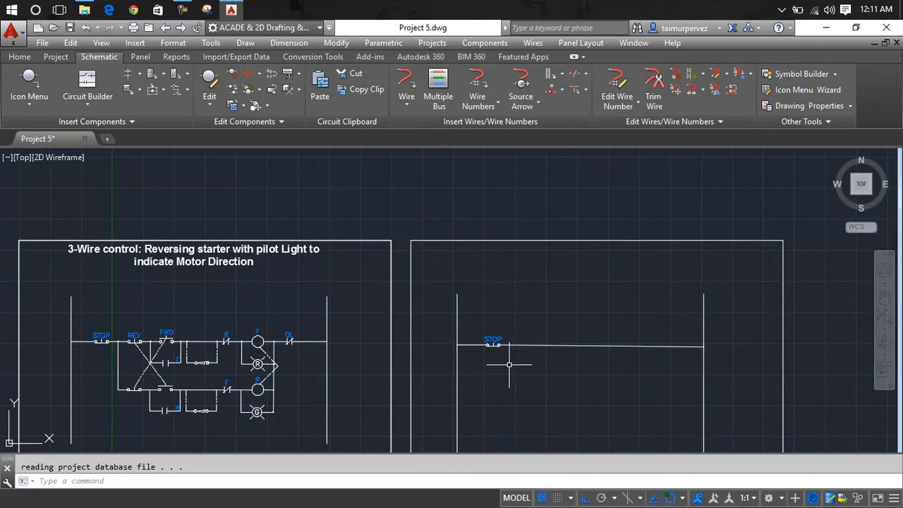
scroll(500, 347, "up", 4)
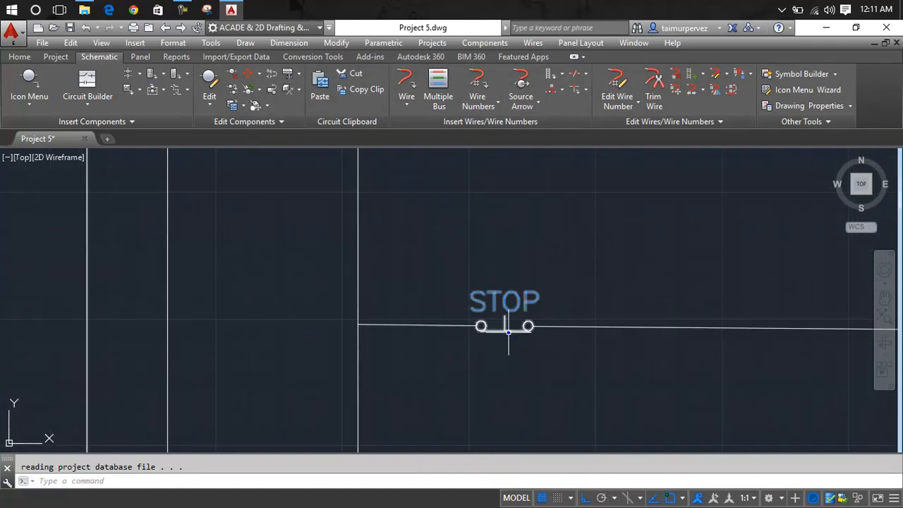
Copy the STOP push button about 2" to the right along the rung and tag the copy REV
right_click(508, 332)
left_click(509, 371)
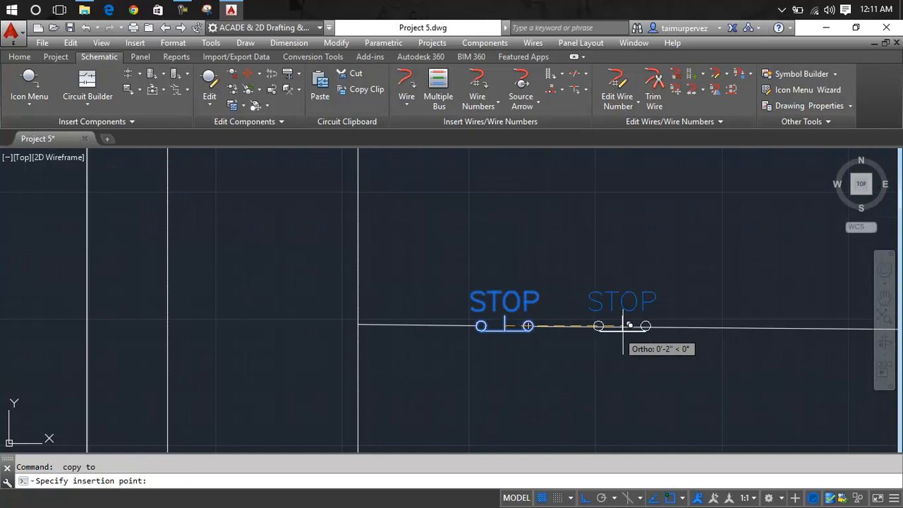
scroll(632, 323, "up", 5)
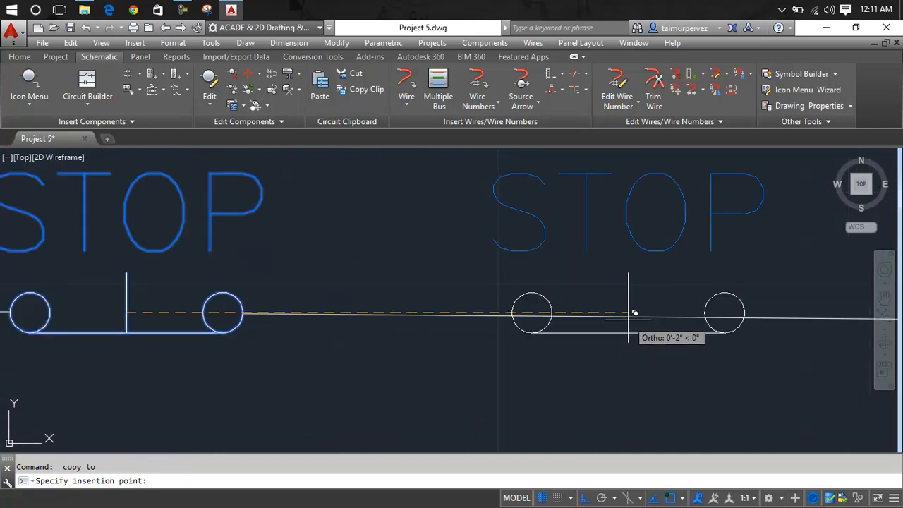
left_click(629, 314)
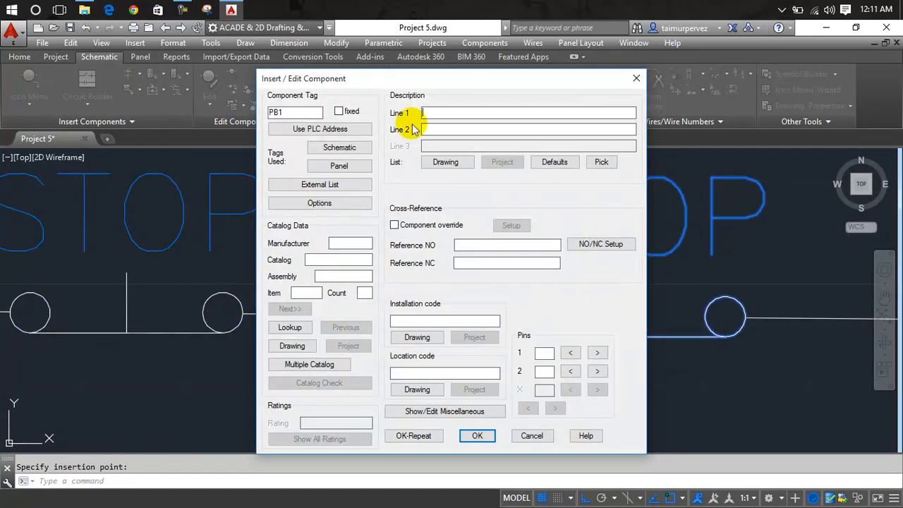
double_click(302, 115)
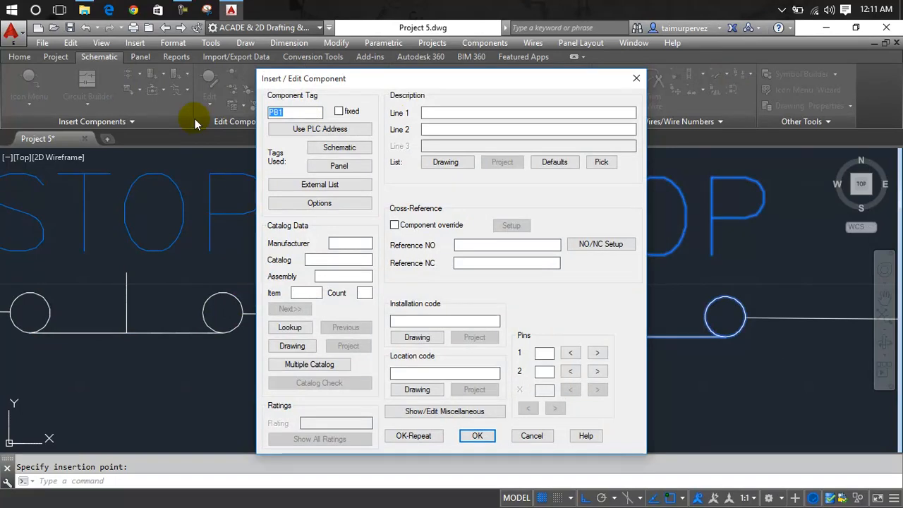
type("re")
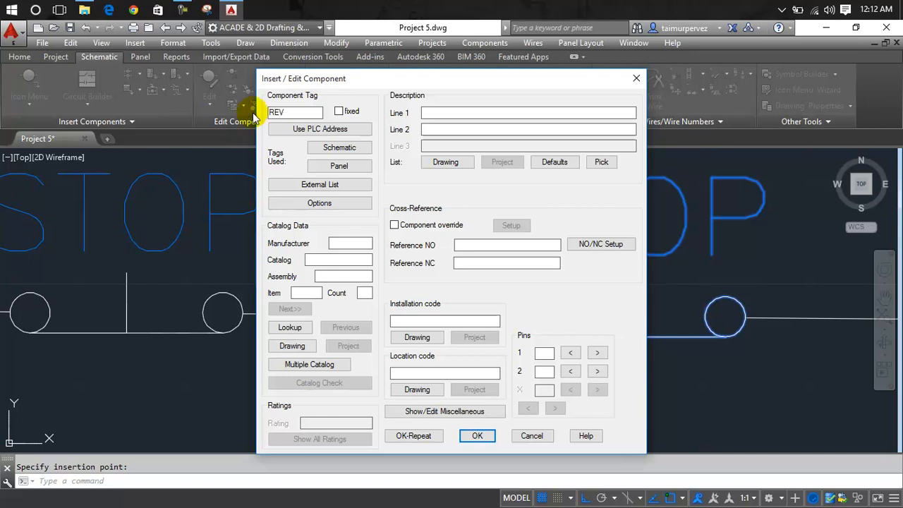
left_click(477, 436)
Scoot the REV push button further right along the rung, away from the STOP push button
scroll(470, 360, "down", 8)
middle_click_drag(470, 363, 511, 312)
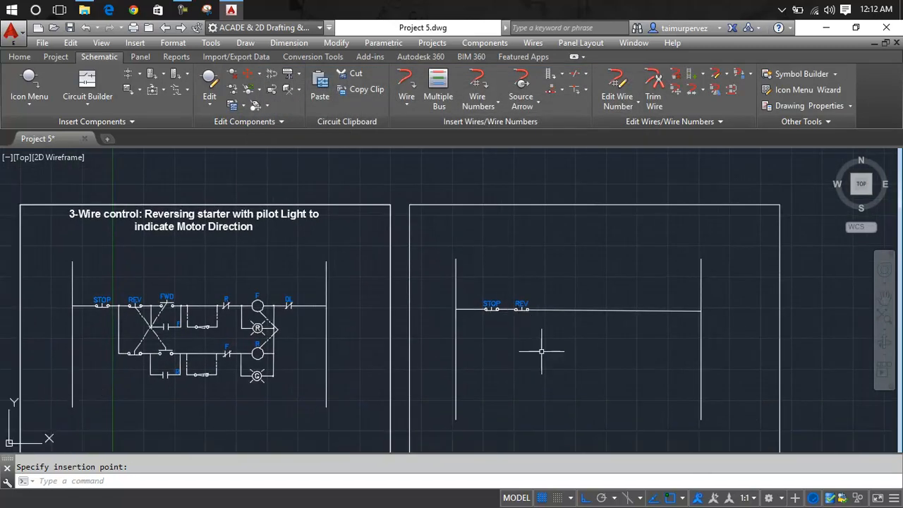
scroll(530, 307, "up", 8)
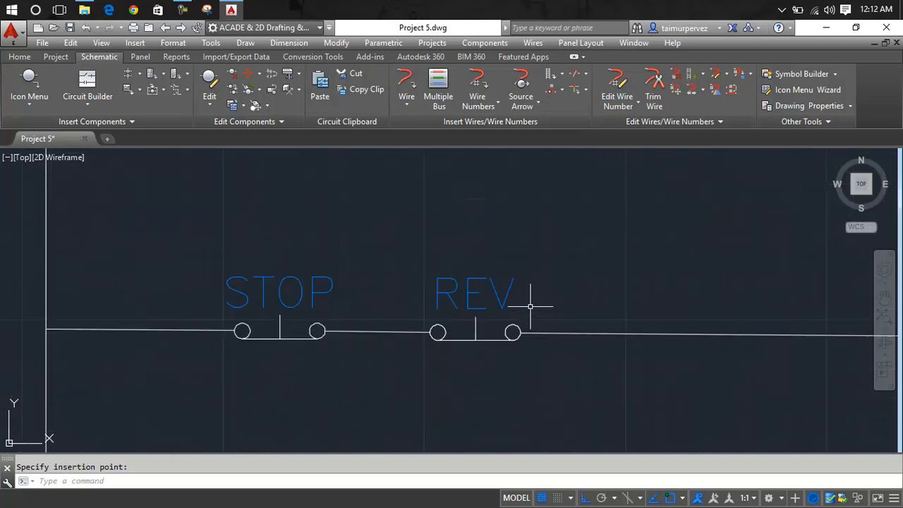
left_click(517, 325)
right_click(517, 326)
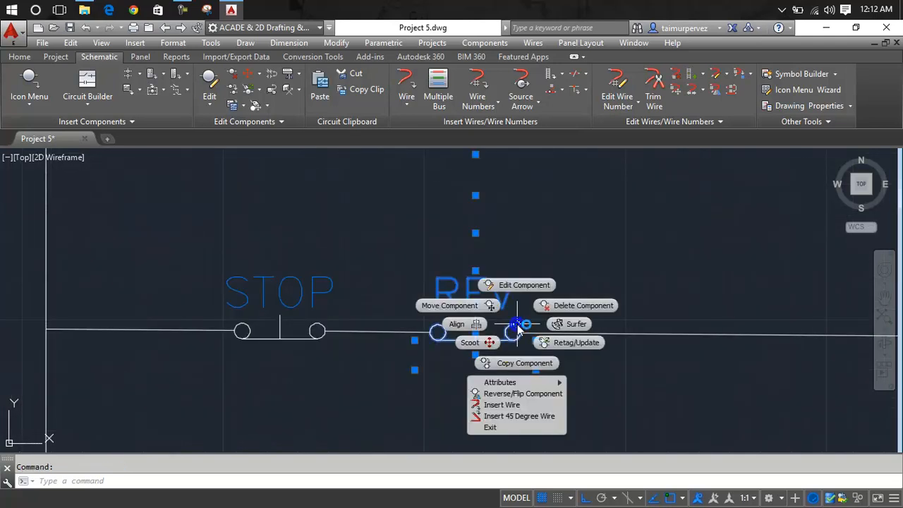
left_click(476, 342)
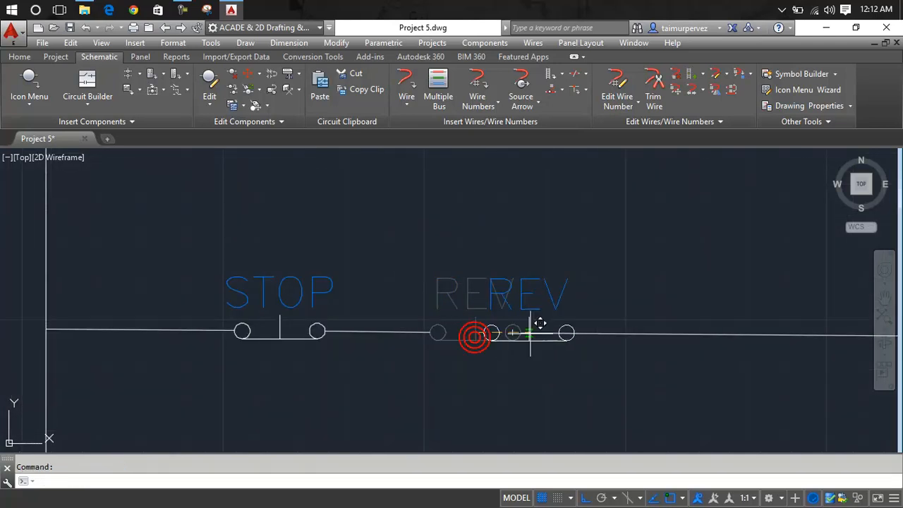
scroll(601, 322, "up", 5)
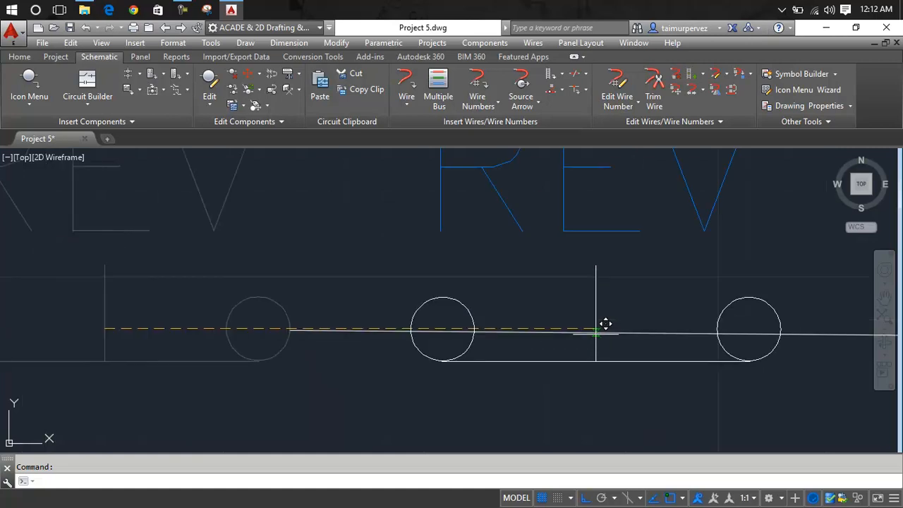
left_click(606, 332)
key("Return")
scroll(448, 343, "down", 4)
key("Escape")
key("Escape")
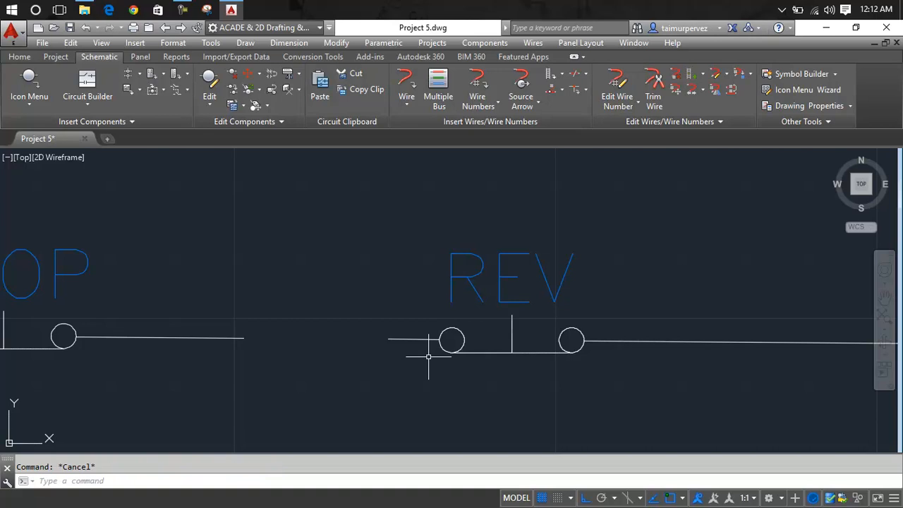
type("l")
key("Return")
key("Escape")
key("Escape")
Join the two separated wire segments between the STOP and REV push buttons into one continuous line
type("j")
key("Return")
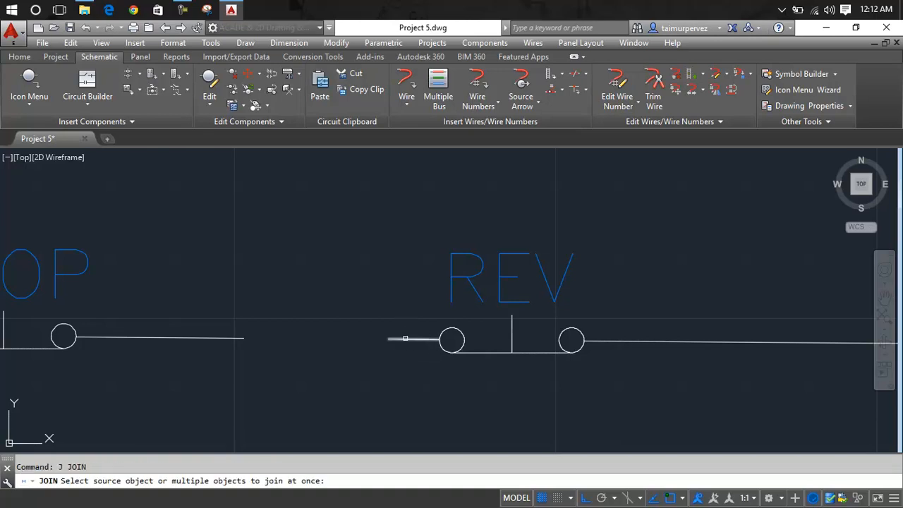
left_click(405, 339)
left_click(237, 338)
key("Return")
key("Escape")
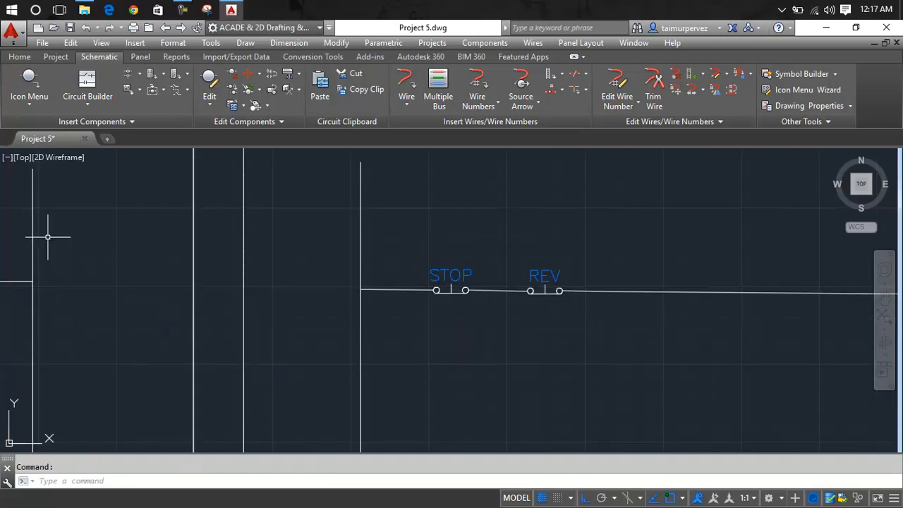
left_click(183, 9)
left_click(185, 7)
Insert a Push Button NO symbol at schematic scale 3.000 on the rung, just right of the REV push button
scroll(391, 202, "down", 2)
middle_click_drag(432, 238, 507, 283)
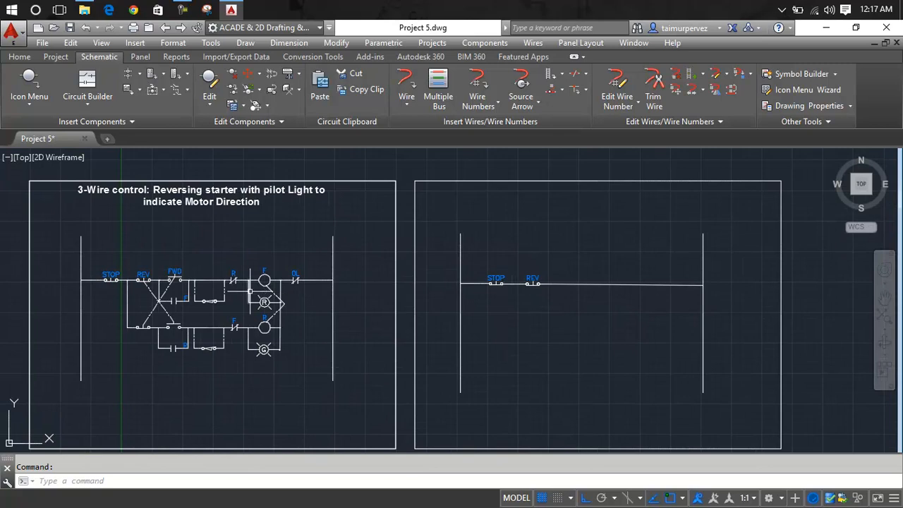
scroll(542, 280, "up", 4)
scroll(542, 280, "down", 4)
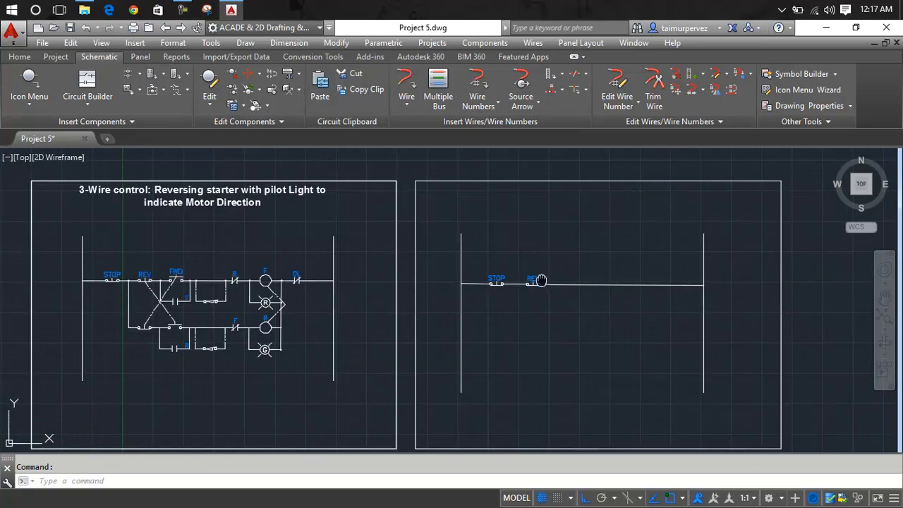
scroll(541, 281, "up", 5)
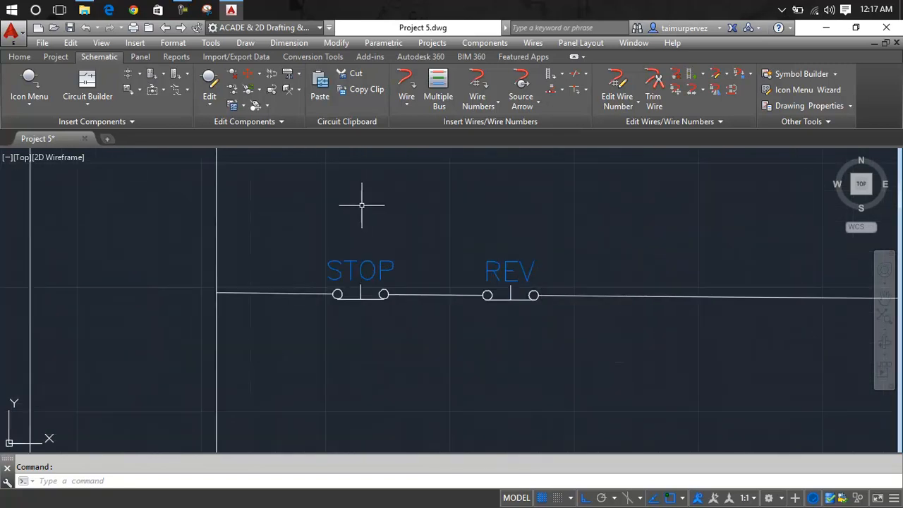
left_click(29, 86)
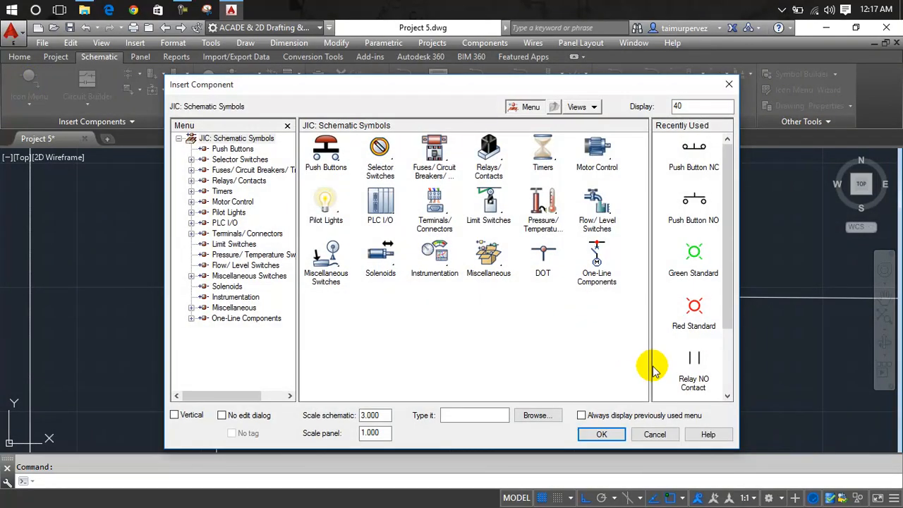
left_click(693, 209)
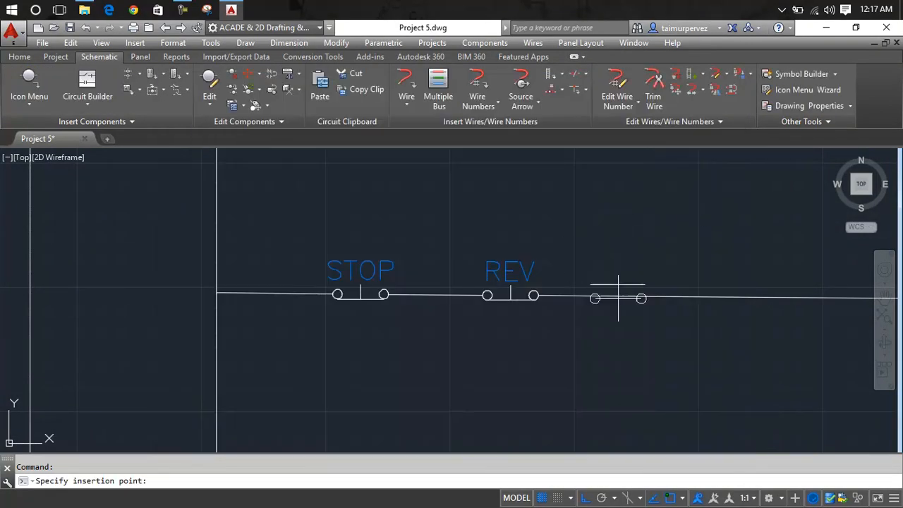
scroll(618, 298, "up", 4)
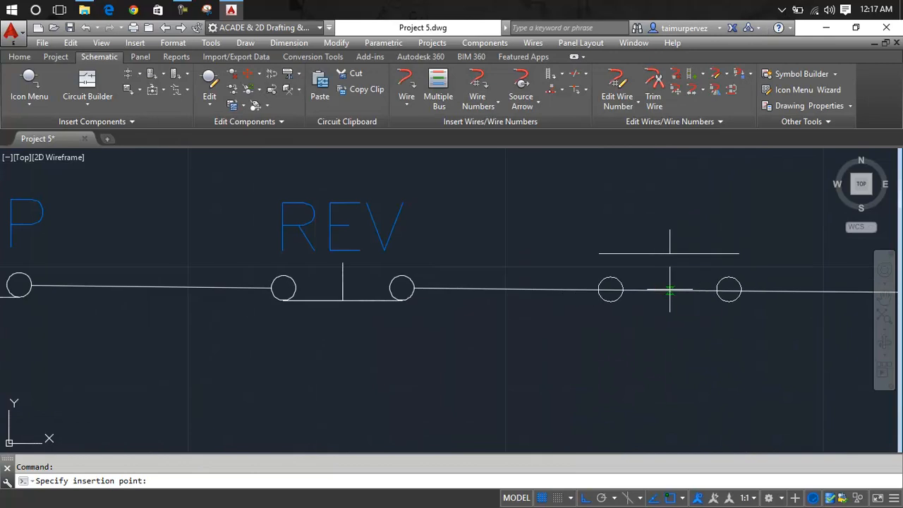
middle_click_drag(670, 290, 524, 317)
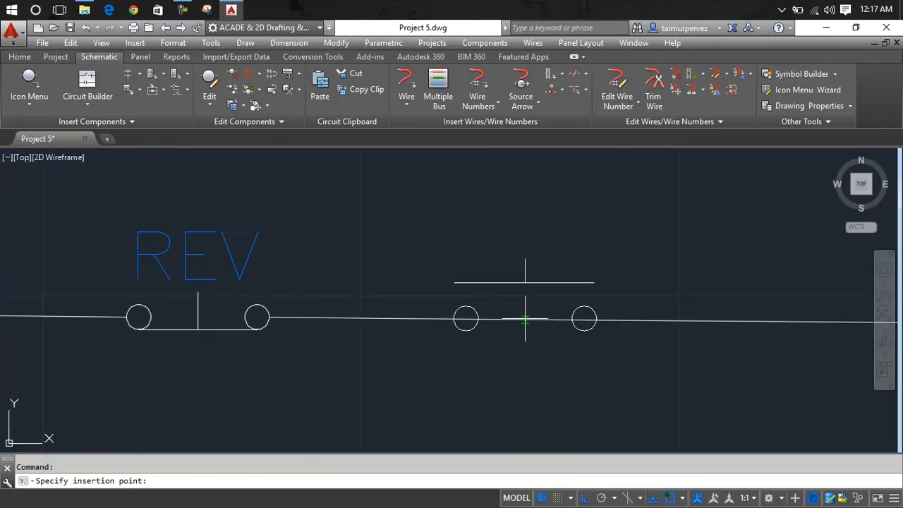
left_click(534, 320)
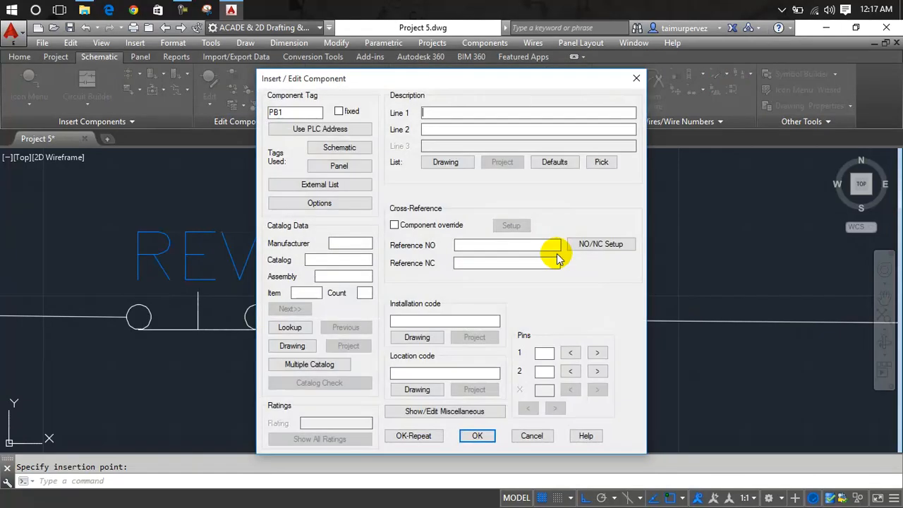
Set the inserted normally open push button's component tag to FWD
double_click(295, 113)
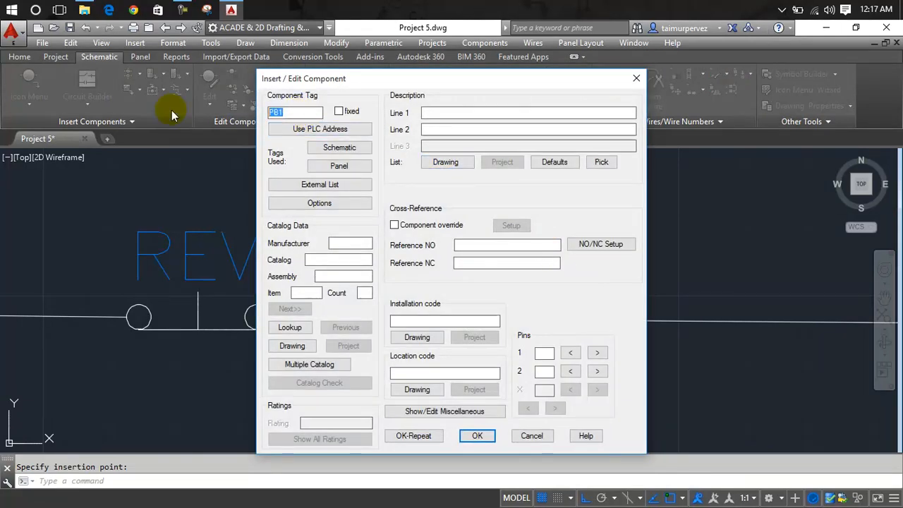
type("f")
left_click(475, 435)
Draw a rectangular wire loop below the rung, starting just right of the FWD push button and returning to the rung further right
scroll(470, 375, "down", 3)
mouse_move(485, 371)
middle_mouse_down()
mouse_move(842, 308)
mouse_move(900, 308)
middle_mouse_up()
scroll(518, 318, "down", 1)
middle_click_drag(519, 319, 554, 317)
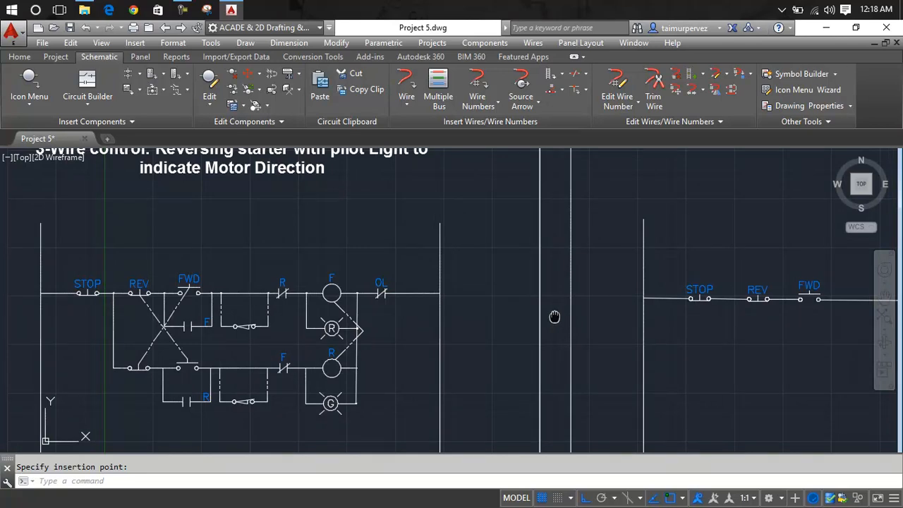
middle_click_drag(555, 317, 360, 331)
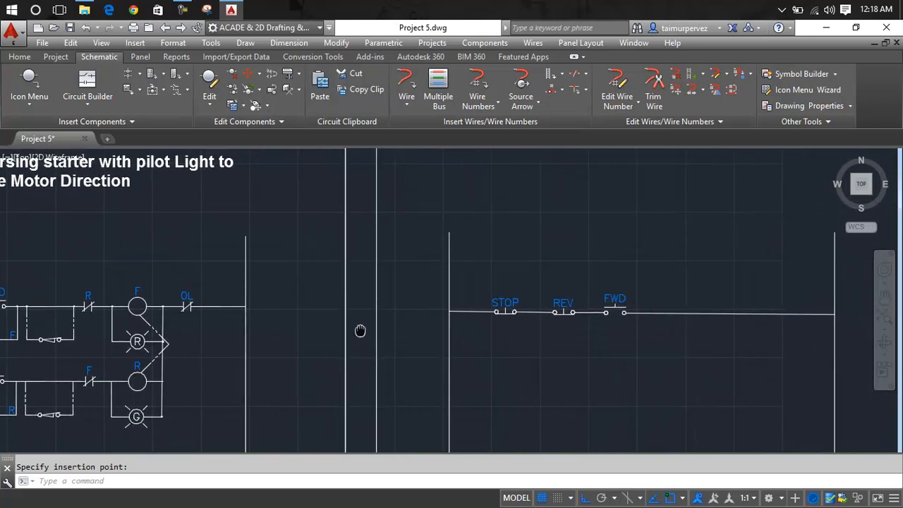
middle_click_drag(621, 312, 449, 310)
scroll(465, 314, "up", 4)
scroll(465, 314, "up", 2)
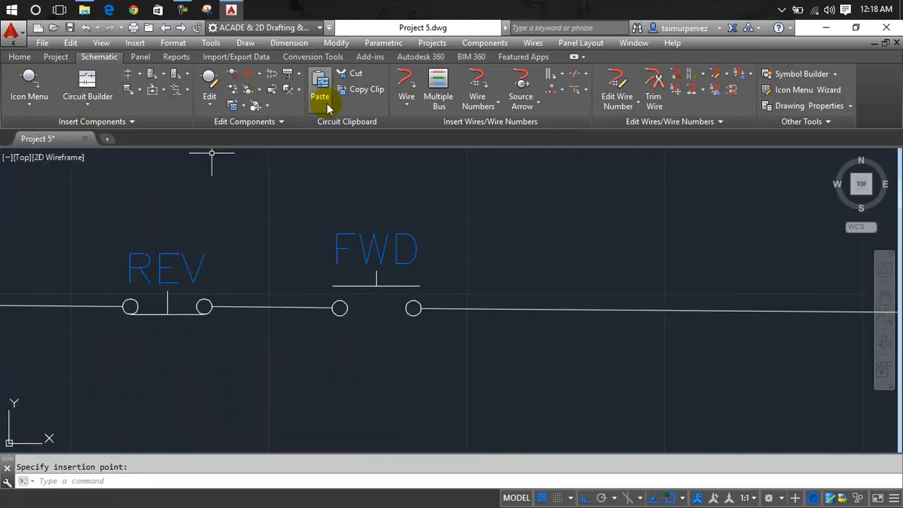
left_click(411, 90)
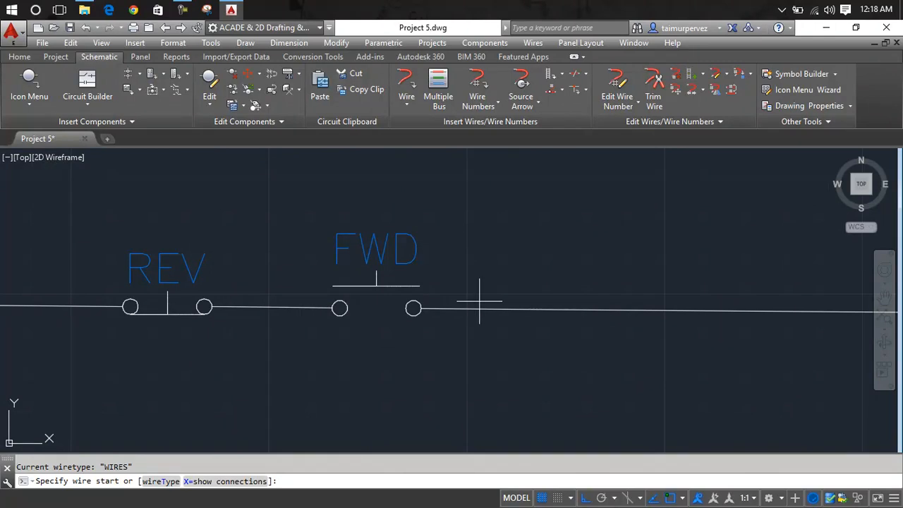
left_click(485, 309)
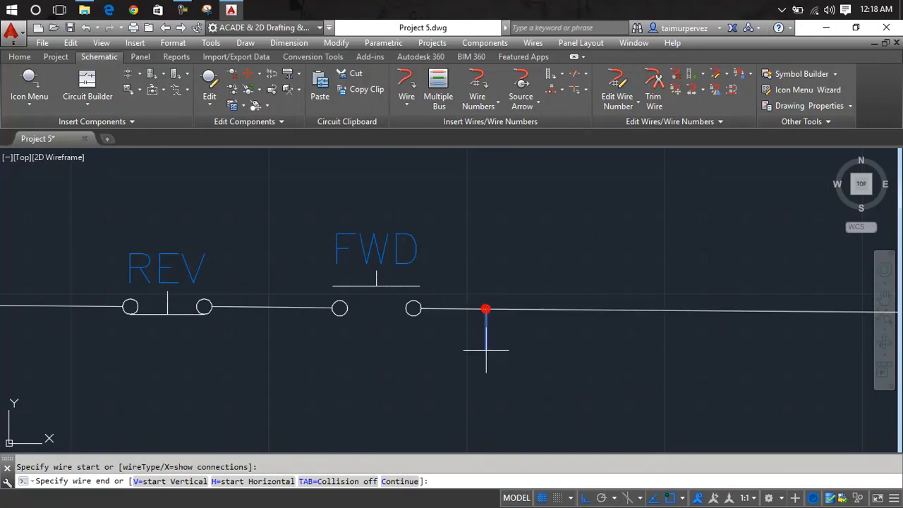
middle_click_drag(487, 370, 466, 279)
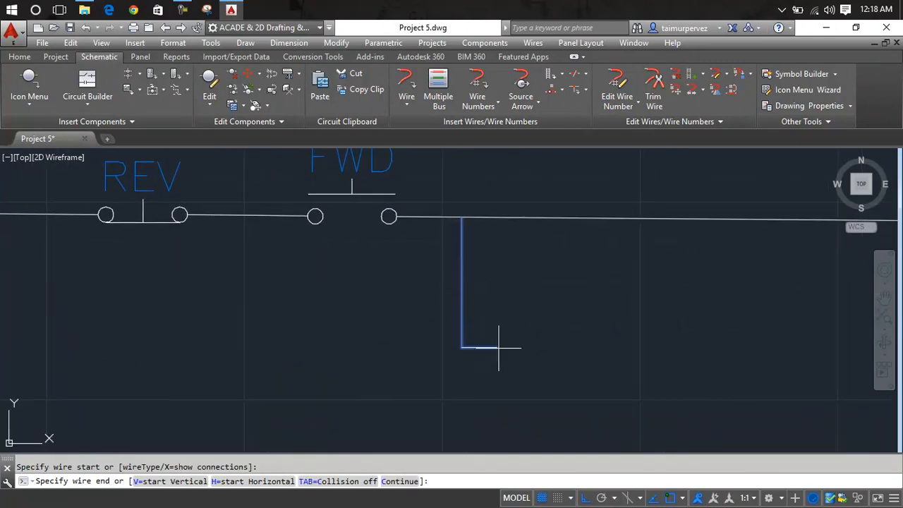
left_click(711, 367)
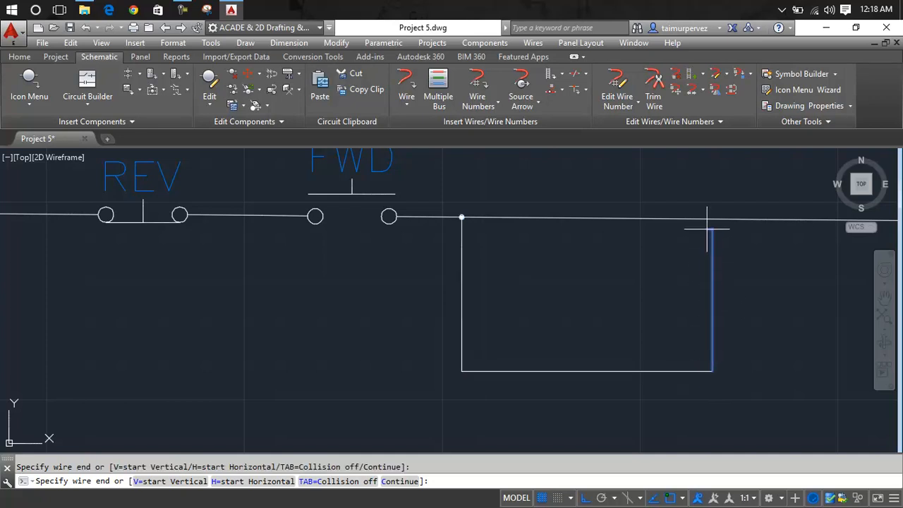
scroll(706, 218, "up", 4)
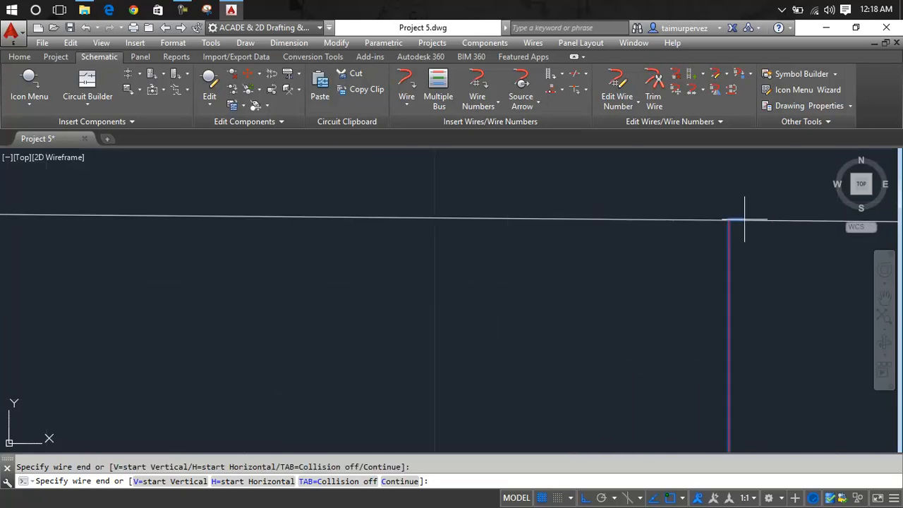
left_click(729, 220)
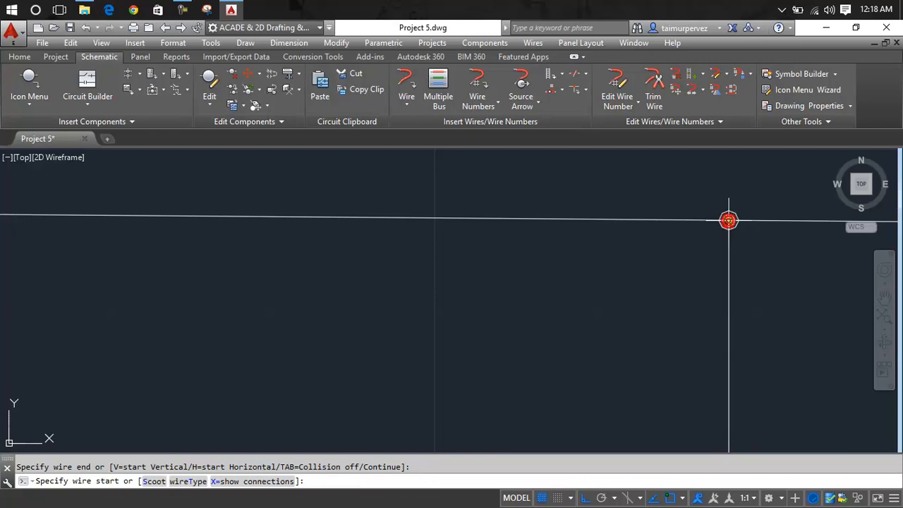
key("Escape")
scroll(730, 220, "down", 4)
middle_click_drag(738, 303, 561, 300)
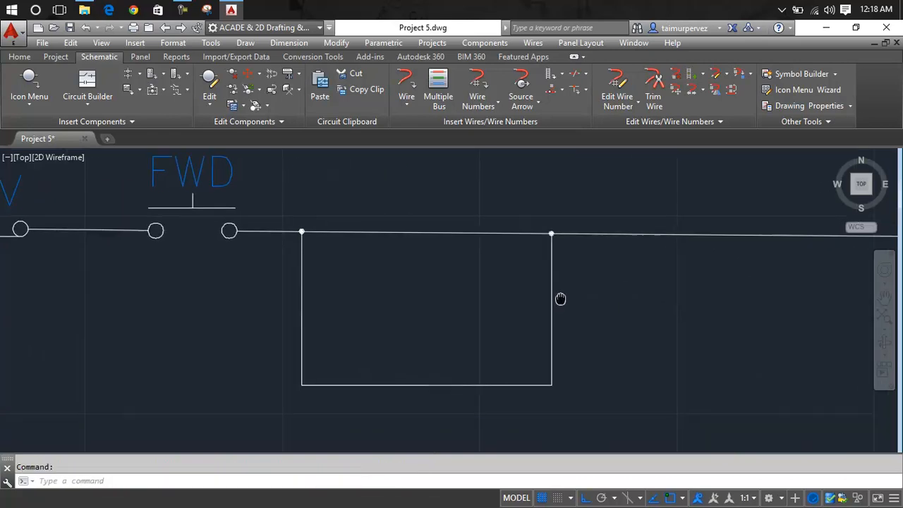
key("Escape")
Examine the limit switch symbol in the reference diagram's dashed loop and compare it with the empty wire loop on the new rung
scroll(621, 238, "down", 4)
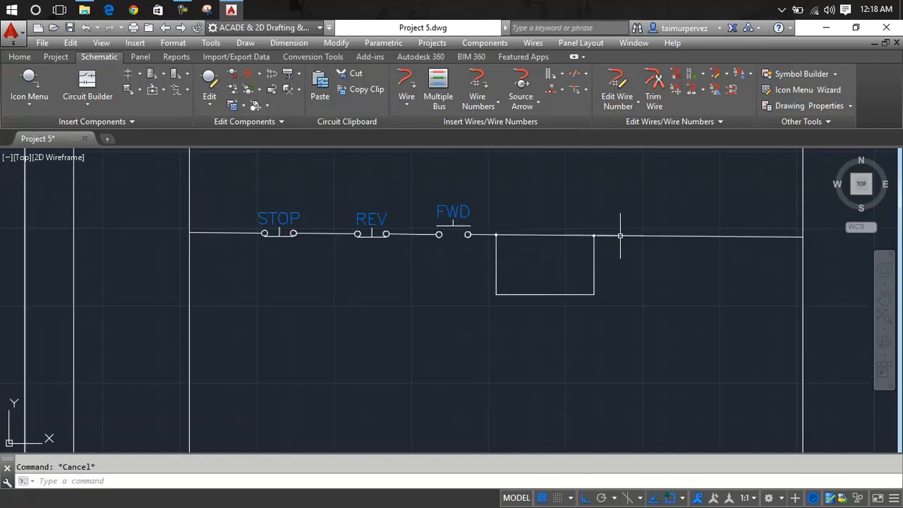
scroll(603, 264, "down", 4)
middle_click_drag(603, 263, 633, 263)
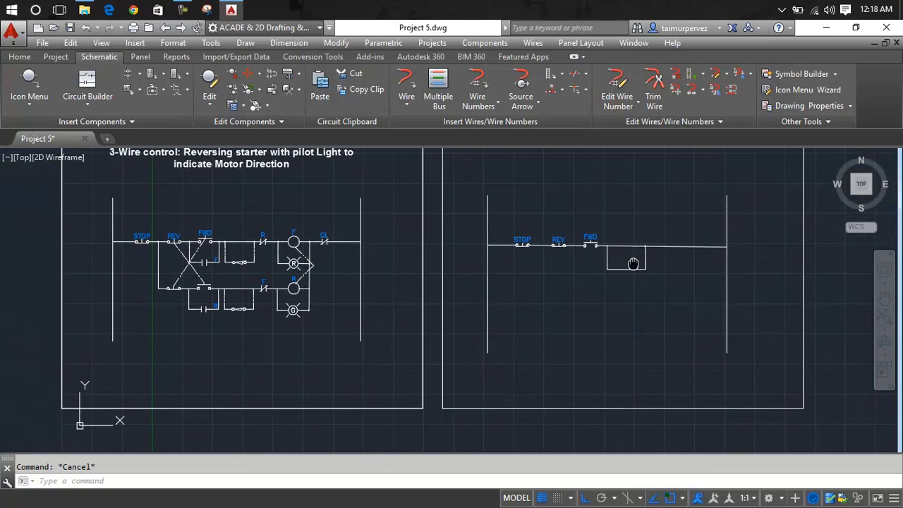
scroll(254, 264, "up", 10)
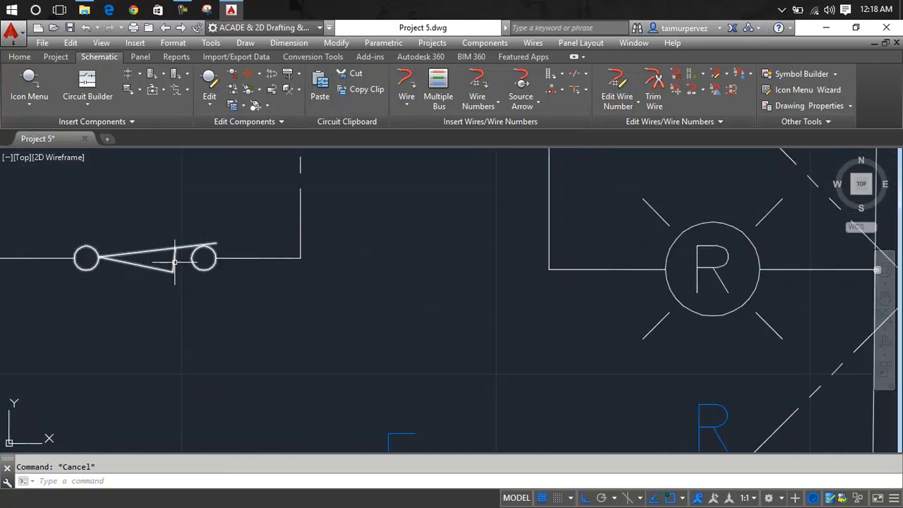
scroll(582, 253, "down", 7)
mouse_move(683, 278)
middle_mouse_down()
mouse_move(370, 313)
mouse_move(2, 321)
middle_mouse_up()
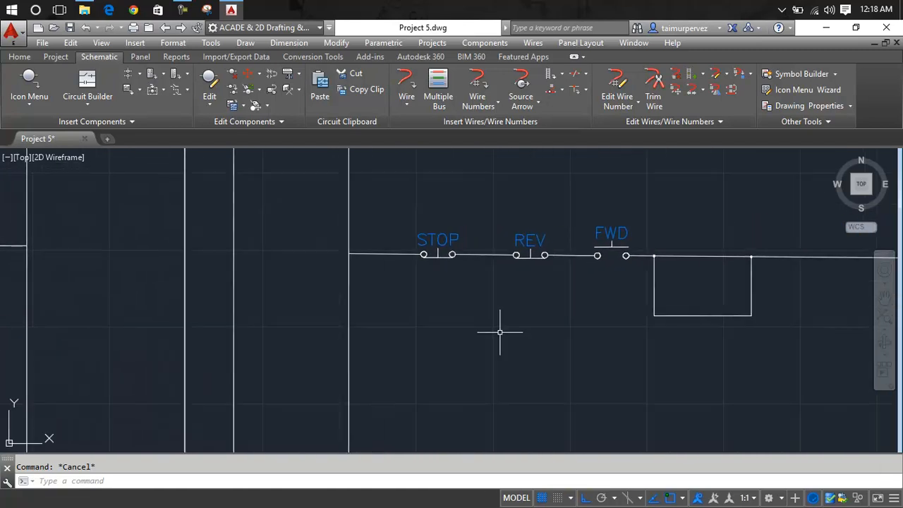
scroll(701, 306, "up", 2)
middle_click_drag(702, 307, 495, 324)
scroll(495, 324, "up", 2)
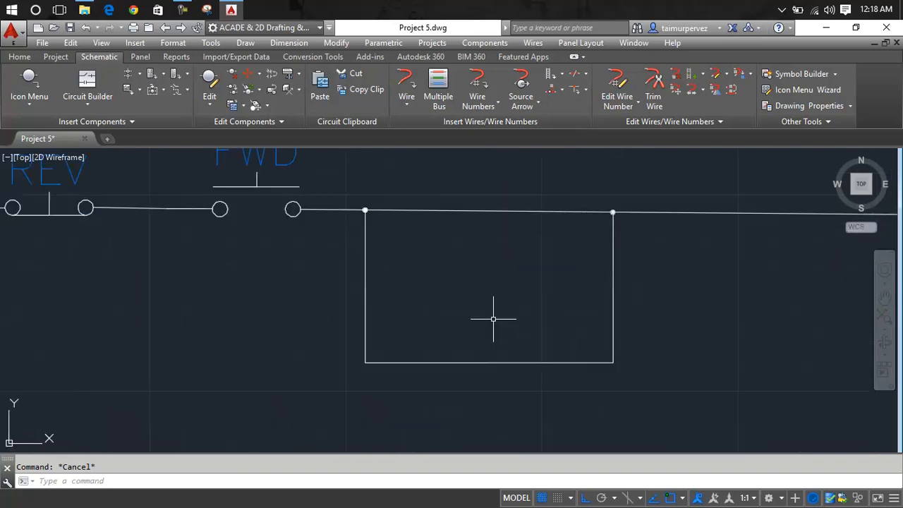
Browse the JIC schematic symbol categories from Selector Switches to Limit Switches for the symbol that belongs in the loop
left_click(35, 82)
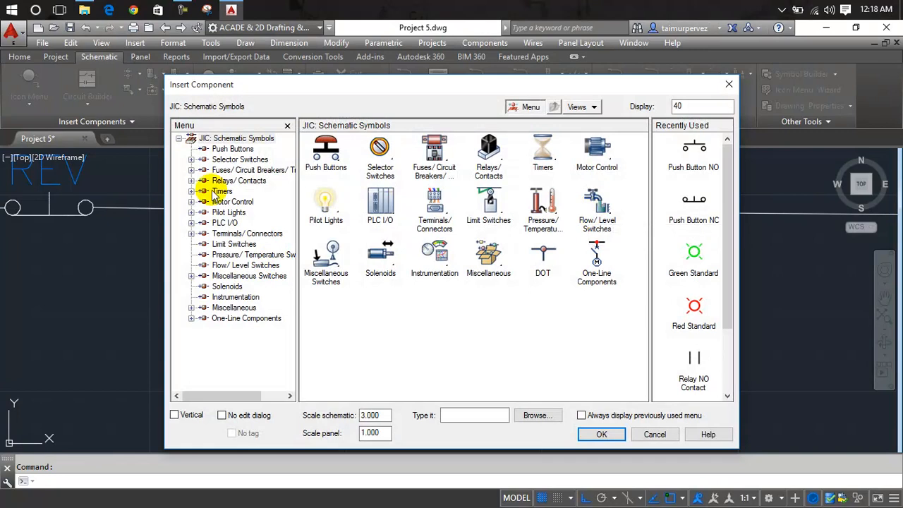
left_click(236, 159)
left_click(226, 171)
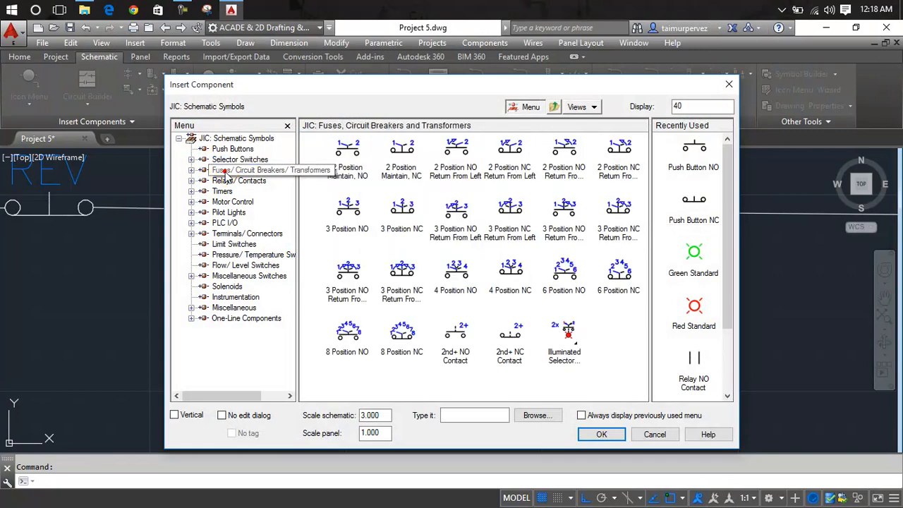
left_click(224, 180)
left_click(224, 192)
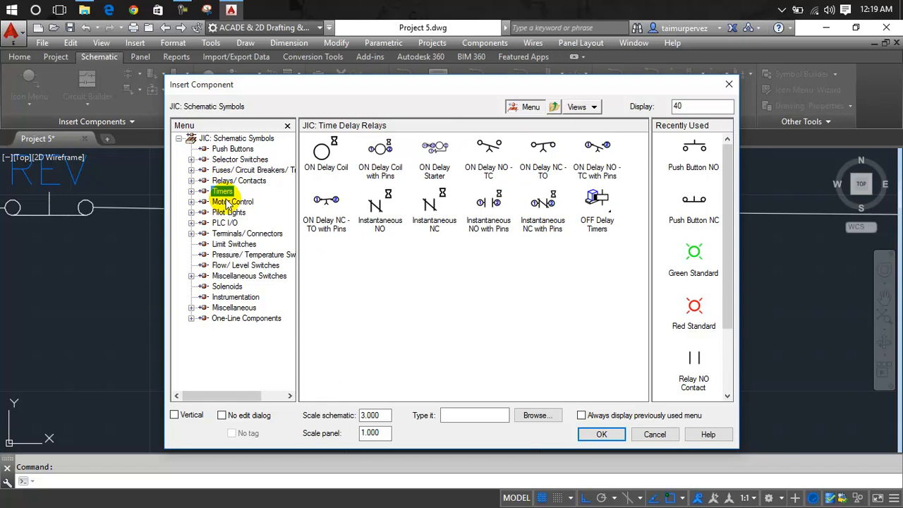
left_click(228, 203)
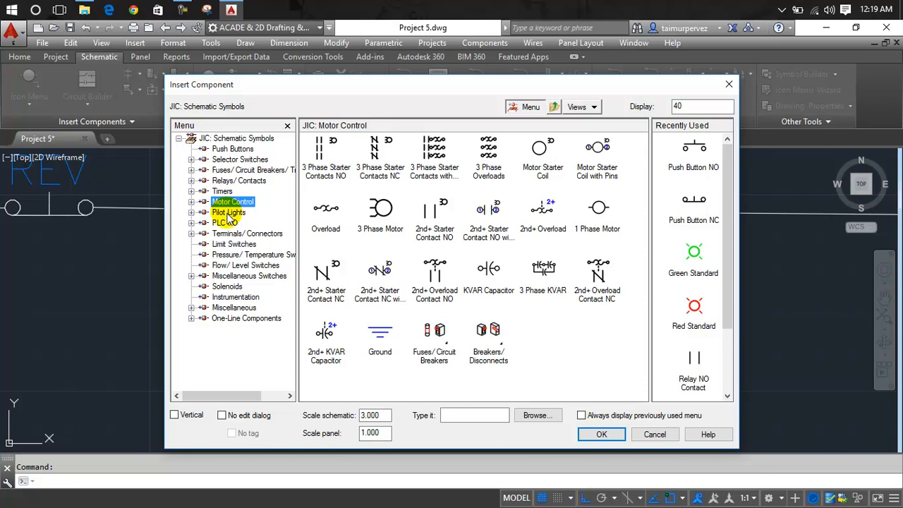
left_click(227, 212)
left_click(227, 223)
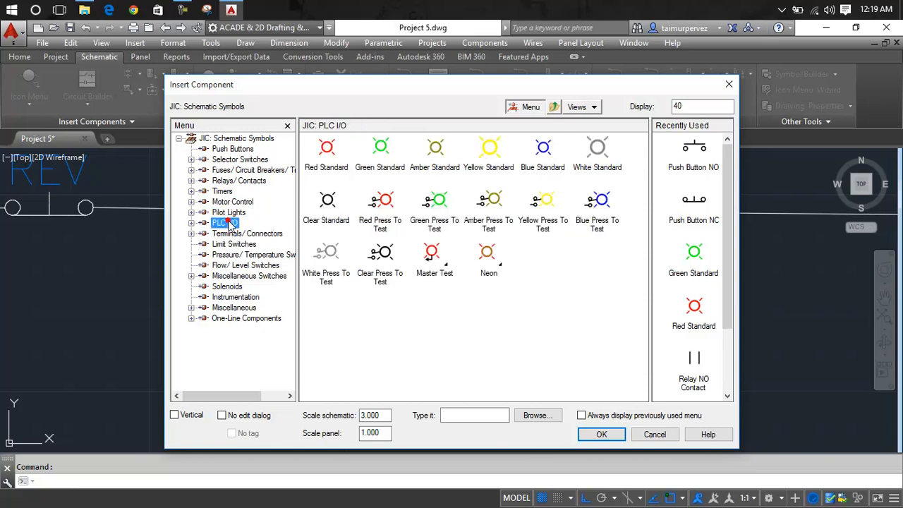
left_click(233, 233)
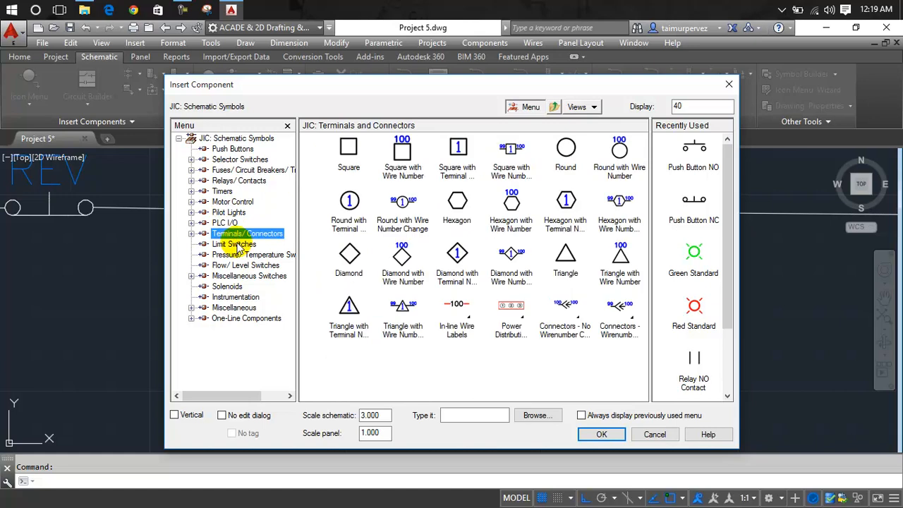
left_click(234, 244)
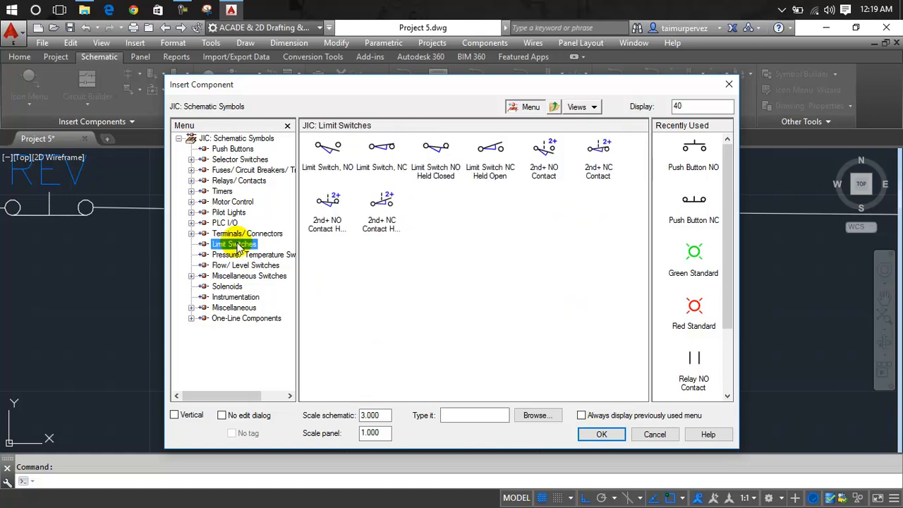
left_click(445, 152)
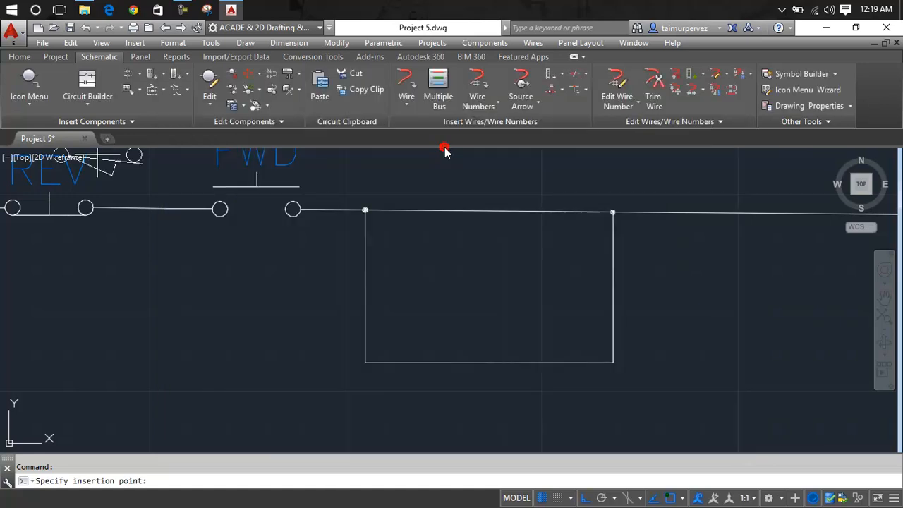
scroll(318, 219, "down", 4)
middle_click_drag(331, 274, 694, 288)
scroll(110, 275, "down", 4)
middle_click_drag(196, 286, 557, 314)
scroll(282, 365, "up", 6)
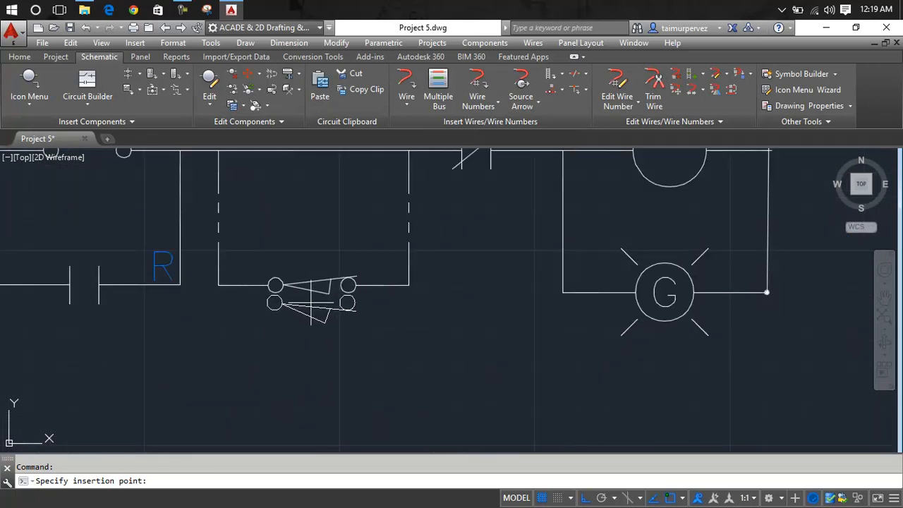
scroll(310, 310, "down", 3)
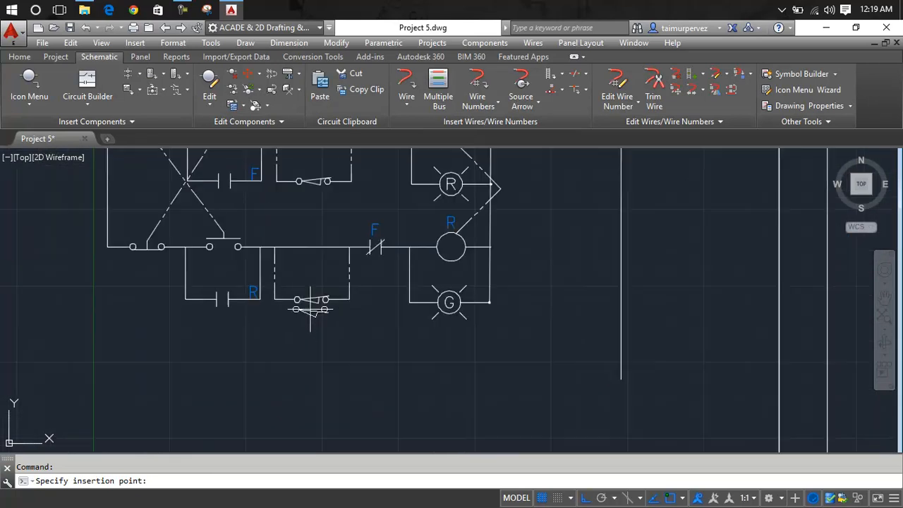
scroll(309, 311, "down", 2)
middle_click_drag(309, 311, 2, 331)
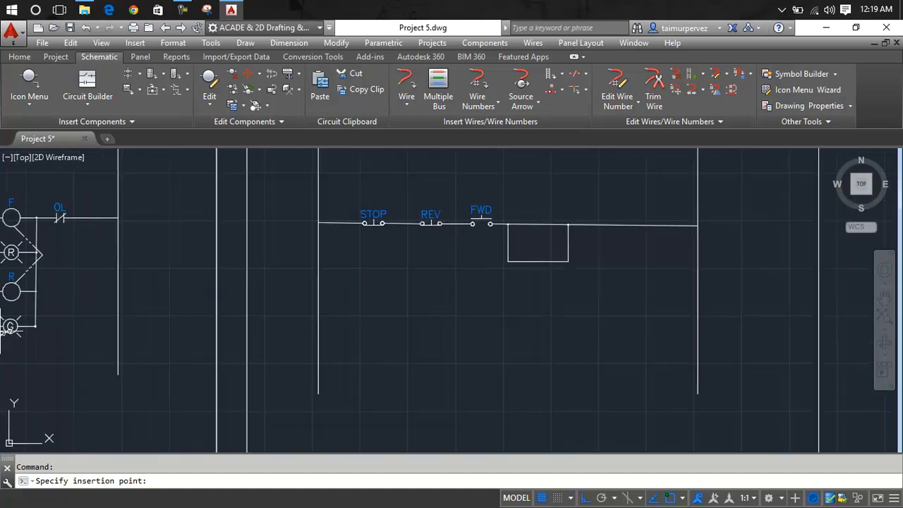
left_click(534, 355)
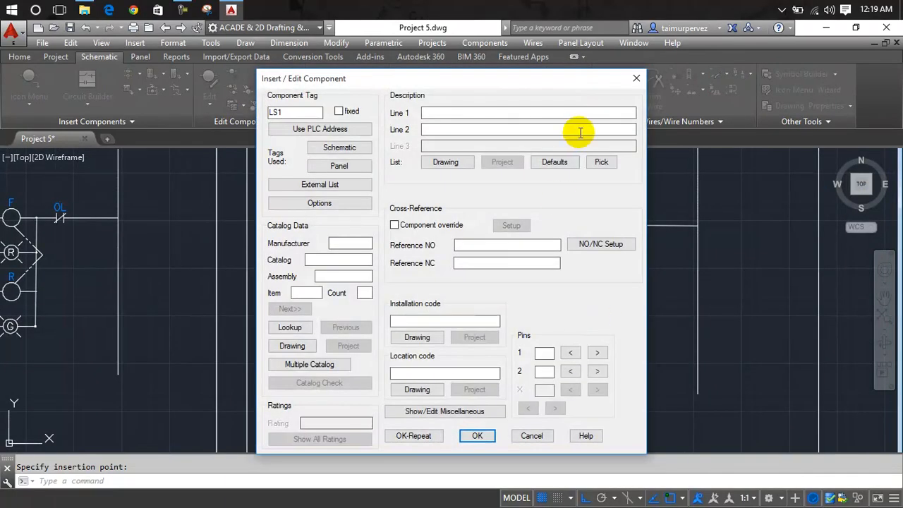
left_click(635, 79)
Insert a Limit Switch, NC symbol at schematic scale 3.000 on the lower wire of the loop, keeping the tag LS1
scroll(484, 323, "down", 4)
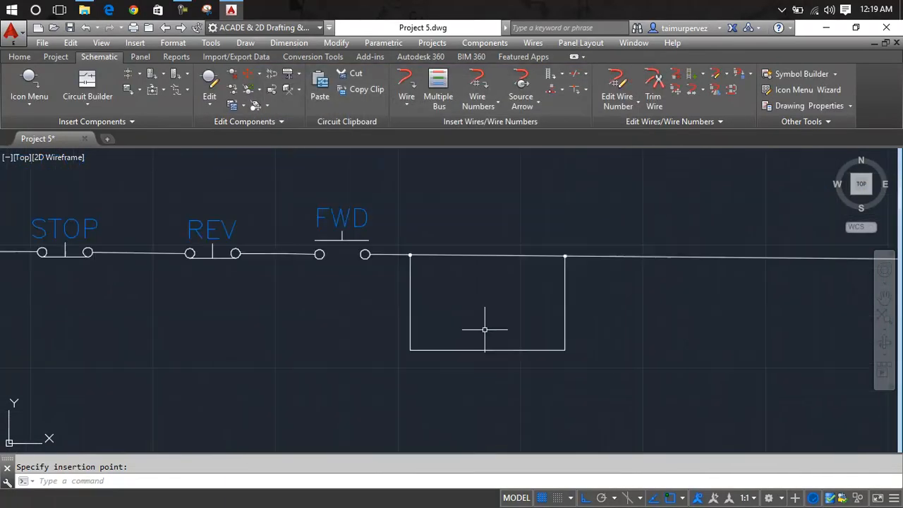
middle_click_drag(484, 330, 478, 253)
scroll(470, 250, "up", 6)
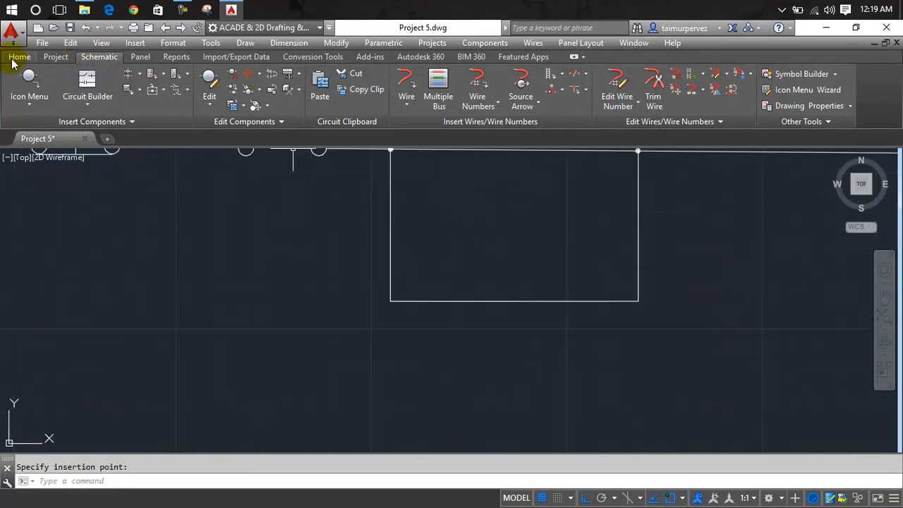
left_click(27, 79)
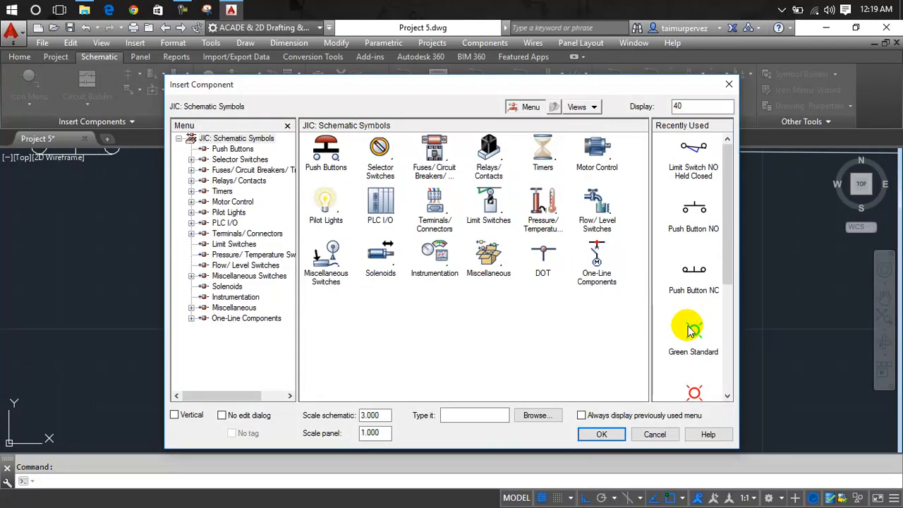
left_click(225, 223)
left_click(230, 234)
left_click(233, 244)
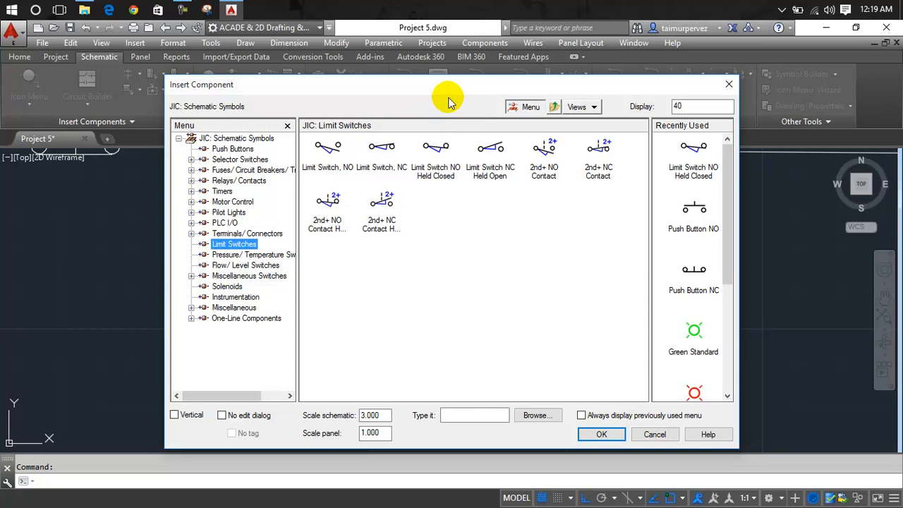
double_click(379, 151)
scroll(490, 269, "up", 4)
scroll(466, 338, "down", 5)
middle_click_drag(456, 372, 453, 256)
scroll(456, 304, "up", 6)
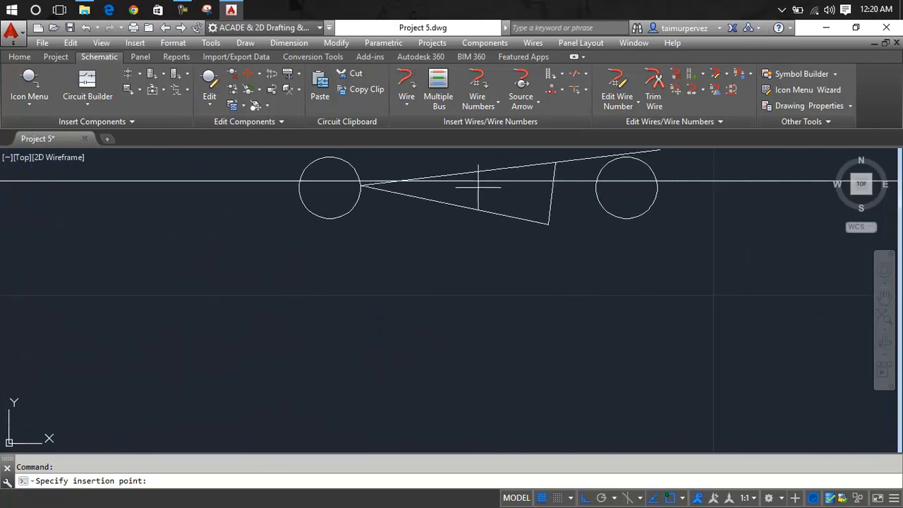
scroll(468, 182, "up", 4)
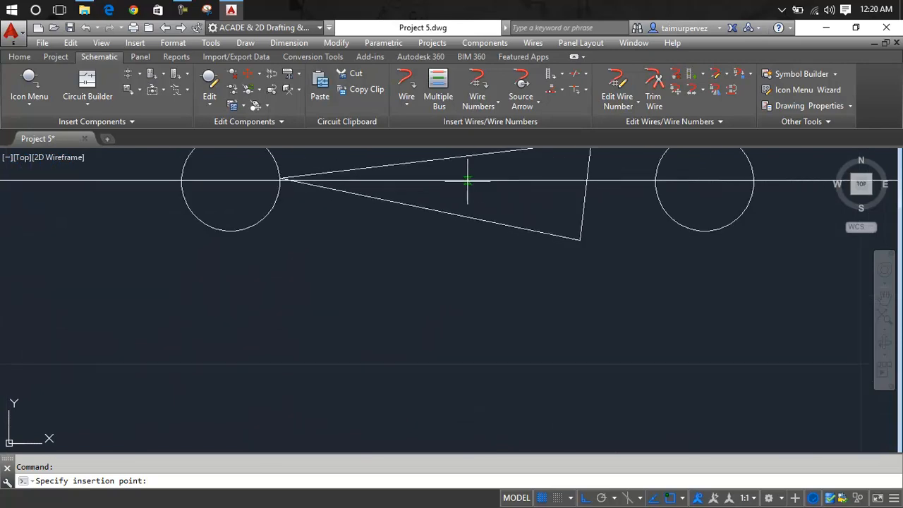
left_click(467, 182)
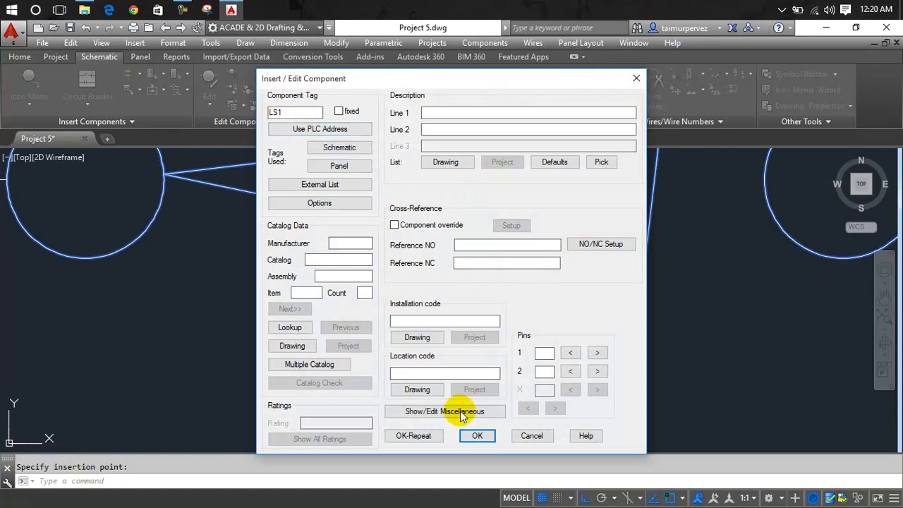
left_click(471, 434)
Hide the LS1 tag attribute above the limit switch in the loop
scroll(471, 342, "down", 4)
middle_click_drag(479, 343, 801, 347)
mouse_move(378, 344)
middle_mouse_down()
mouse_move(561, 359)
mouse_move(776, 246)
mouse_move(349, 313)
mouse_move(188, 311)
middle_mouse_up()
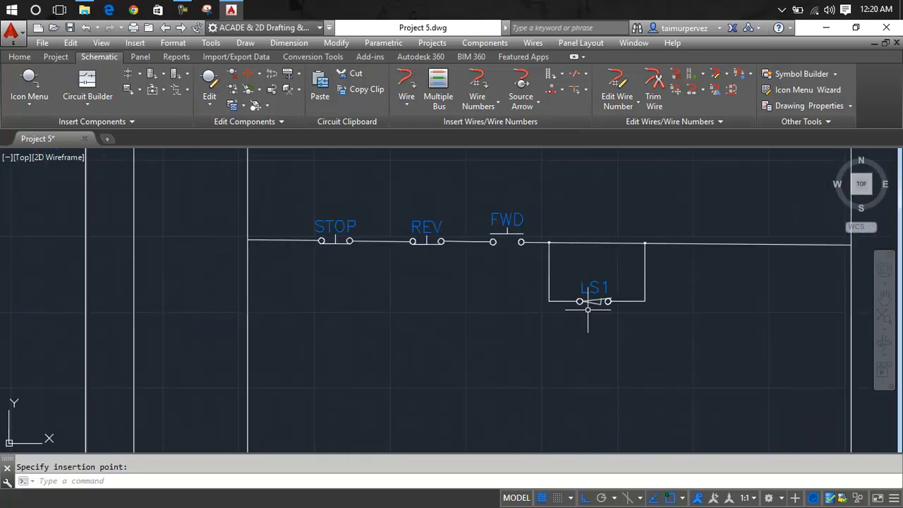
scroll(591, 302, "up", 4)
right_click(604, 262)
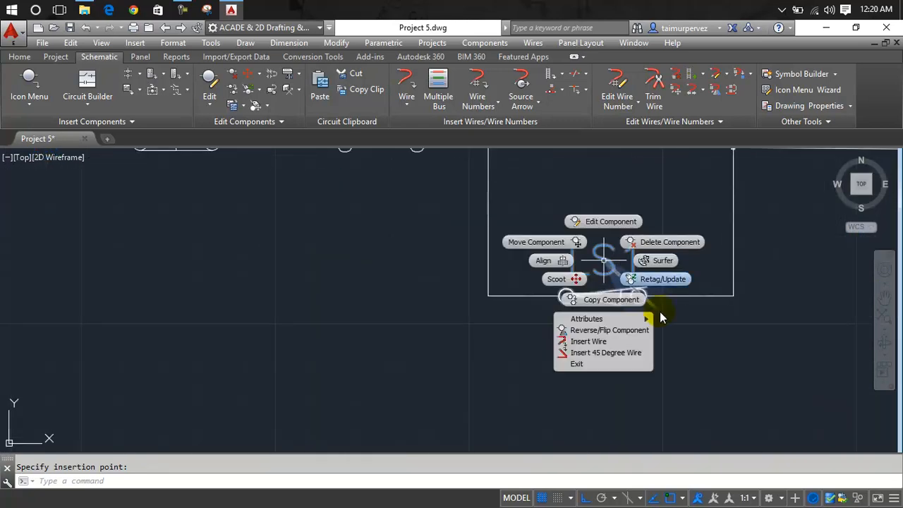
mouse_move(636, 319)
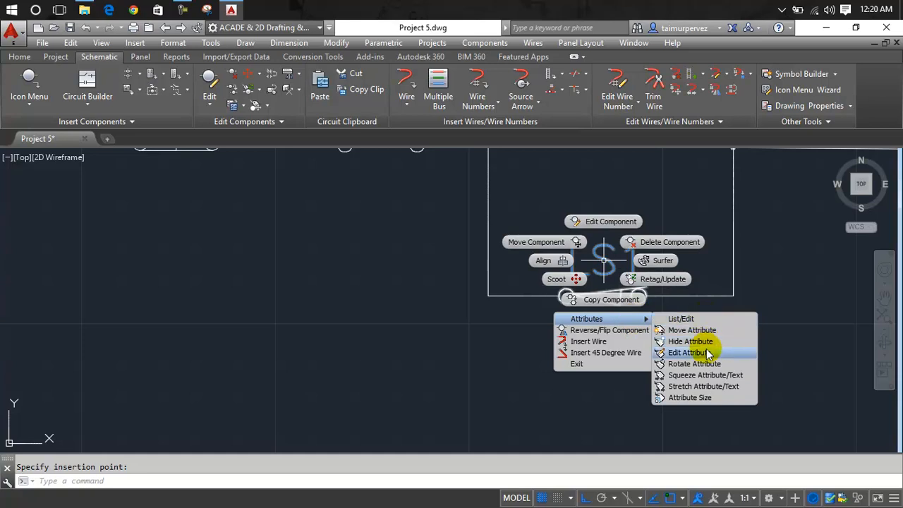
left_click(706, 342)
left_click(633, 262)
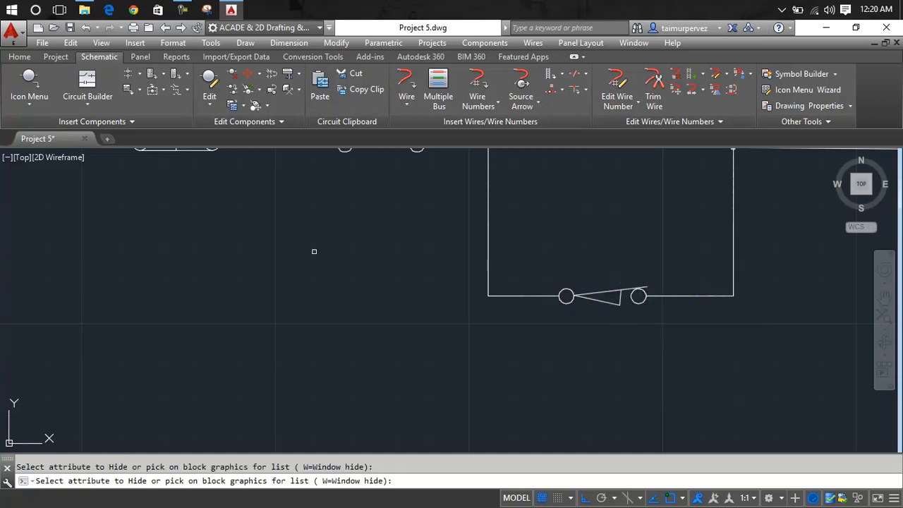
key("Return")
Compare the new rung with the reference diagram to identify the component that follows the limit switch loop
left_click(30, 88)
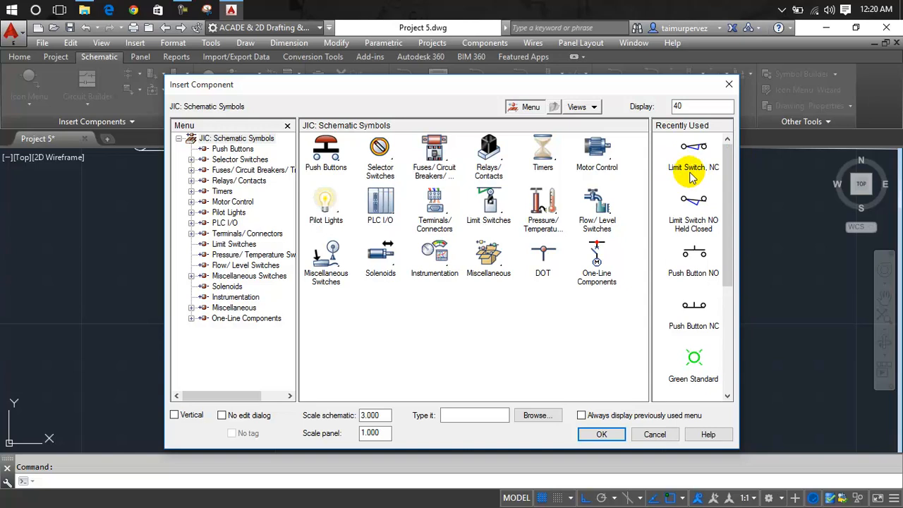
left_click(729, 88)
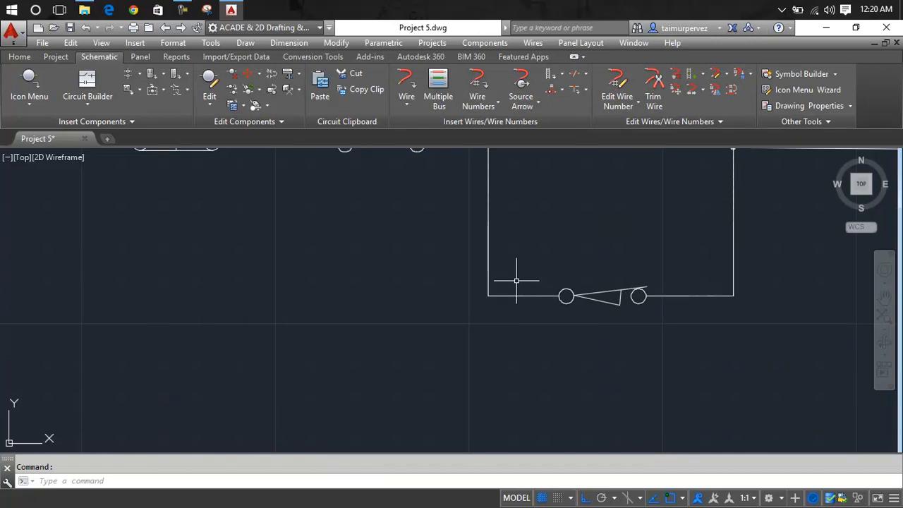
scroll(602, 268, "down", 4)
middle_click_drag(600, 261, 374, 370)
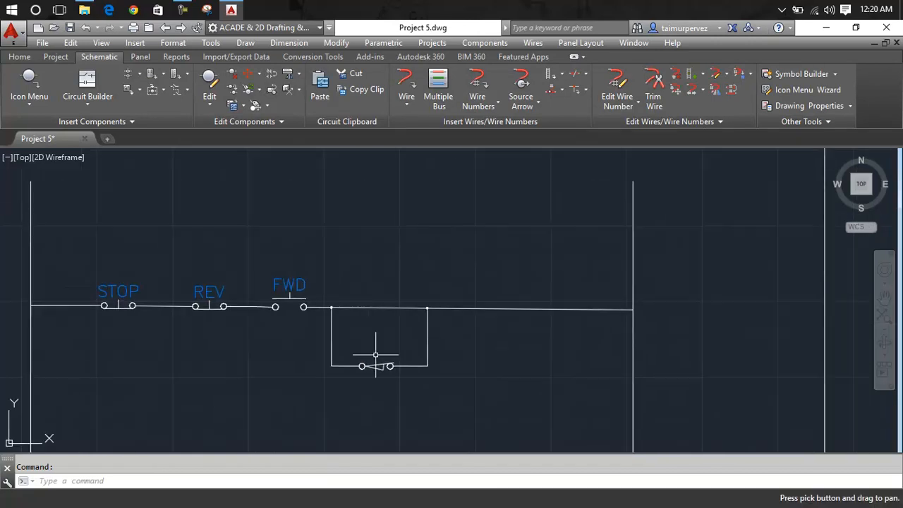
scroll(270, 324, "down", 5)
middle_click_drag(336, 319, 797, 287)
middle_click_drag(730, 284, 526, 276)
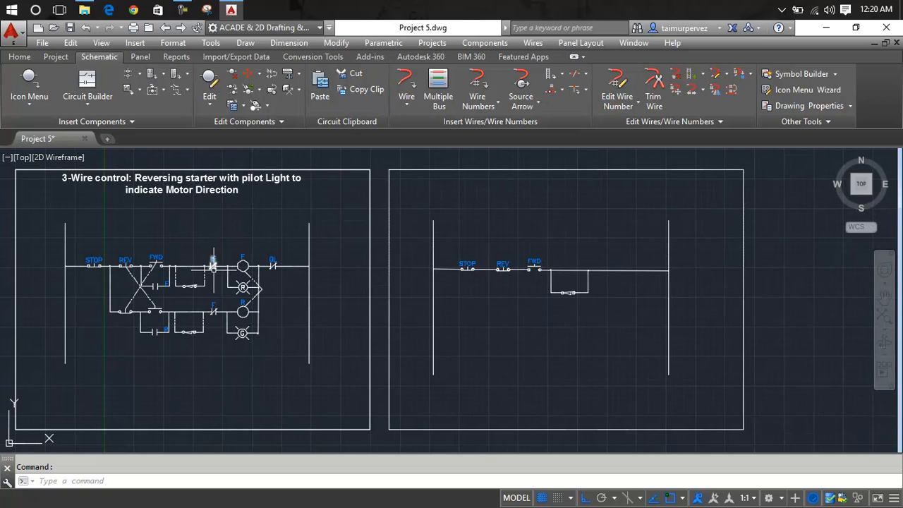
scroll(213, 267, "up", 2)
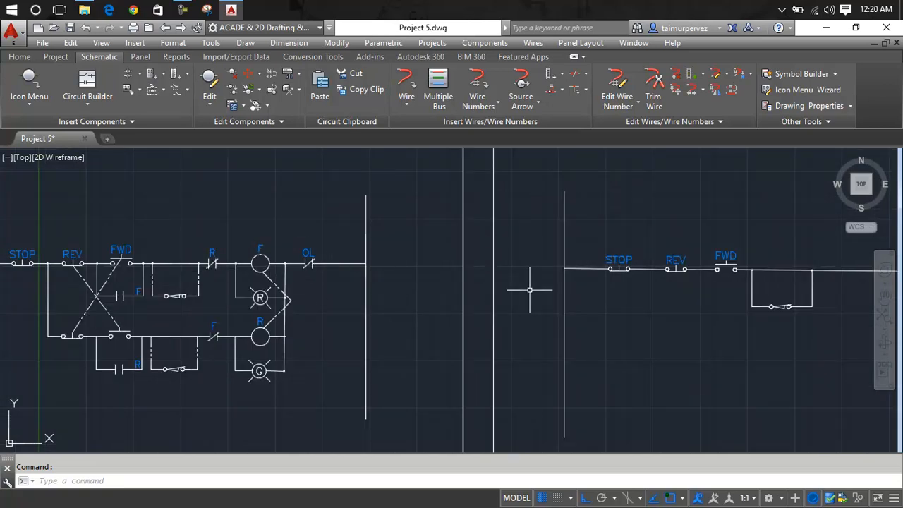
mouse_move(645, 301)
middle_mouse_down()
mouse_move(506, 315)
mouse_move(428, 311)
mouse_move(445, 320)
middle_mouse_up()
Insert a Relay NC Contact at schematic scale 3.000 on the rung just after the limit switch loop, tagged R
left_click(29, 81)
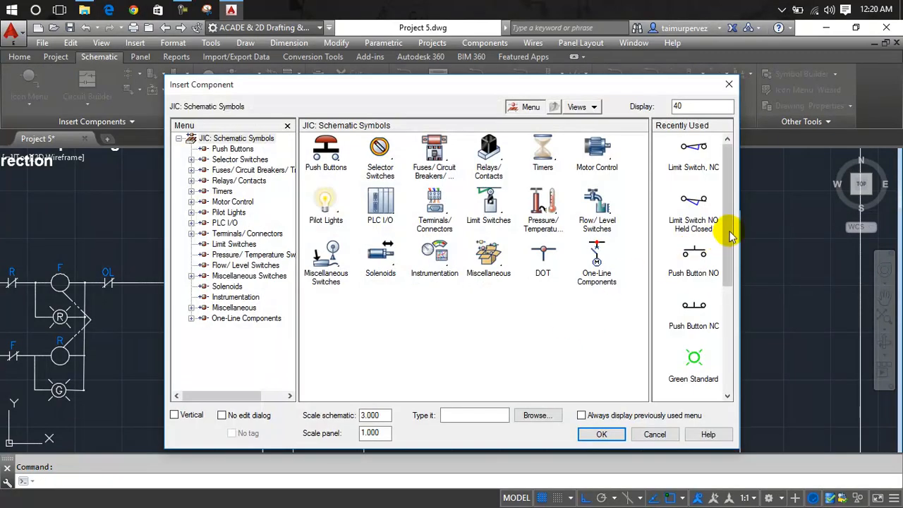
left_click_drag(728, 230, 731, 265)
scroll(731, 265, "down", 3)
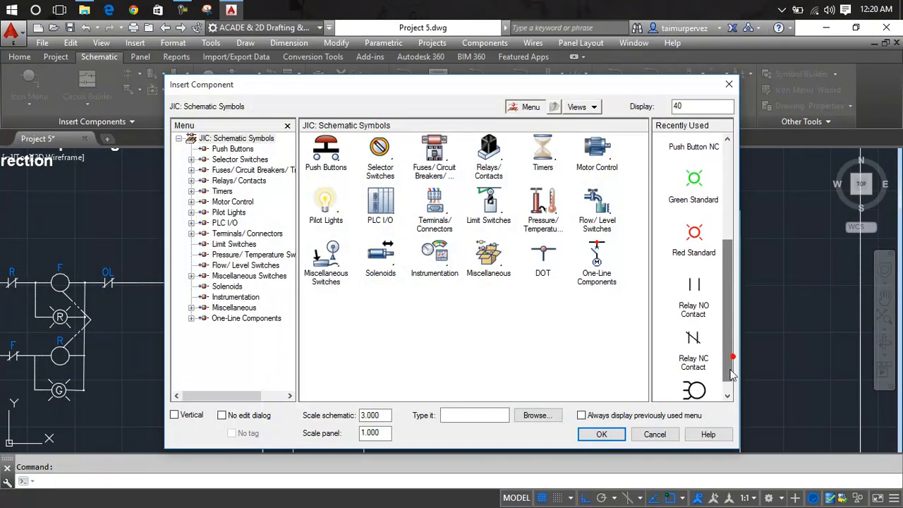
left_click(697, 357)
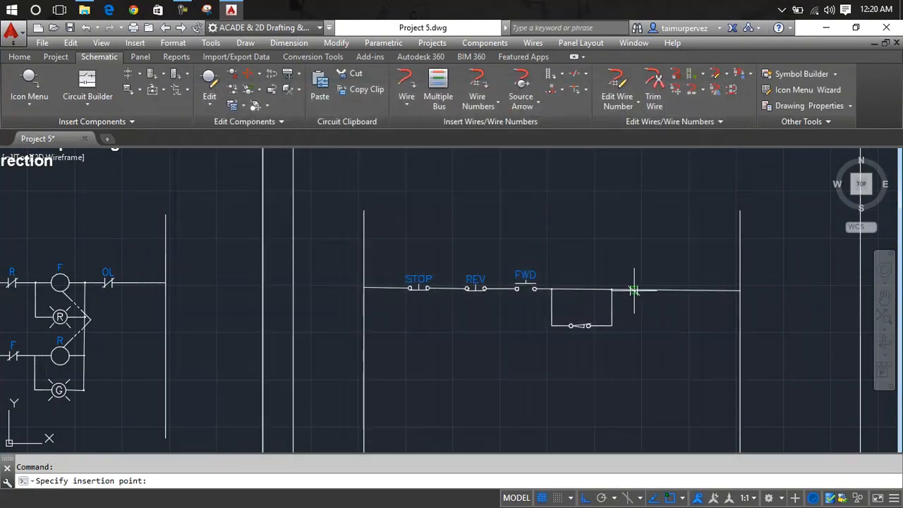
left_click(645, 308)
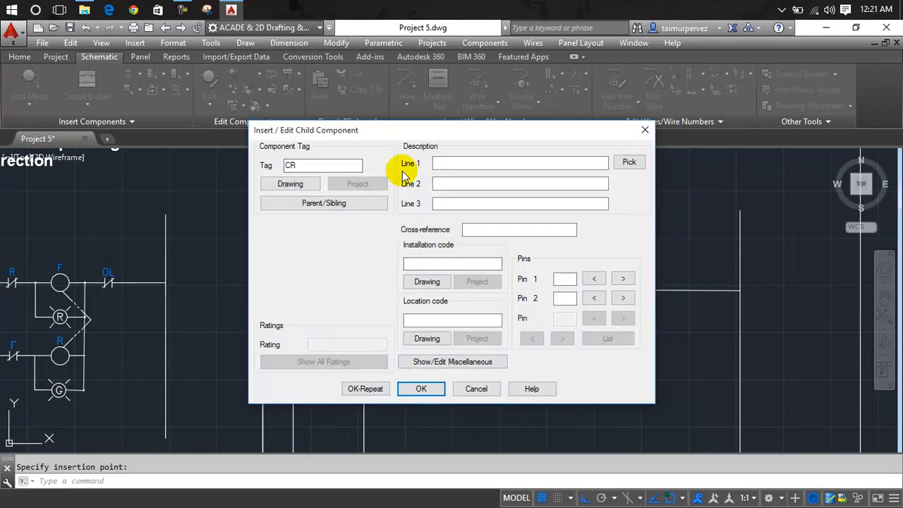
double_click(332, 166)
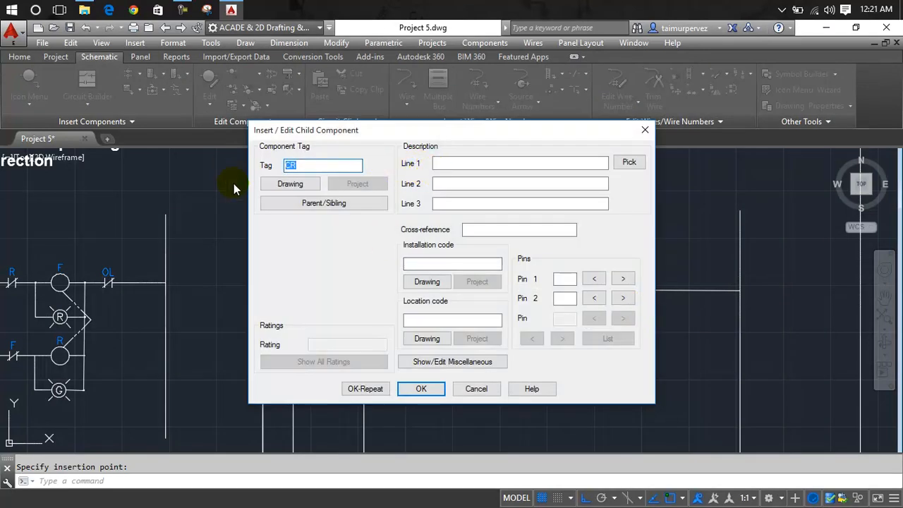
type("$")
left_click(422, 387)
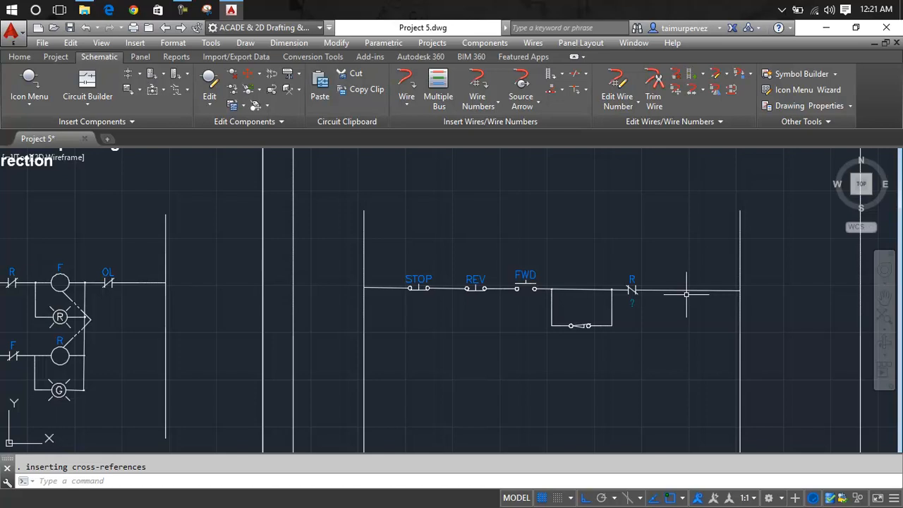
Copy the R contact to the far end of the rung near the second rail and tag the copy OL
right_click(633, 292)
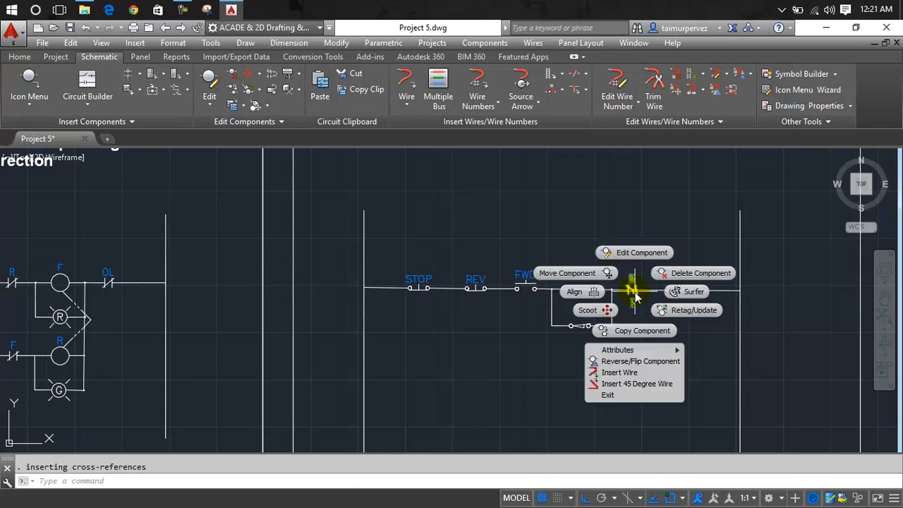
left_click(639, 330)
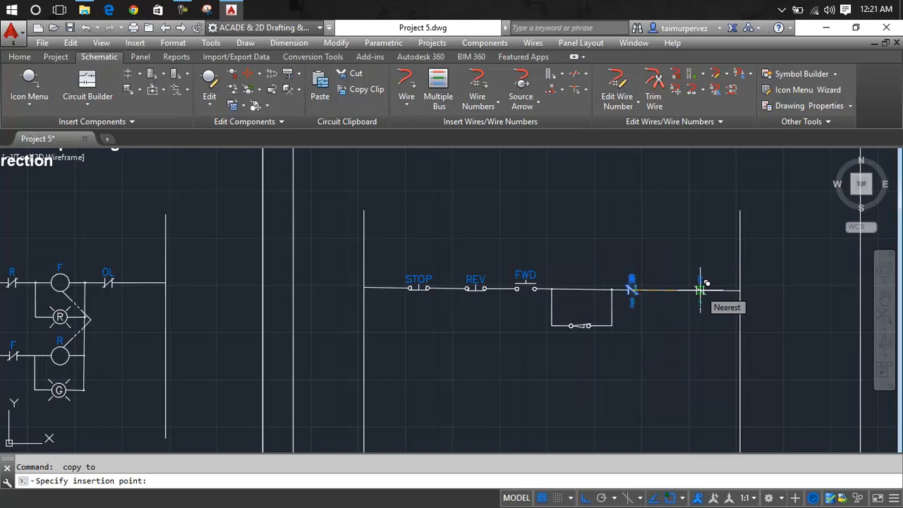
left_click(700, 289)
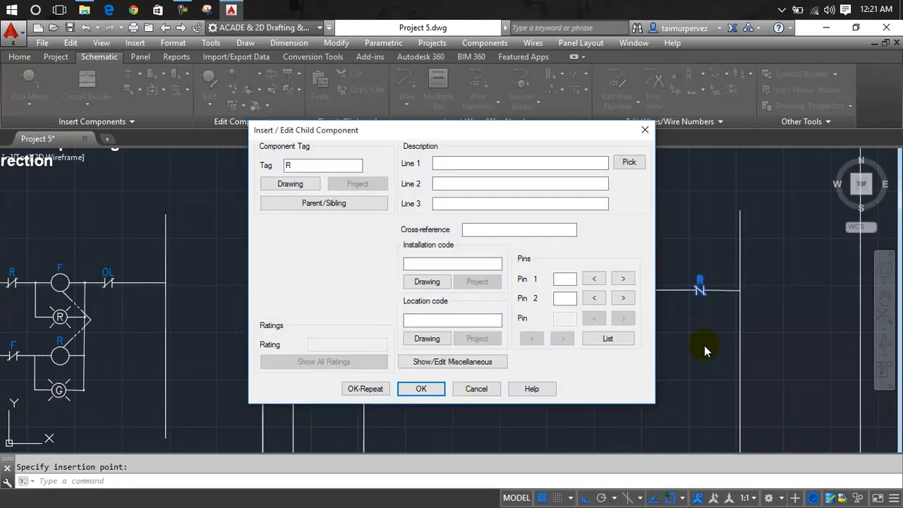
double_click(316, 164)
type("OL")
left_click(423, 387)
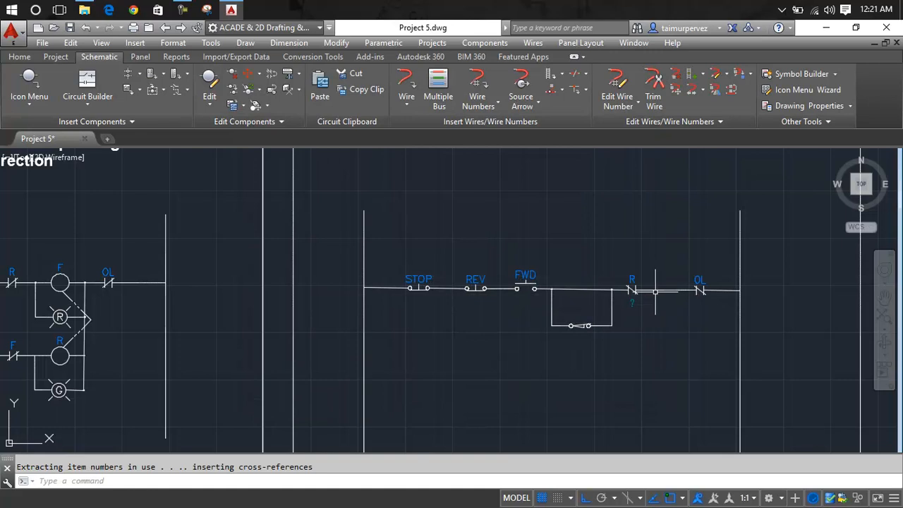
Insert a relay coil from Relays/Contacts on the rung between the R and OL contacts, tagged F
left_click(27, 86)
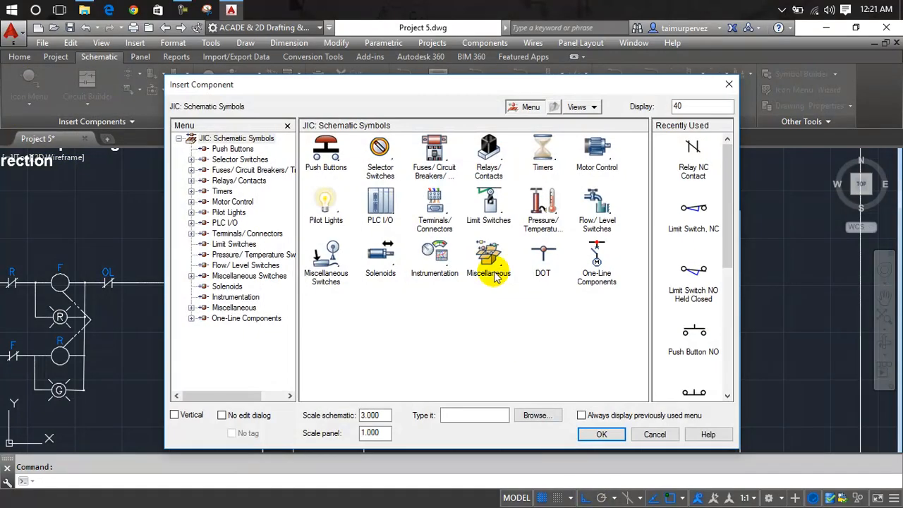
left_click(232, 149)
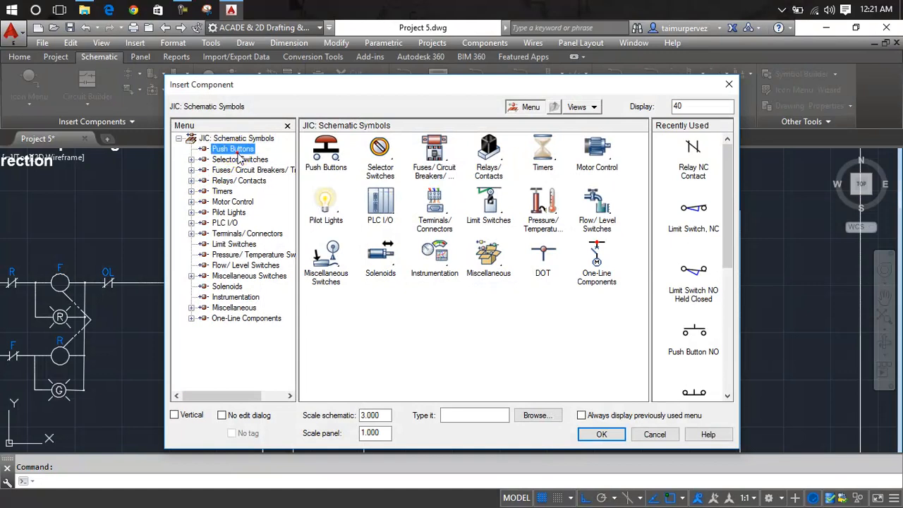
left_click(240, 159)
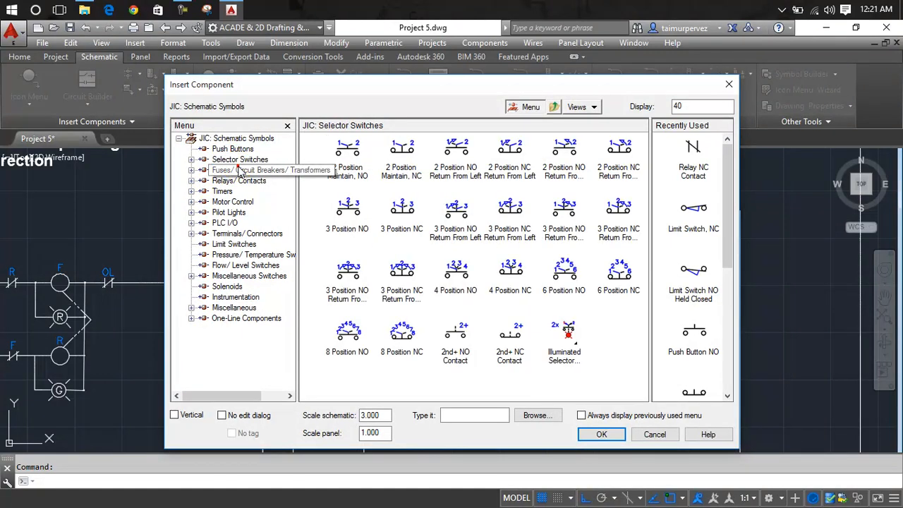
left_click(240, 170)
left_click(238, 181)
left_click(325, 147)
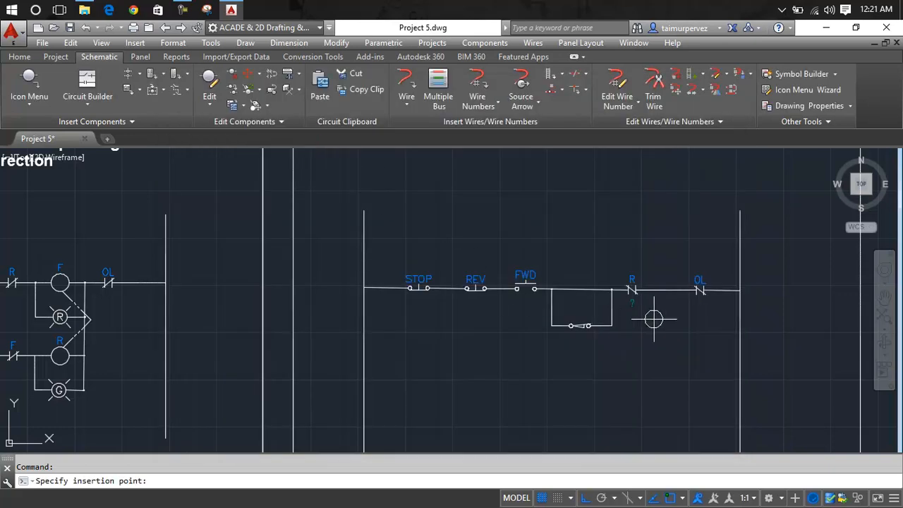
left_click(667, 290)
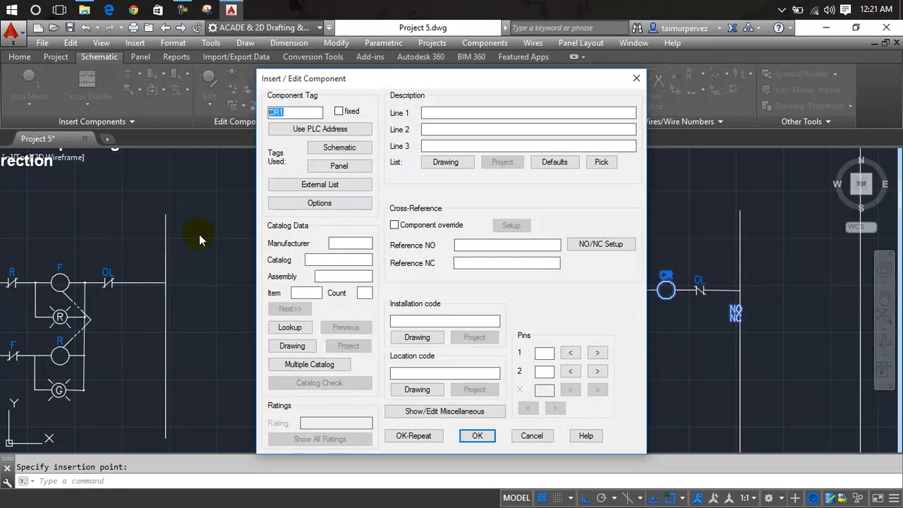
type("F")
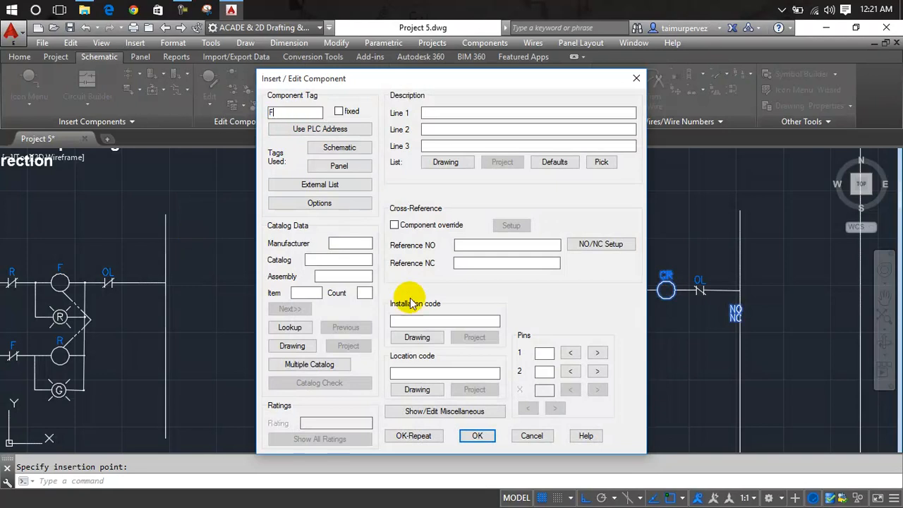
left_click(477, 435)
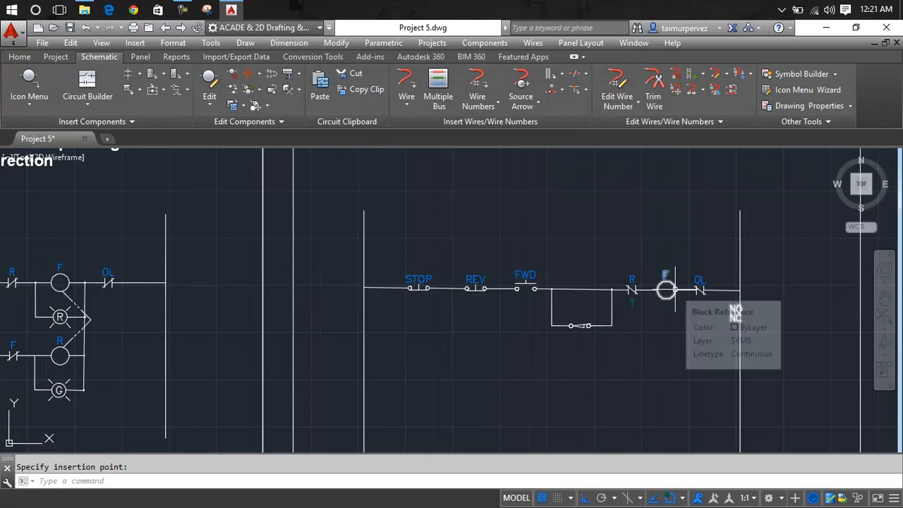
Hide the NO/NC cross-reference attributes of the F coil and the question mark attribute below the R contact
right_click(675, 292)
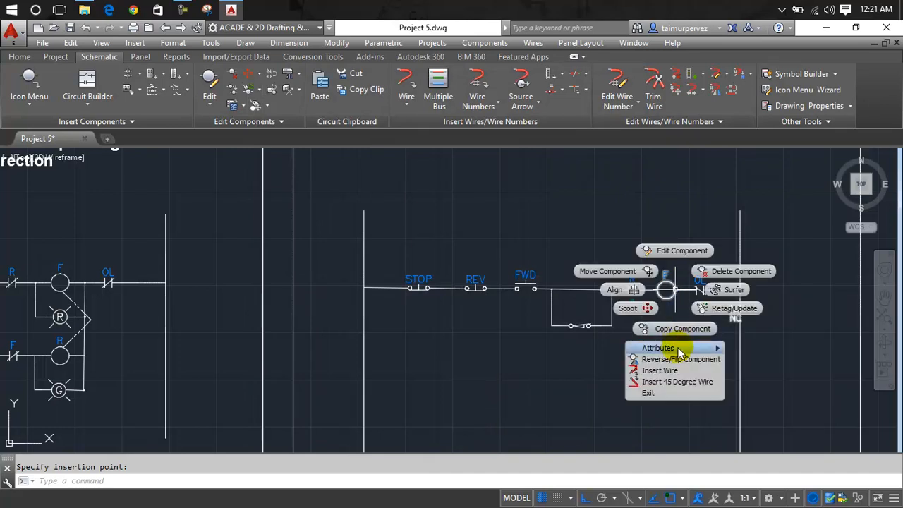
mouse_move(685, 349)
left_click(764, 371)
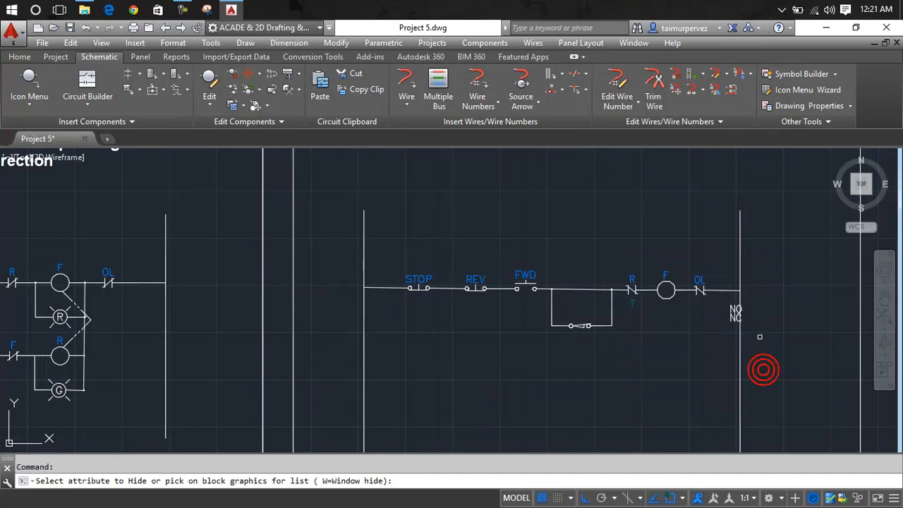
left_click(734, 312)
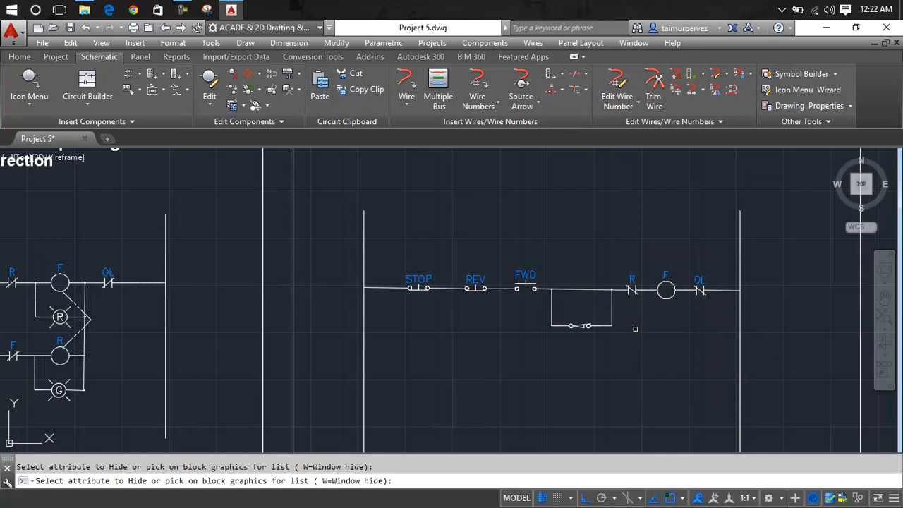
key("Return")
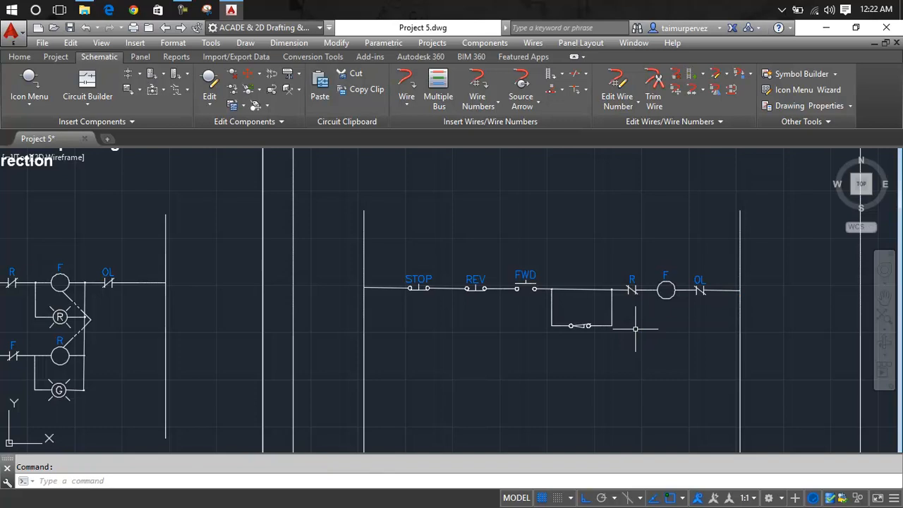
scroll(636, 328, "down", 2)
middle_click_drag(635, 329, 629, 318)
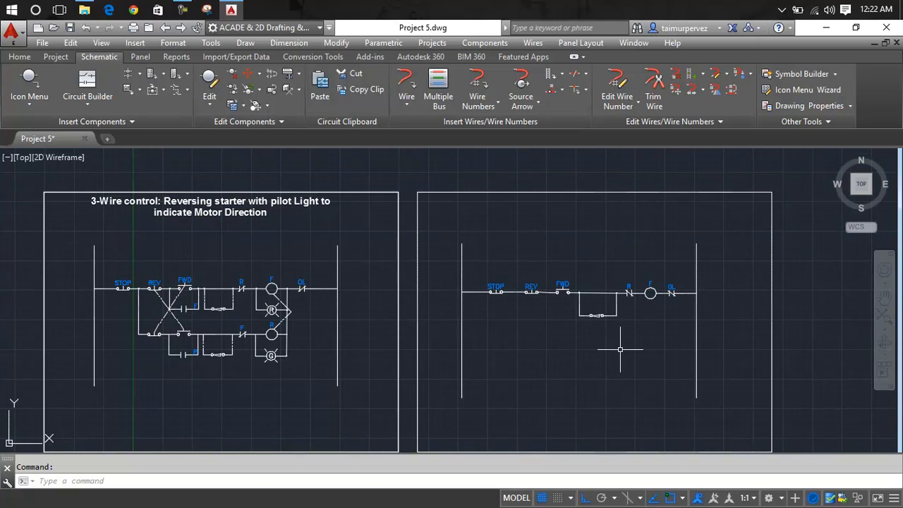
left_click(483, 257)
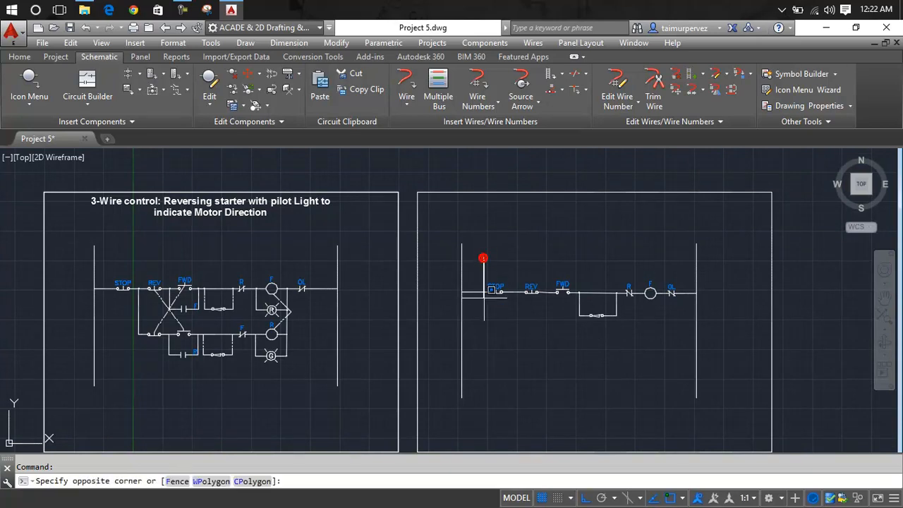
left_click(694, 345)
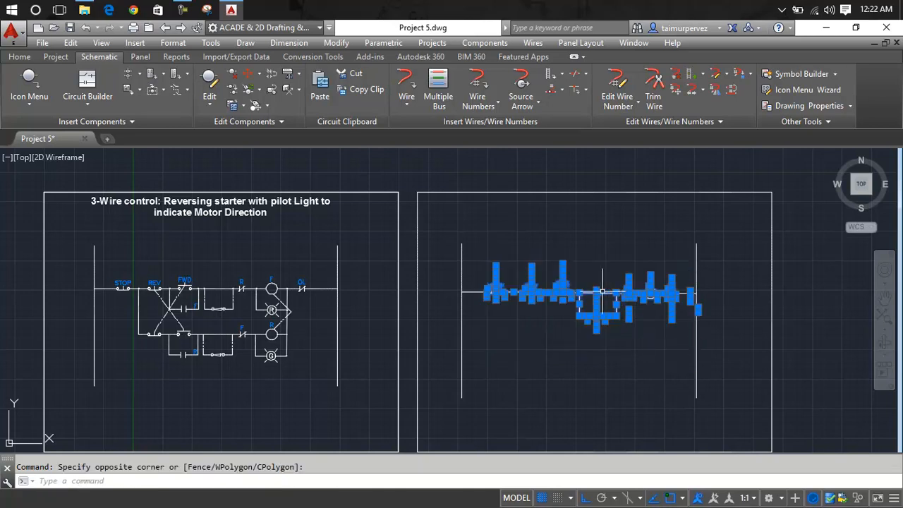
key("Escape")
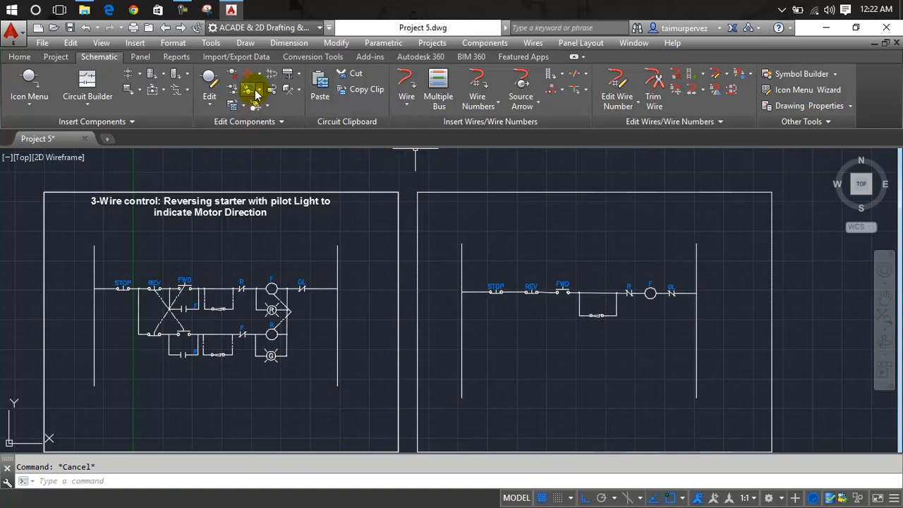
Look through the wire insertion and wire numbering tools, including the wire number leader, wire label and ladder options
left_click(534, 106)
left_click(533, 105)
left_click(557, 93)
left_click(561, 94)
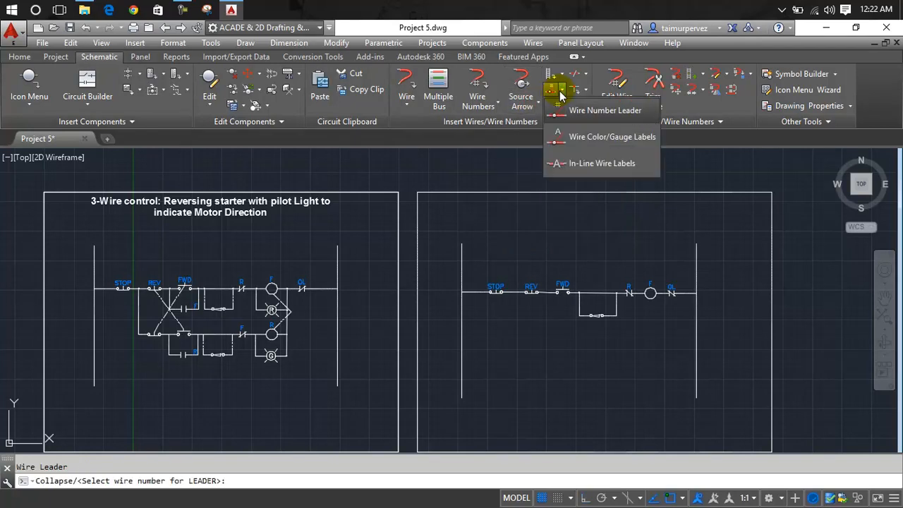
left_click(561, 94)
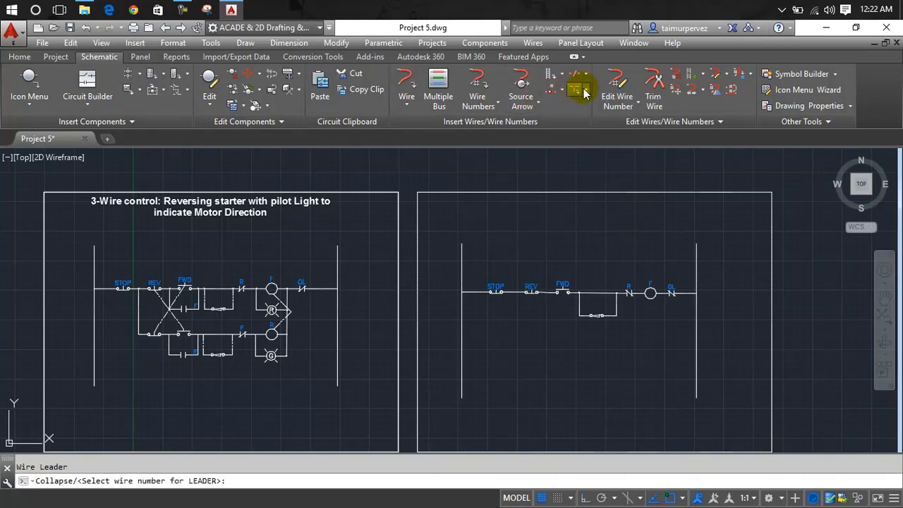
left_click(586, 91)
left_click(587, 75)
left_click(587, 76)
left_click(587, 76)
left_click(559, 73)
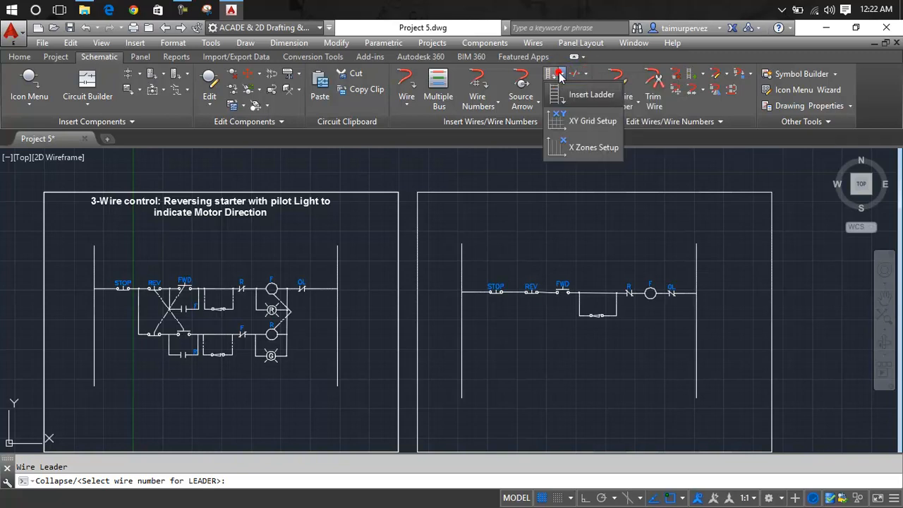
left_click(565, 76)
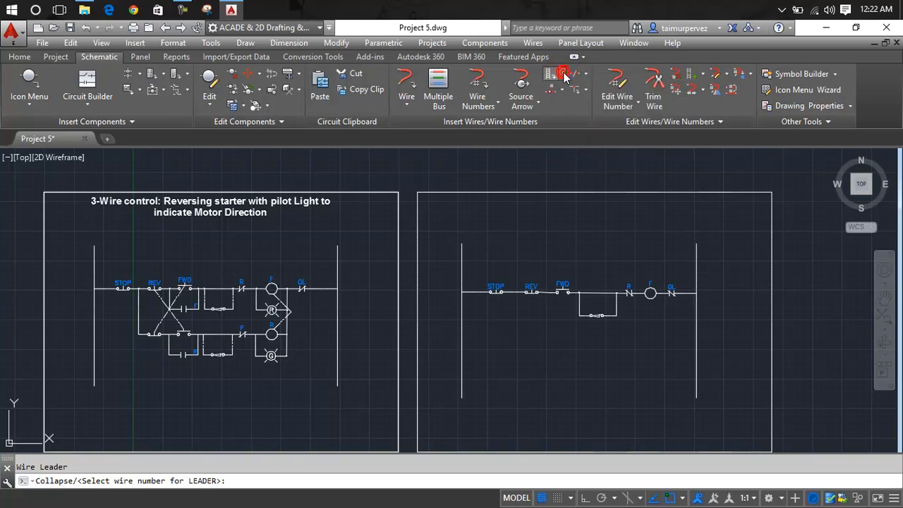
Look through the wire editing tools, including the stretch, bend and trace options and the wire type settings
left_click(632, 104)
left_click(631, 104)
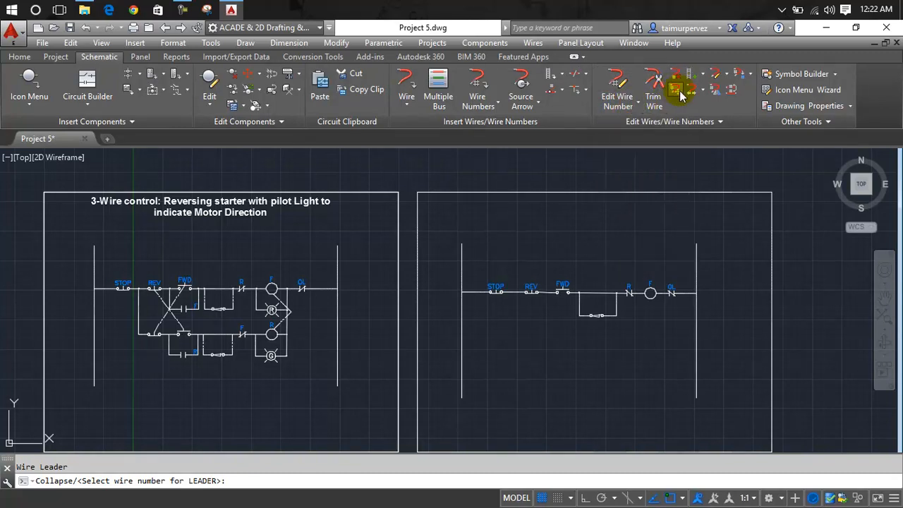
left_click(701, 92)
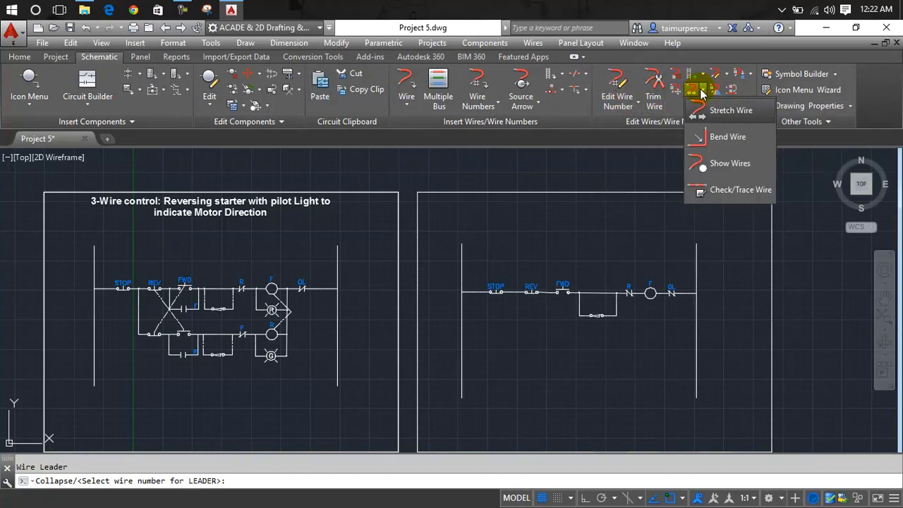
left_click(702, 90)
left_click(702, 75)
left_click(703, 75)
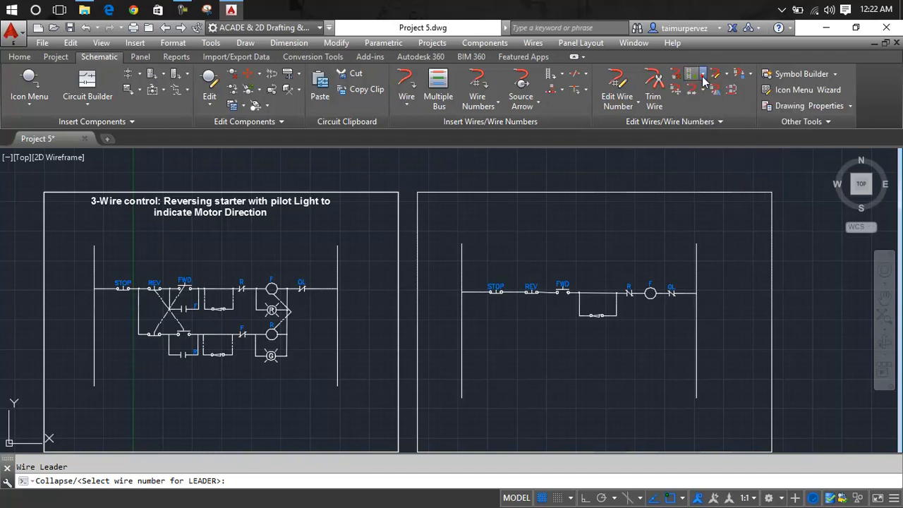
left_click(722, 76)
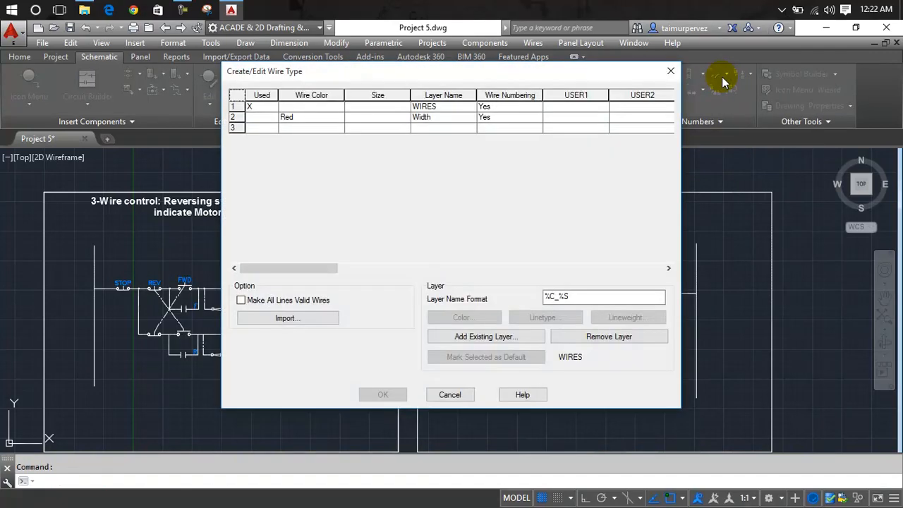
left_click(672, 73)
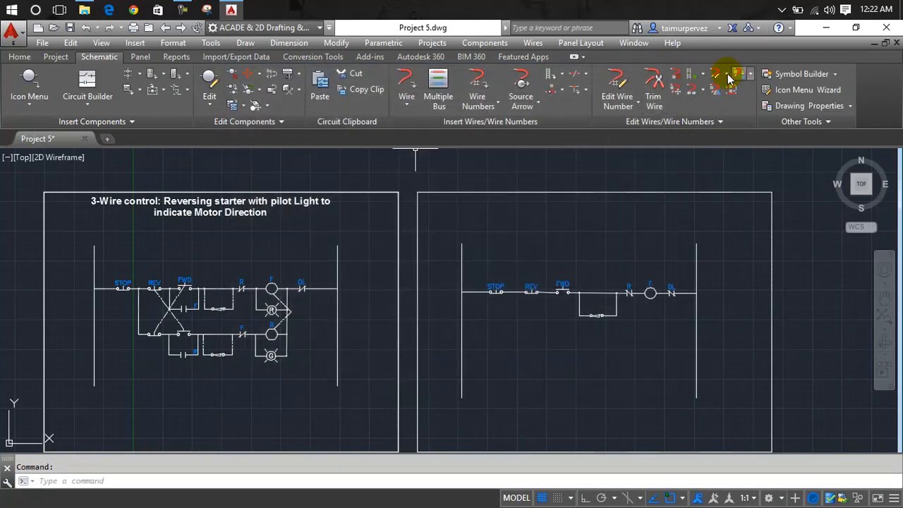
left_click(727, 75)
left_click(727, 75)
left_click(751, 74)
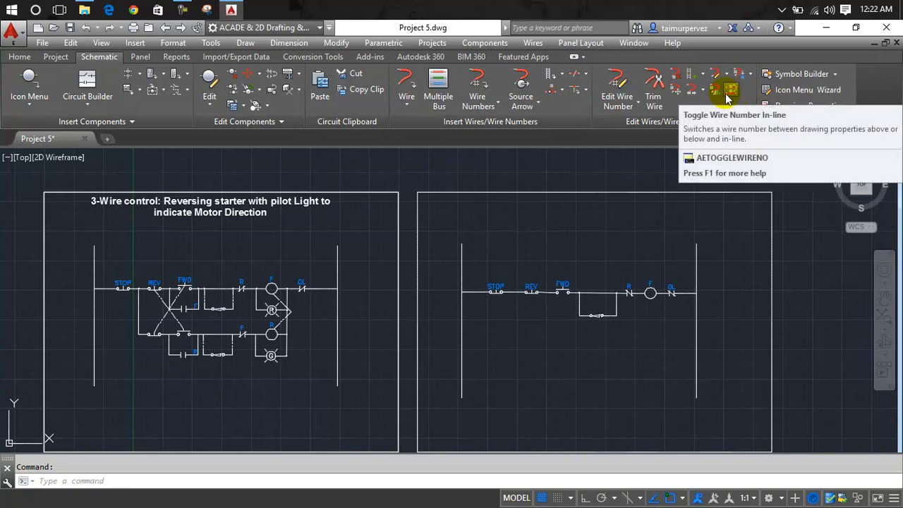
Look through the wire number editing, wire insertion, component insertion and component editing tools for a way to duplicate the rung
left_click(701, 93)
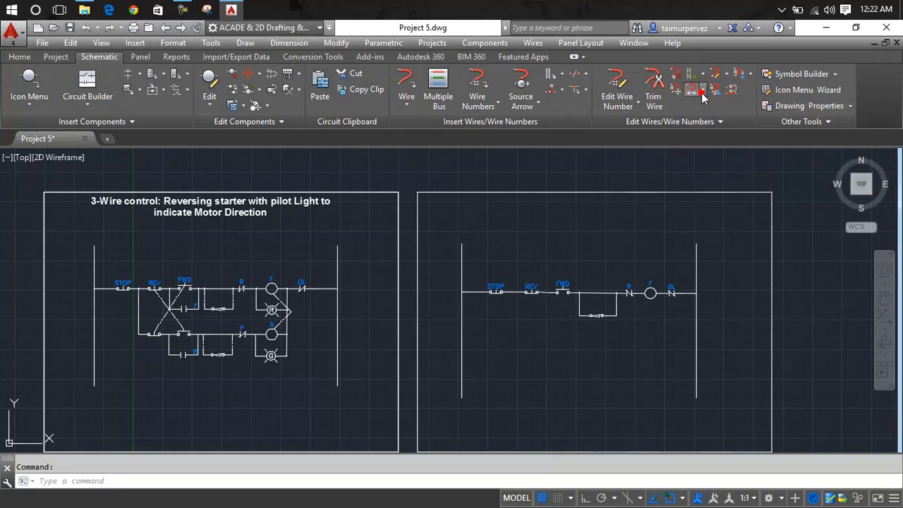
left_click(640, 106)
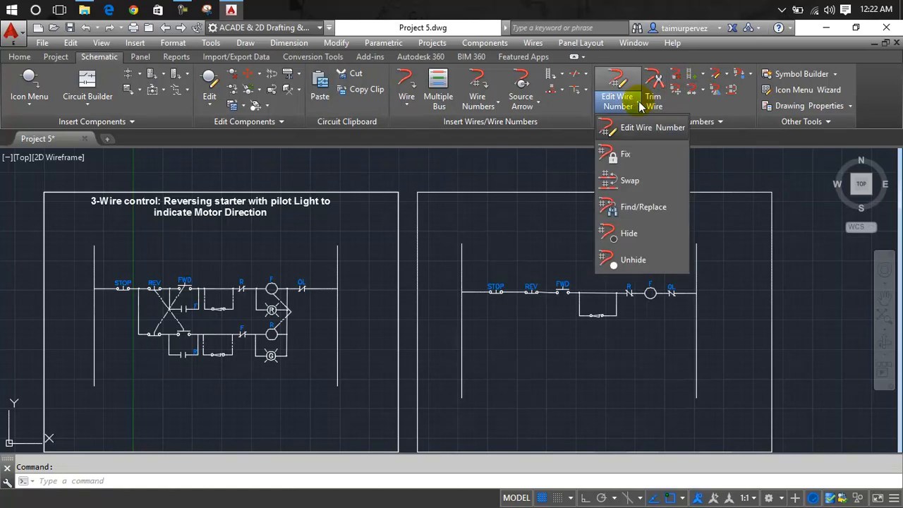
left_click(583, 90)
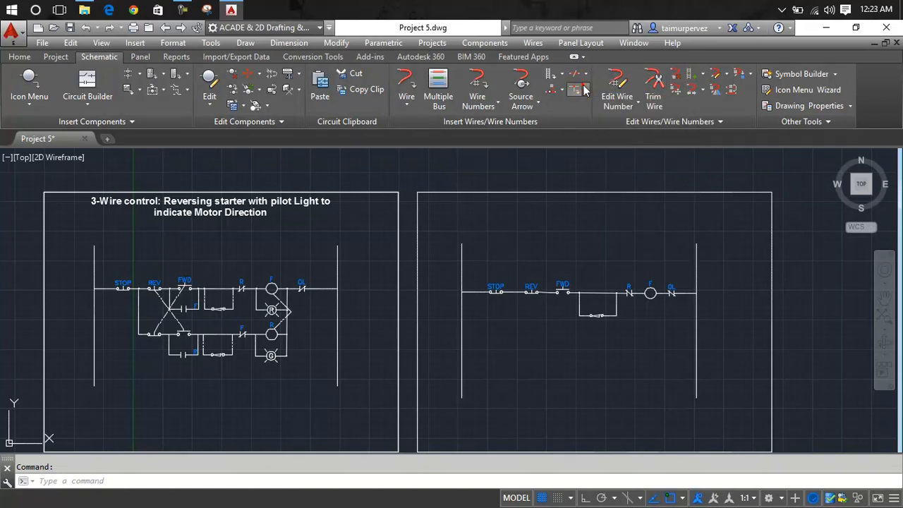
left_click(582, 75)
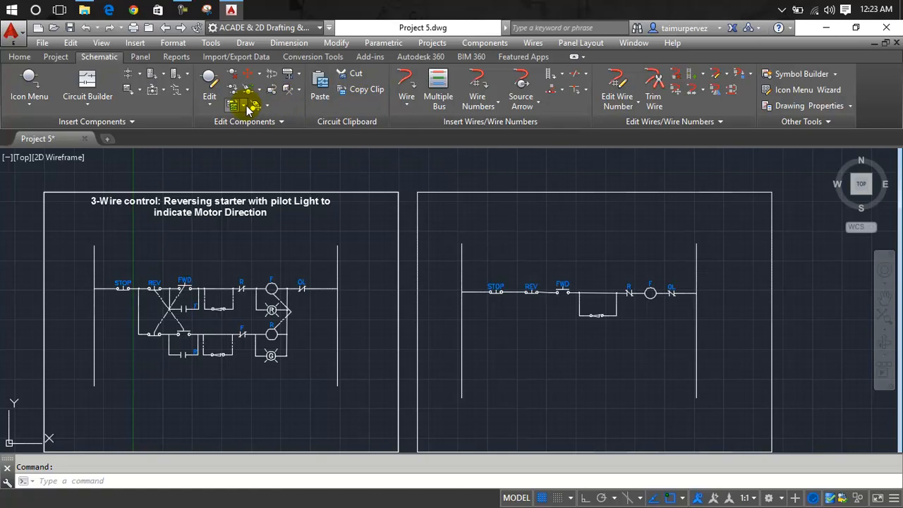
left_click(137, 90)
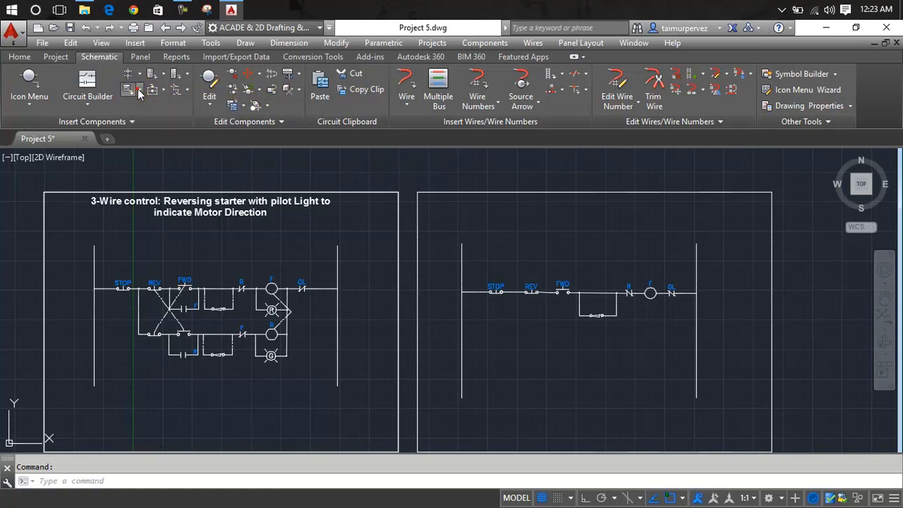
left_click(188, 90)
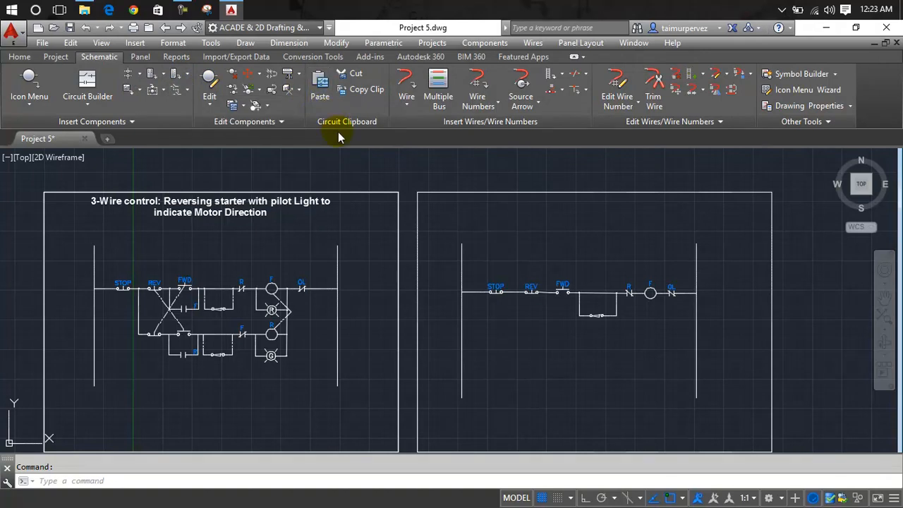
left_click(269, 107)
left_click(271, 108)
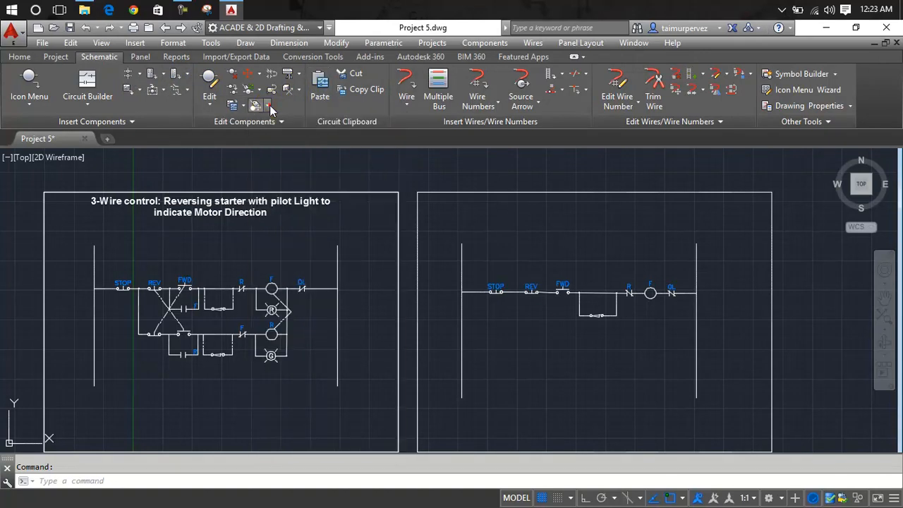
Copy the whole upper rung with its components and parallel branch straight down the left rail as a second rung using Copy Circuit
left_click(244, 105)
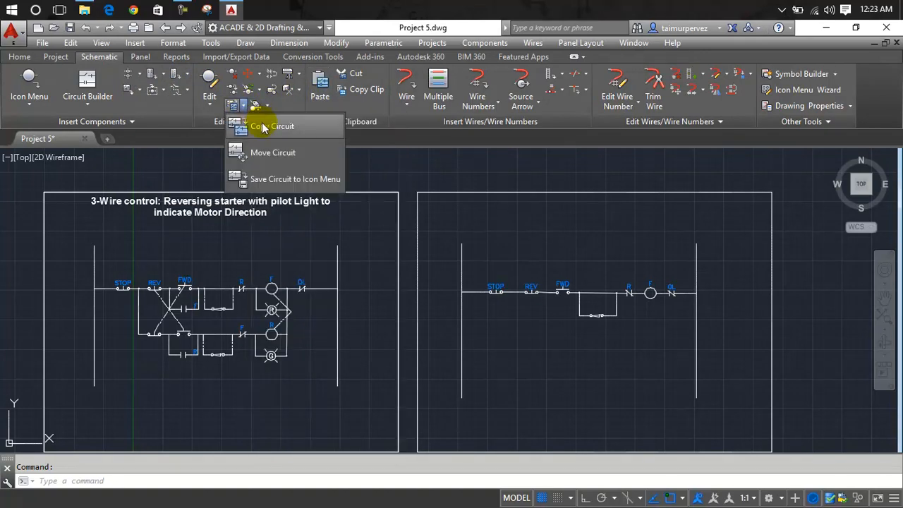
left_click(261, 134)
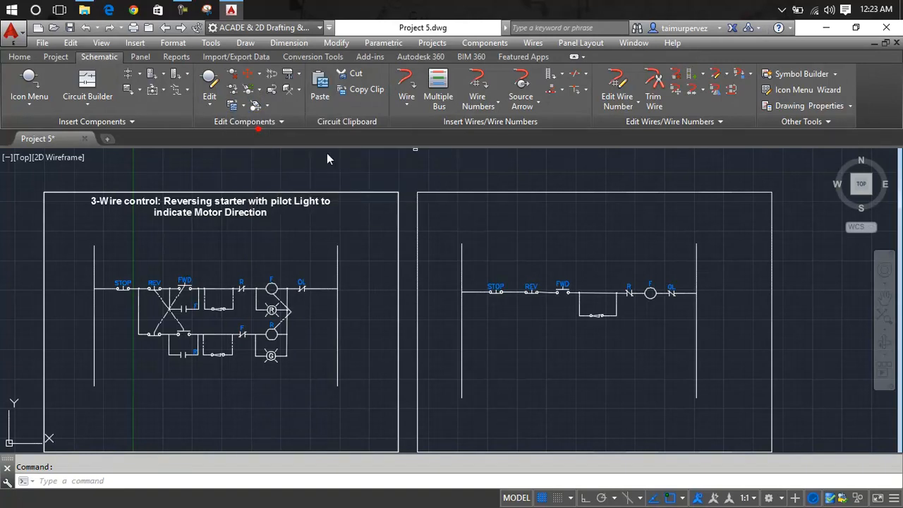
left_click(678, 265)
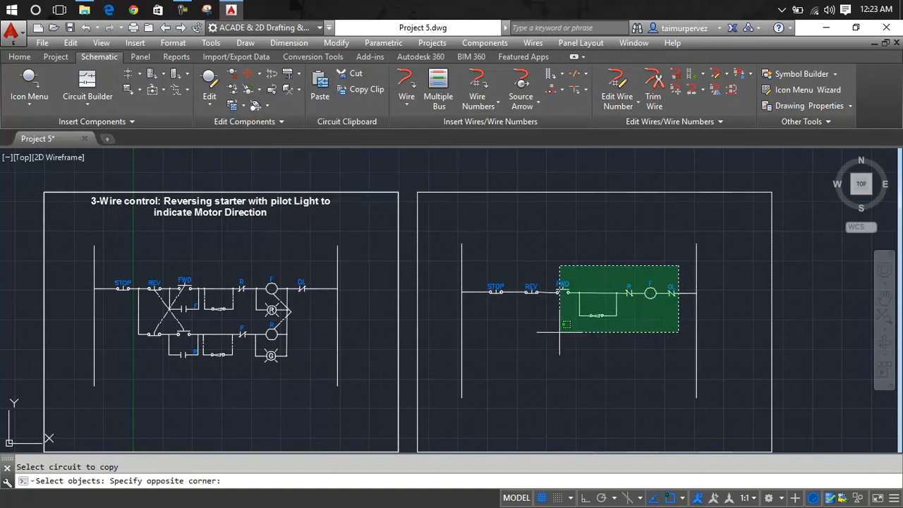
left_click(478, 325)
key("Return")
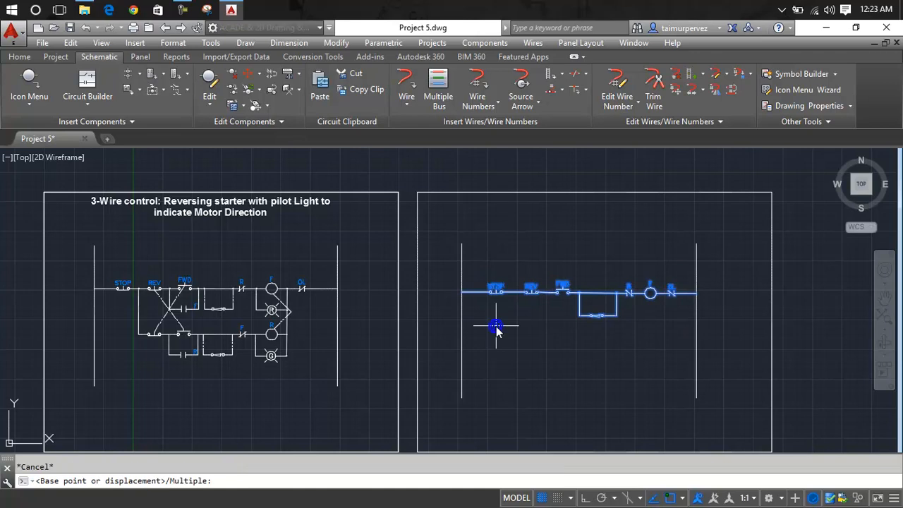
scroll(476, 291, "up", 2)
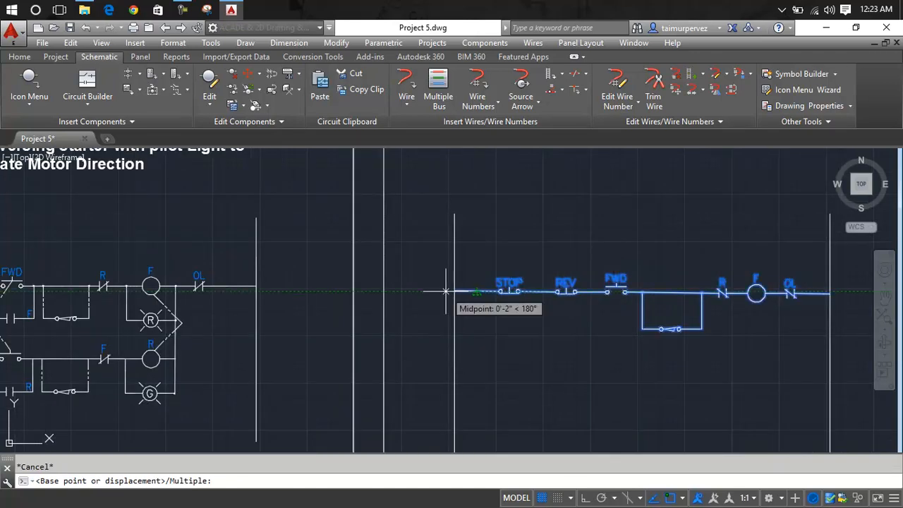
left_click(455, 290)
middle_click_drag(457, 349, 450, 286)
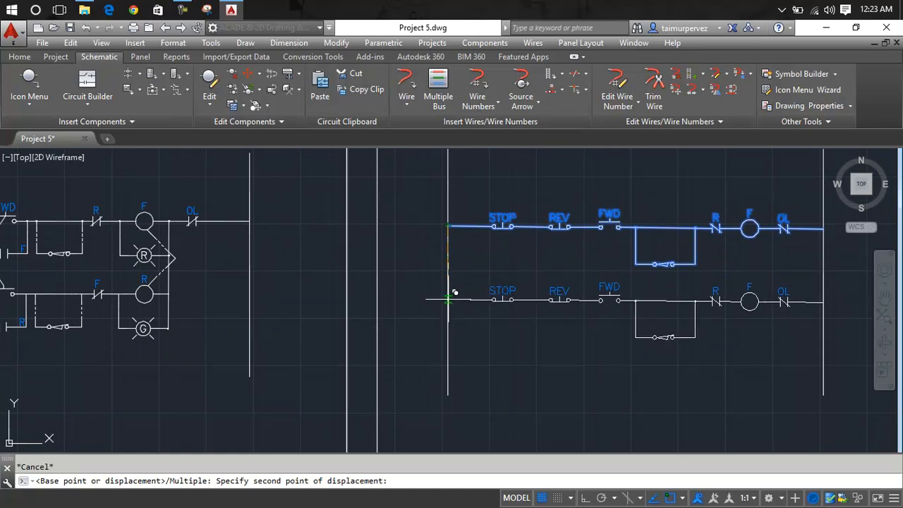
scroll(454, 291, "up", 4)
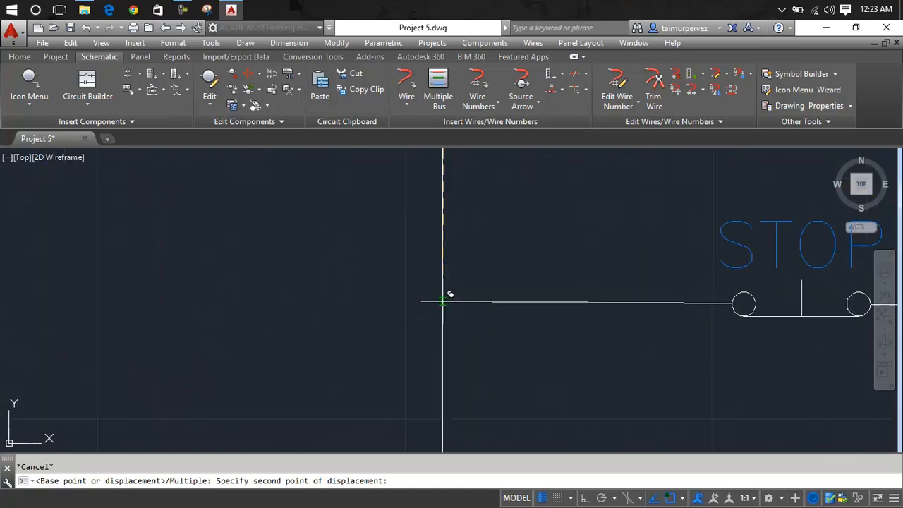
right_click(443, 302)
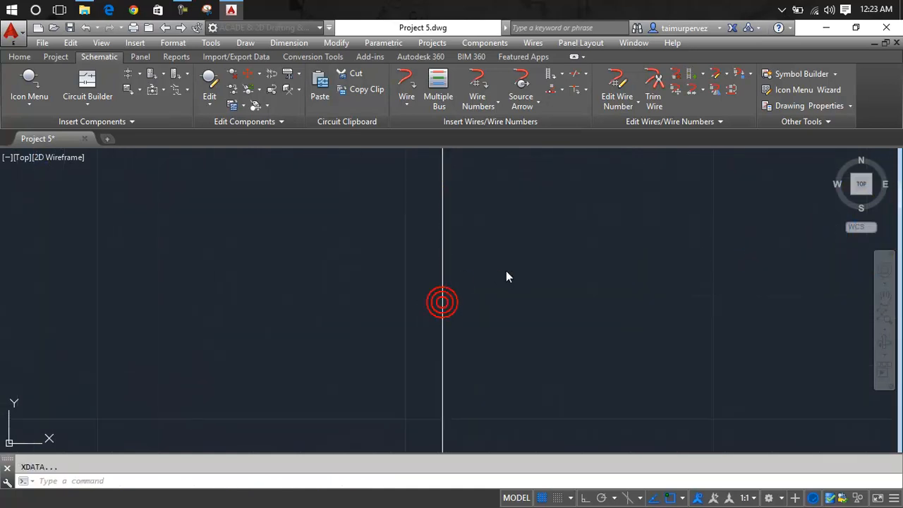
scroll(549, 254, "down", 6)
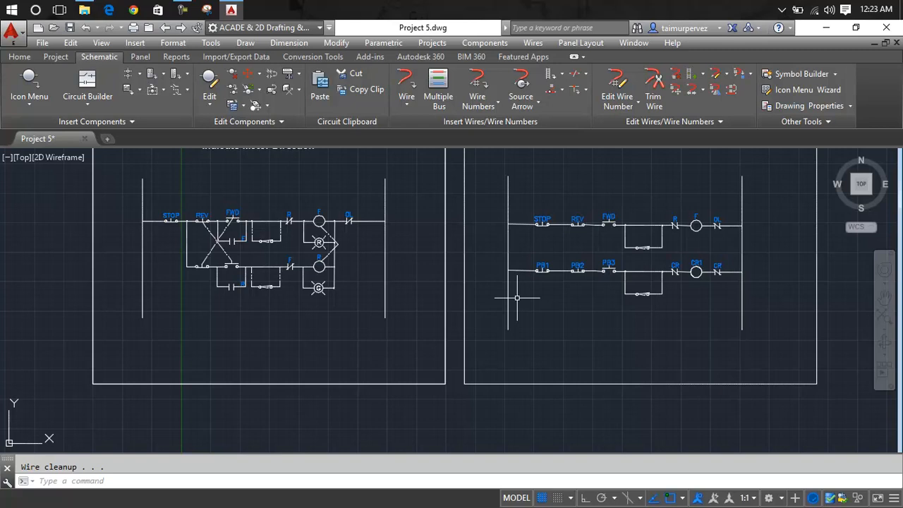
Draw a vertical wire from between STOP and REV on the upper rung down to the lower rung between PB1 and PB2
scroll(556, 224, "up", 4)
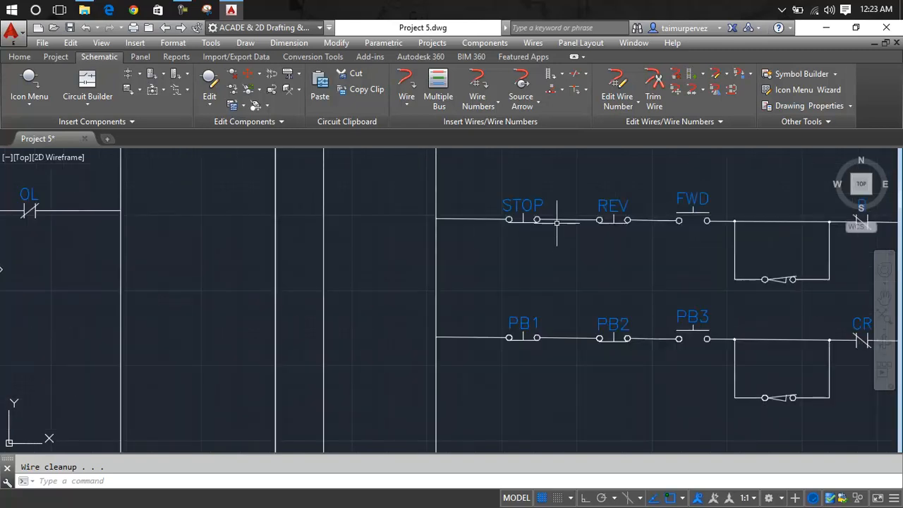
left_click(406, 84)
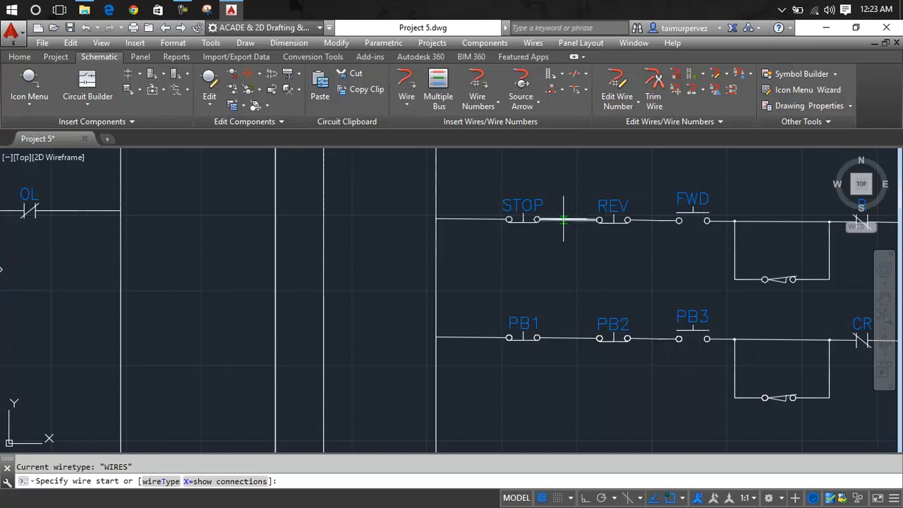
left_click(563, 219)
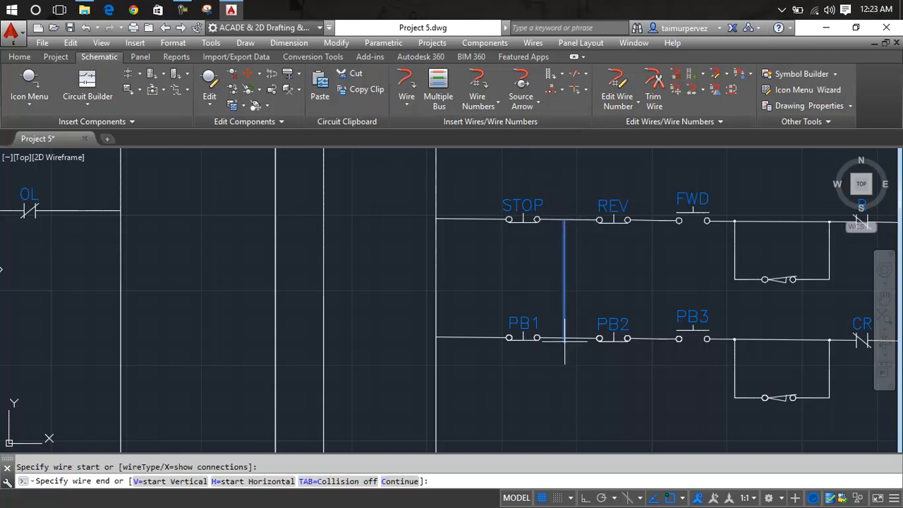
scroll(564, 339, "up", 8)
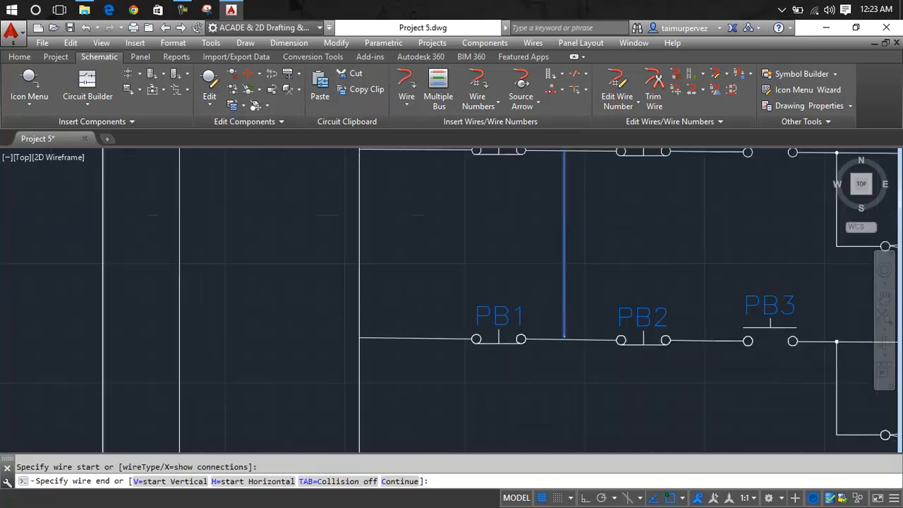
left_click(567, 352)
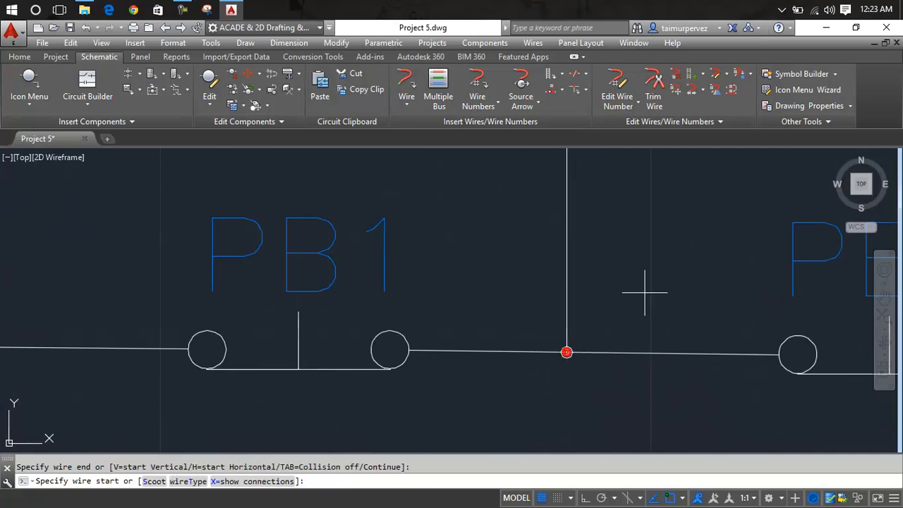
key("Escape")
scroll(636, 292, "down", 8)
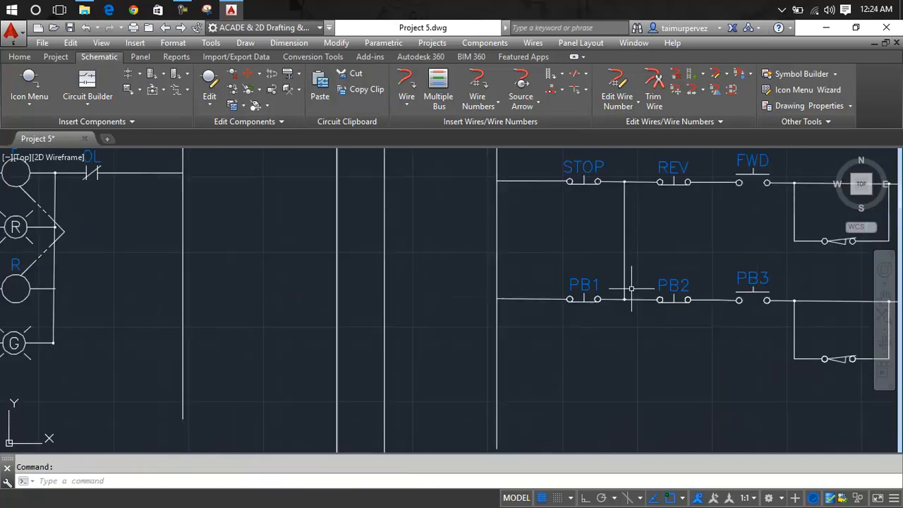
Delete the PB1 push button from the lower rung and trim the wire stub left of the new vertical wire
left_click(598, 298)
key("Delete")
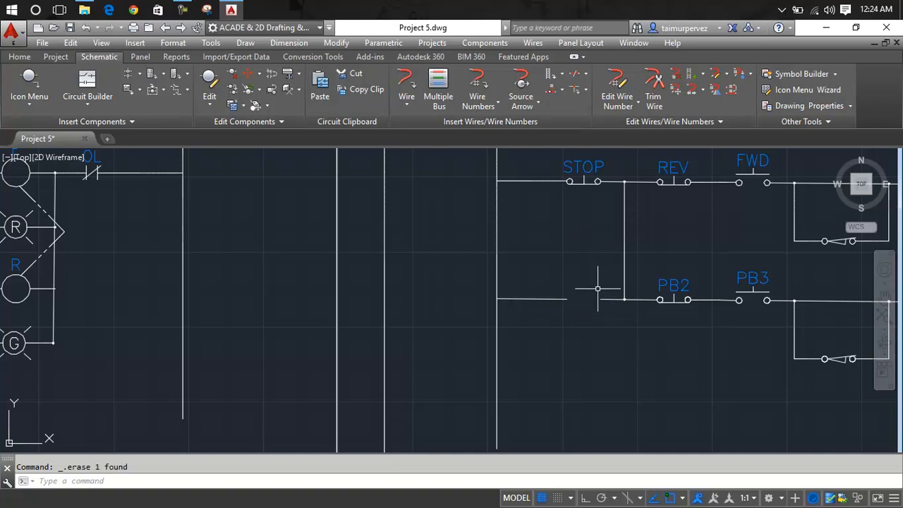
type("tr")
key("Return")
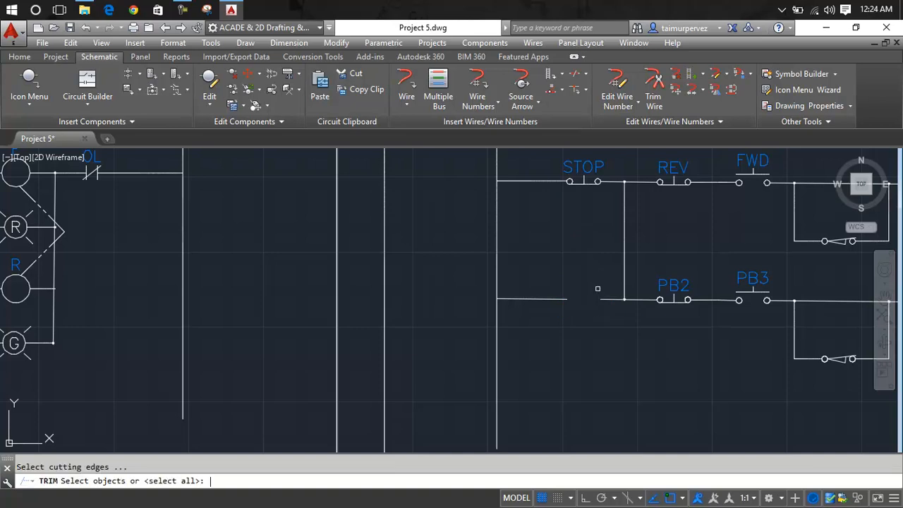
key("Return")
left_click(584, 270)
left_click(561, 324)
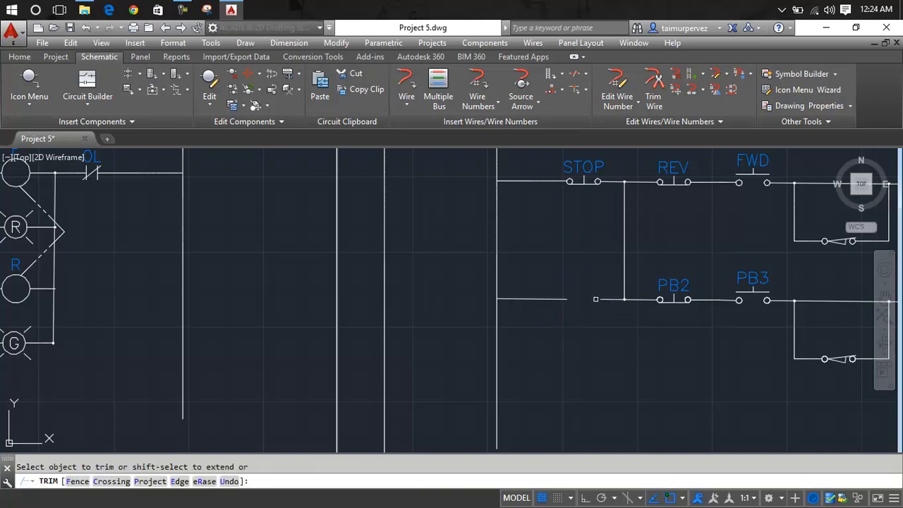
key("Escape")
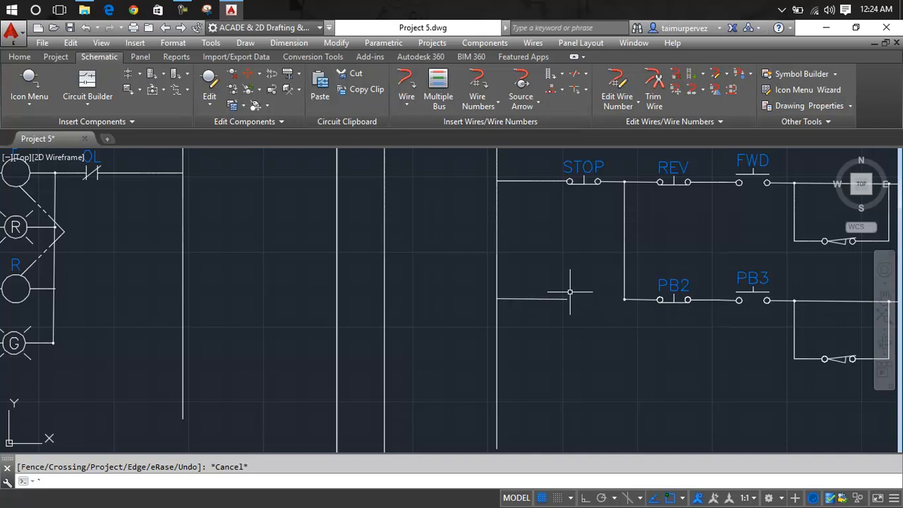
Erase the leftover lower-rung wire segment attached to the left rail
left_click(563, 298)
left_click(557, 298)
key("Escape")
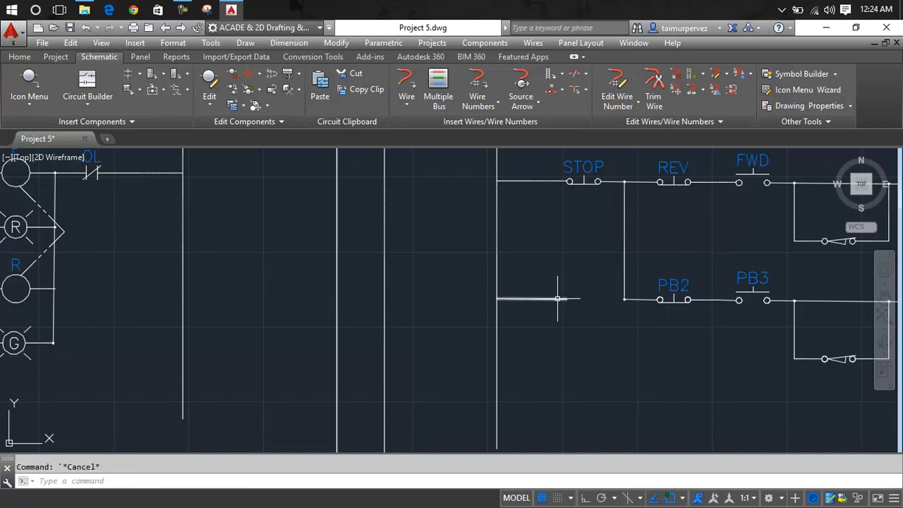
left_click(556, 297)
key("Delete")
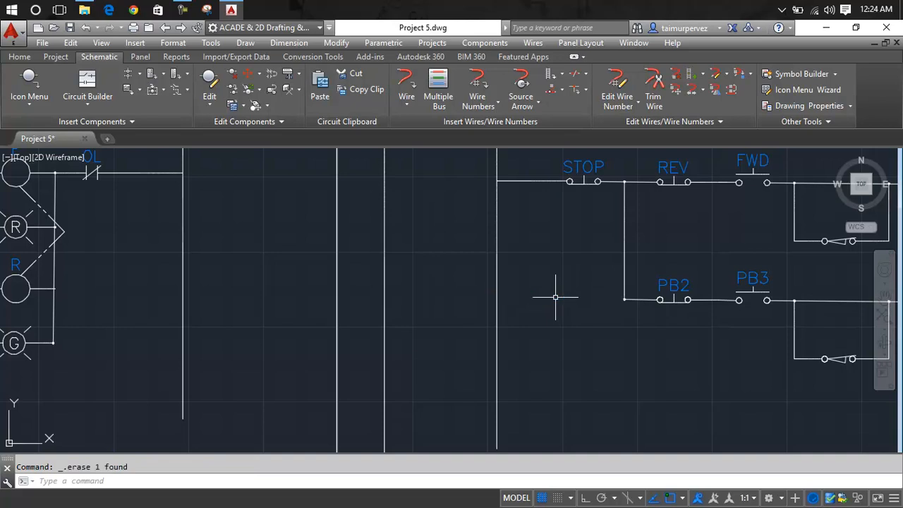
Hide the PB2 and PB3 tag attributes of the two push buttons on the lower rung
scroll(554, 294, "down", 5)
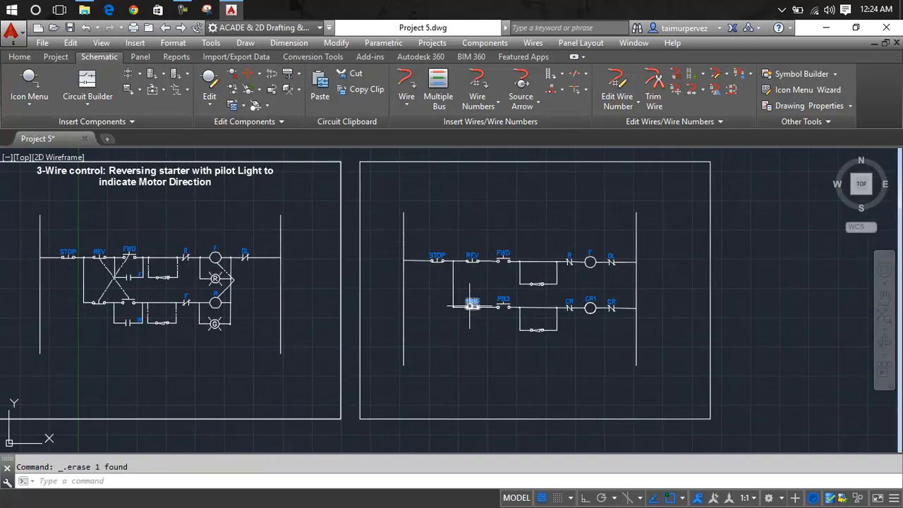
scroll(470, 307, "up", 5)
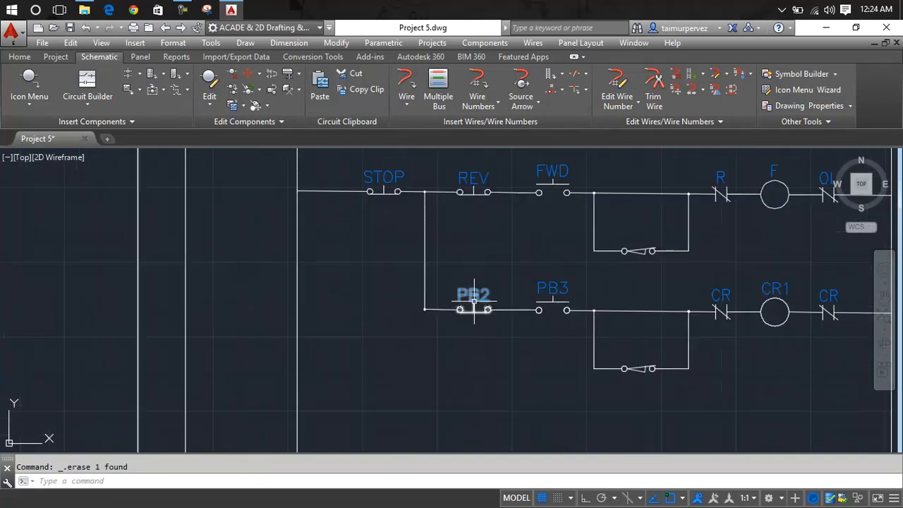
right_click(473, 309)
mouse_move(482, 361)
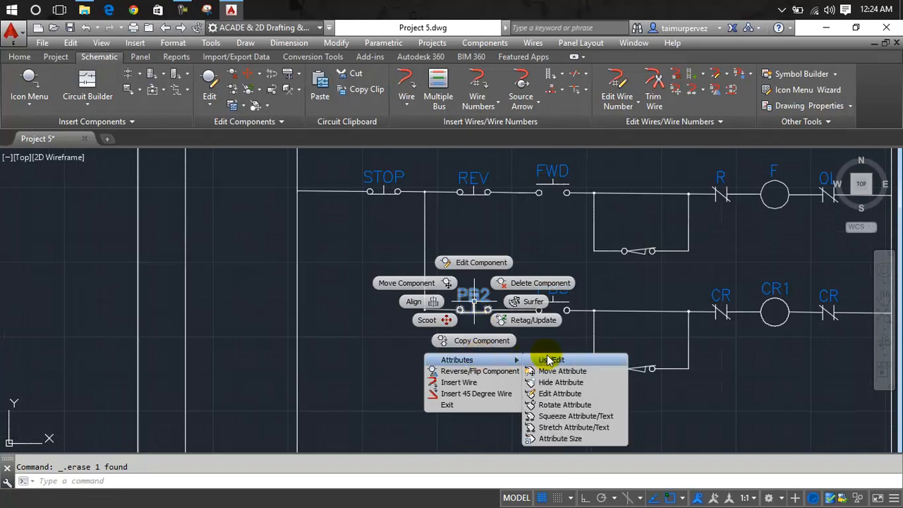
left_click(556, 383)
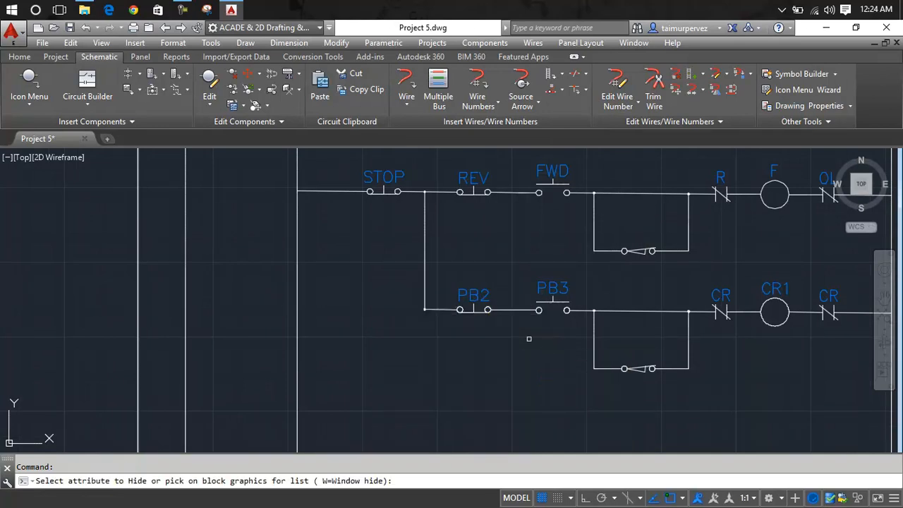
left_click(487, 297)
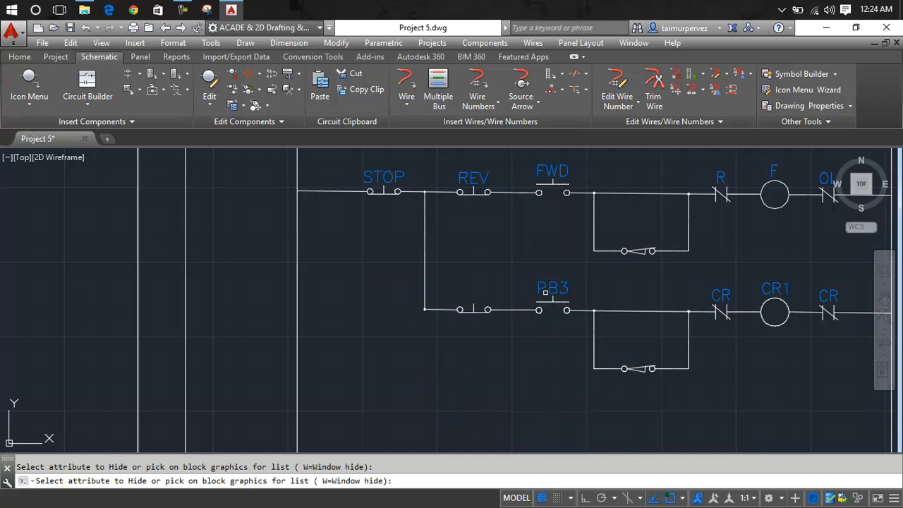
left_click(541, 288)
key("Return")
scroll(523, 361, "down", 3)
middle_click_drag(521, 361, 581, 334)
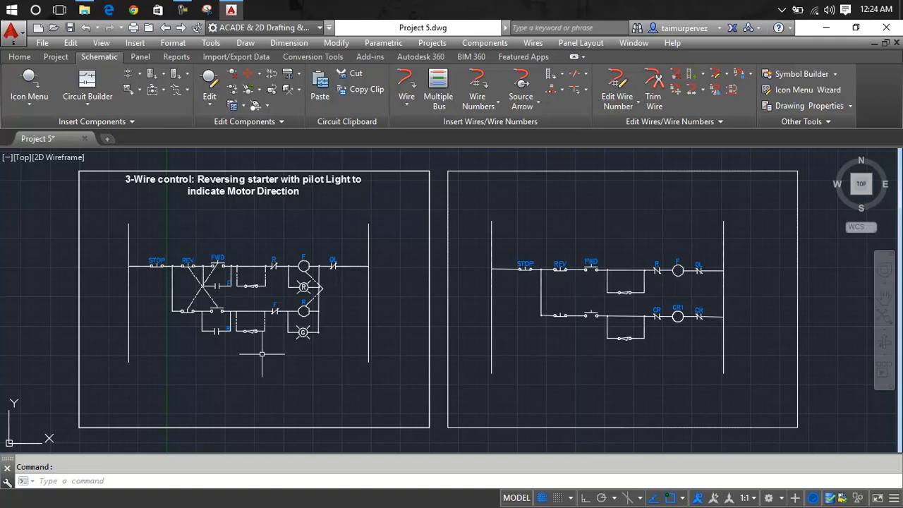
scroll(217, 266, "up", 2)
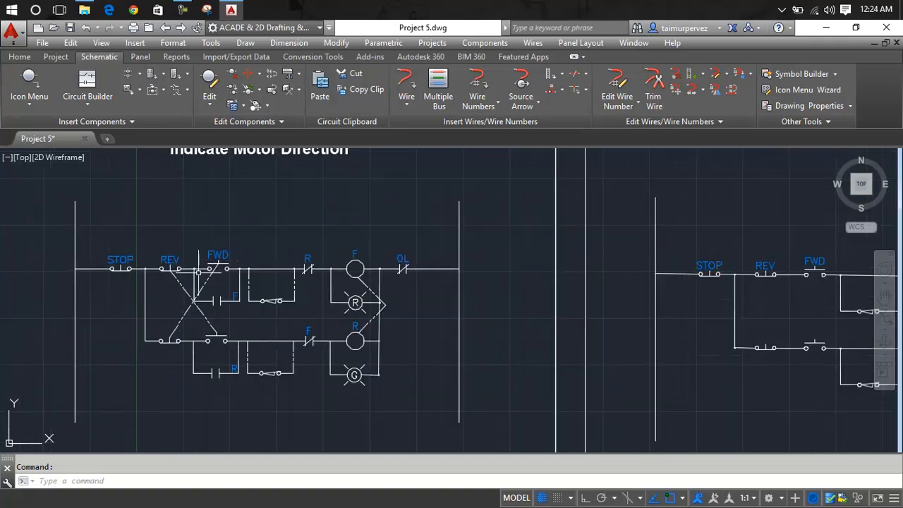
Draw a U-shaped wire branch below the FWD push button on the upper rung, starting between REV and FWD and ending before the limit switch branch
mouse_move(727, 307)
middle_mouse_down()
mouse_move(412, 344)
mouse_move(568, 322)
mouse_move(636, 300)
middle_mouse_up()
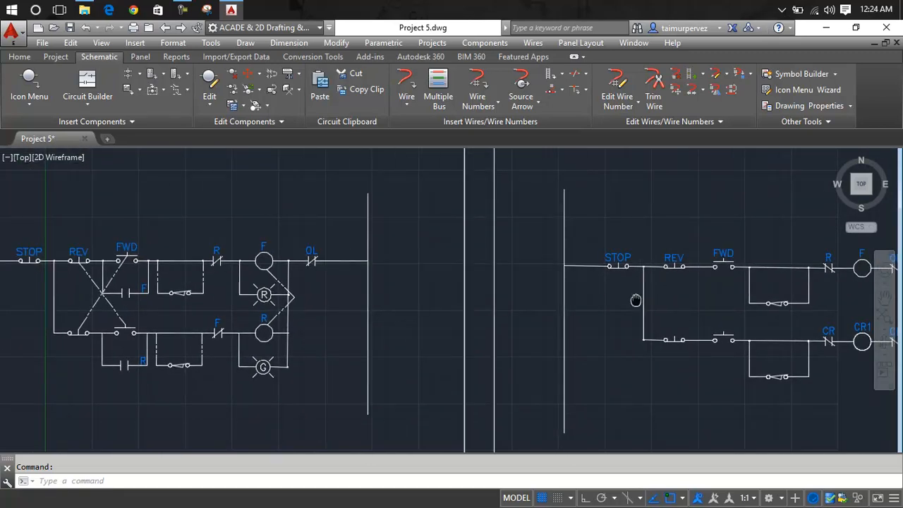
scroll(731, 286, "up", 4)
middle_click_drag(732, 295, 533, 295)
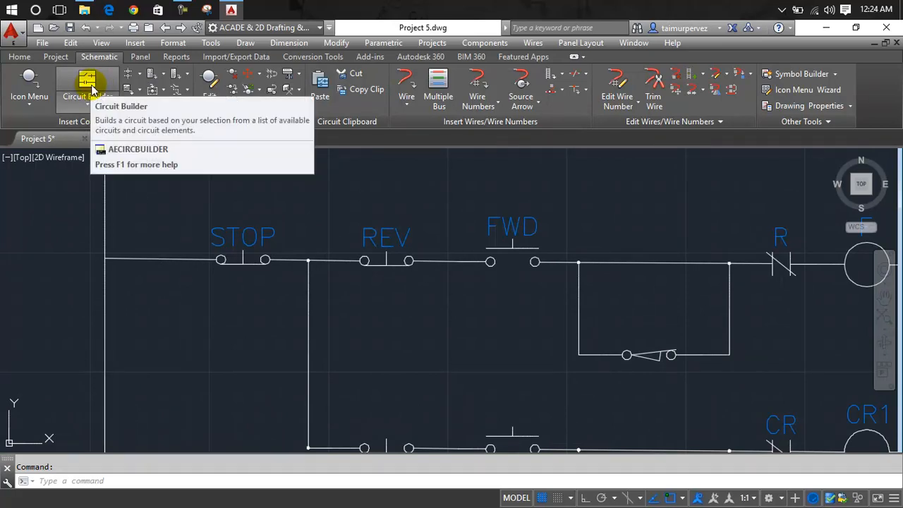
left_click(408, 89)
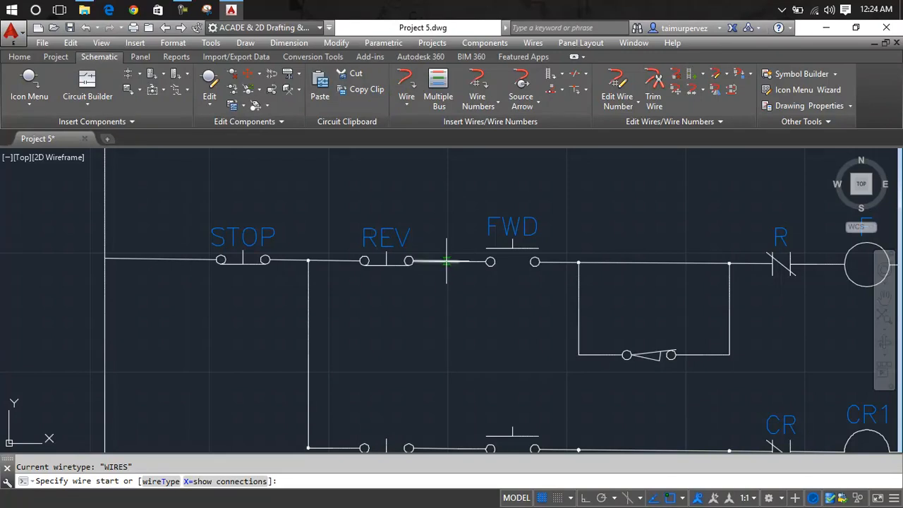
left_click(446, 261)
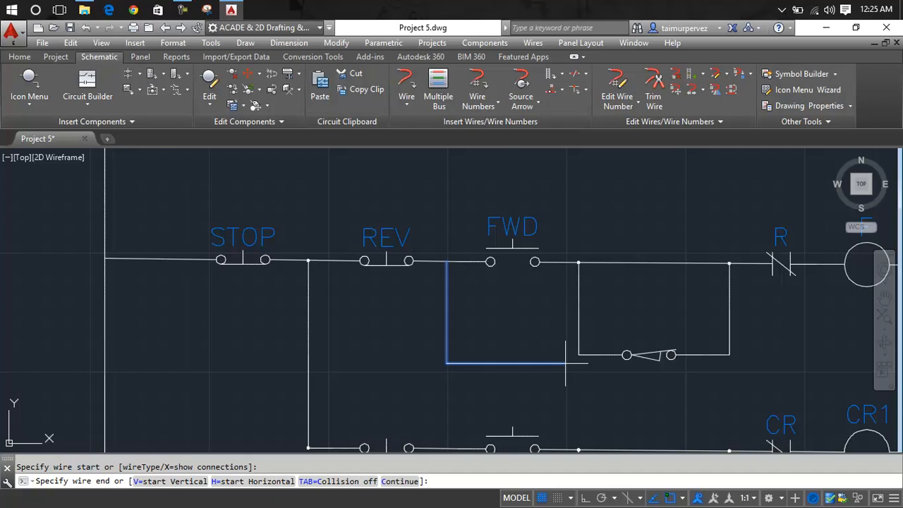
left_click(565, 361)
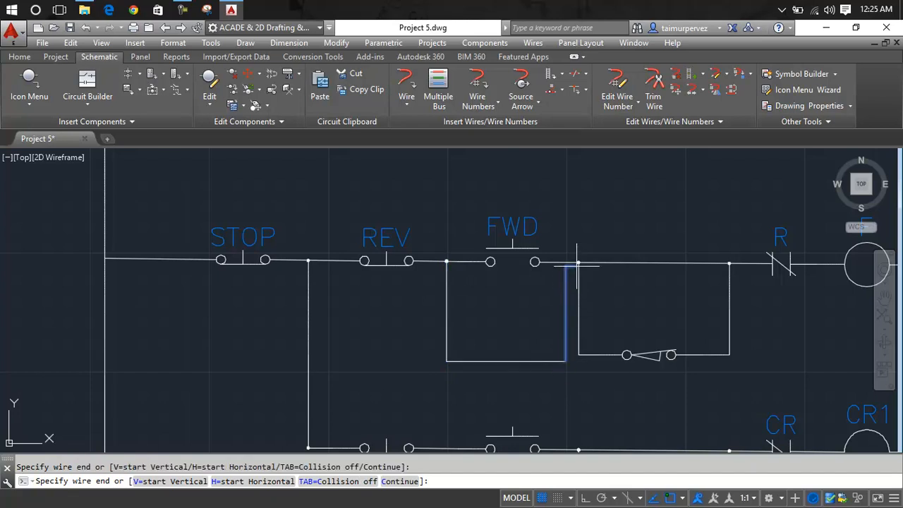
scroll(563, 261, "up", 5)
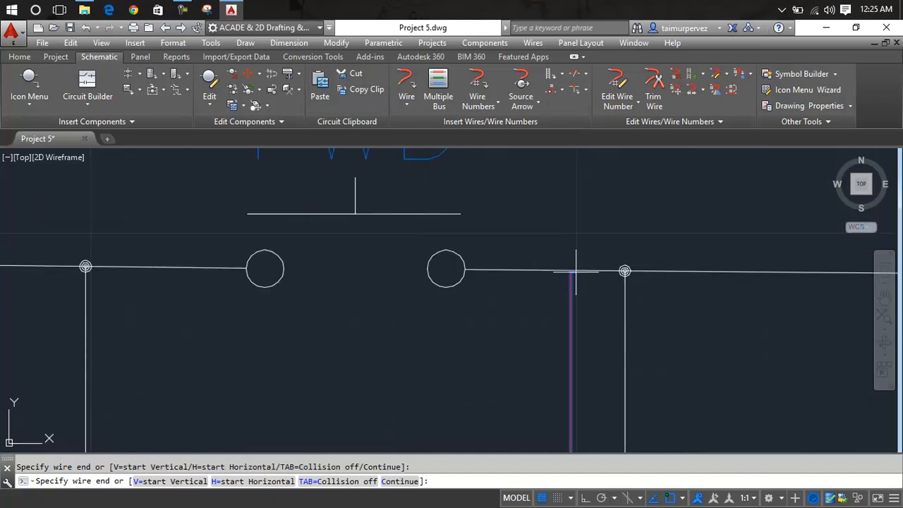
left_click(570, 269)
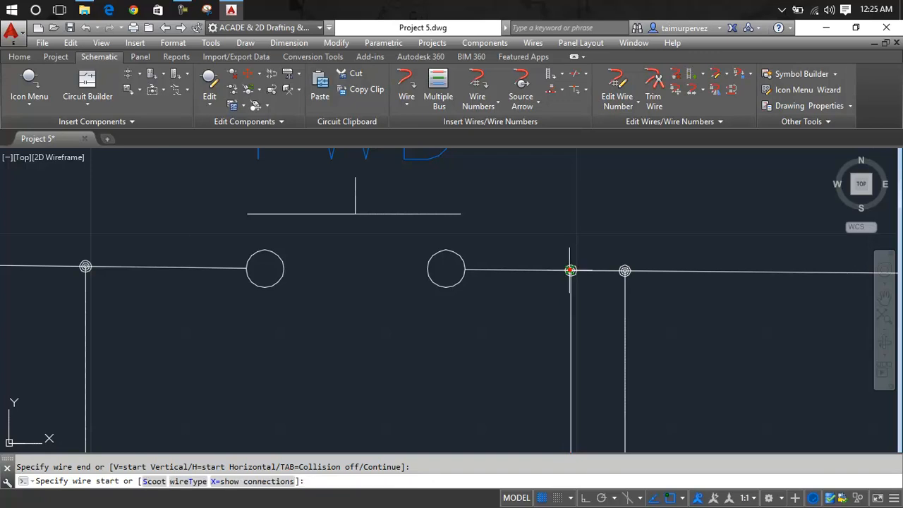
scroll(597, 240, "down", 3)
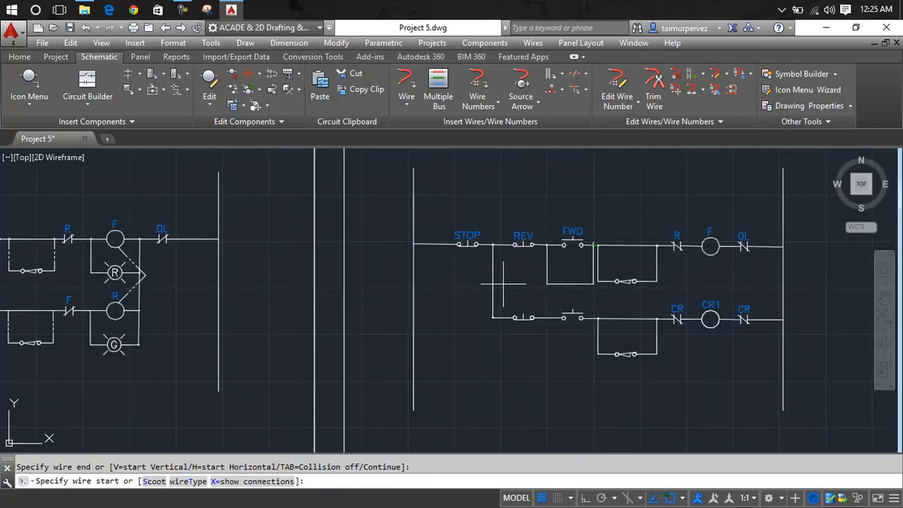
middle_click_drag(507, 283, 624, 271)
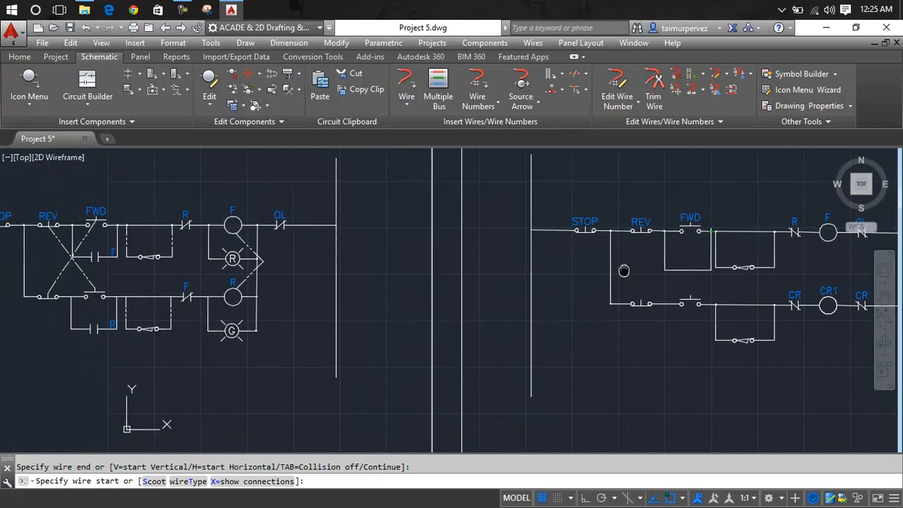
key("Escape")
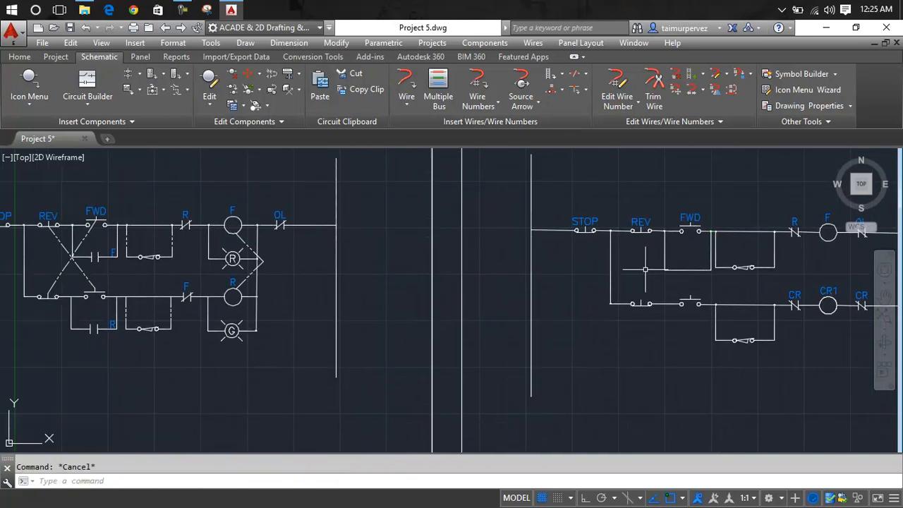
Copy the three wires of the branch under FWD to the lower rung, starting between its two push buttons
scroll(693, 271, "up", 4)
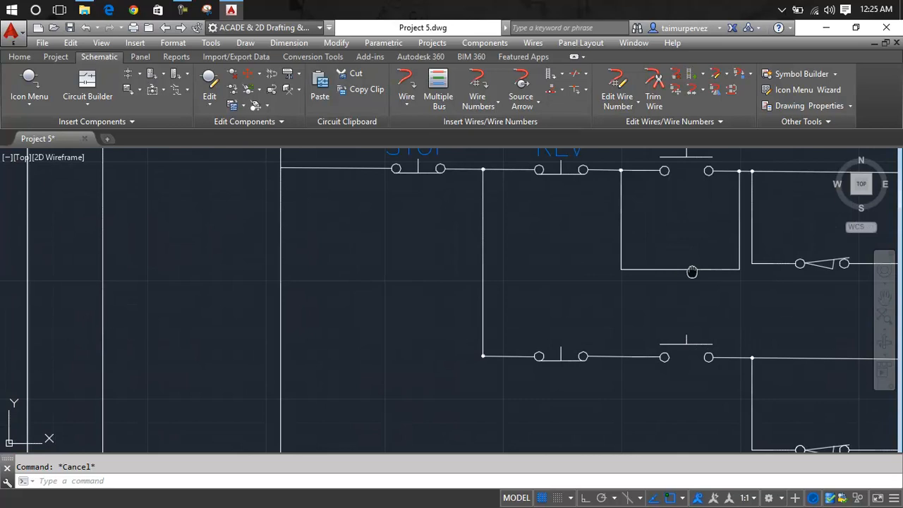
middle_click_drag(692, 271, 667, 289)
left_click(666, 286)
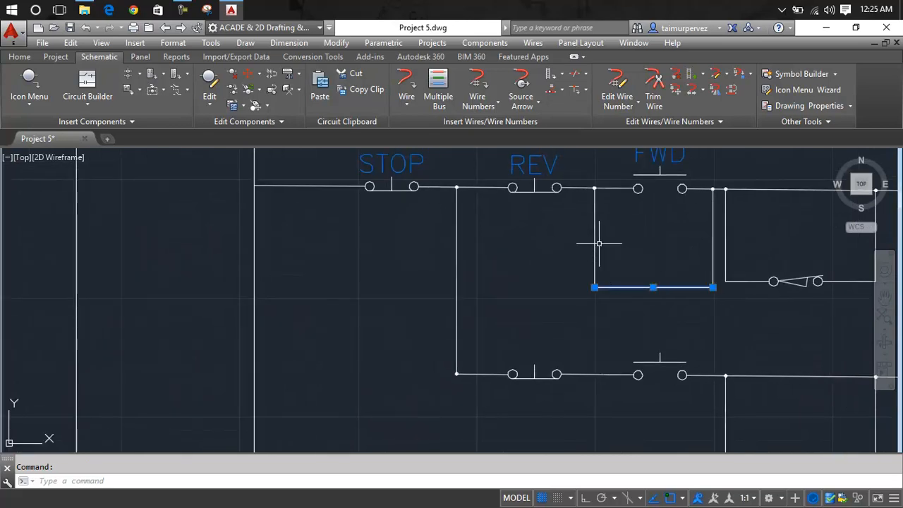
left_click(596, 238)
left_click(713, 233)
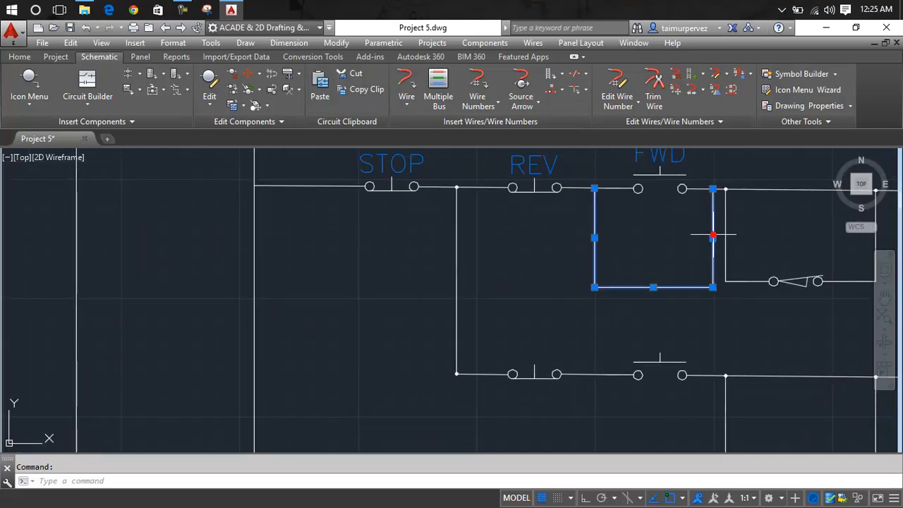
scroll(714, 219, "up", 5)
middle_click_drag(714, 246, 713, 343)
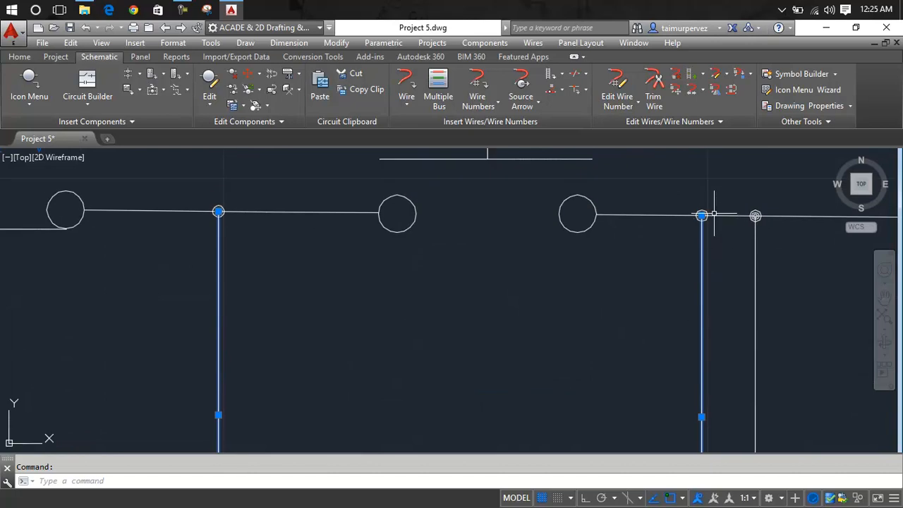
scroll(698, 211, "up", 3)
scroll(574, 259, "down", 5)
middle_click_drag(597, 262, 846, 272)
scroll(372, 279, "up", 5)
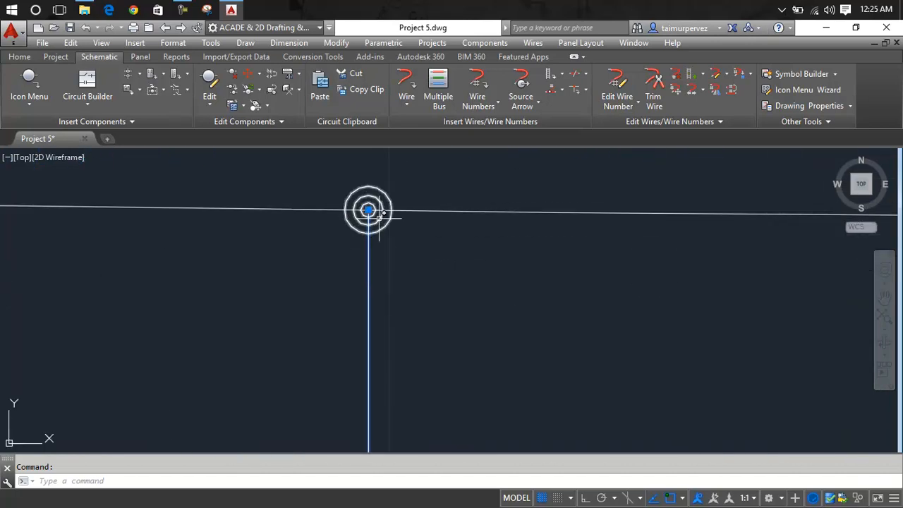
type("co")
key("Return")
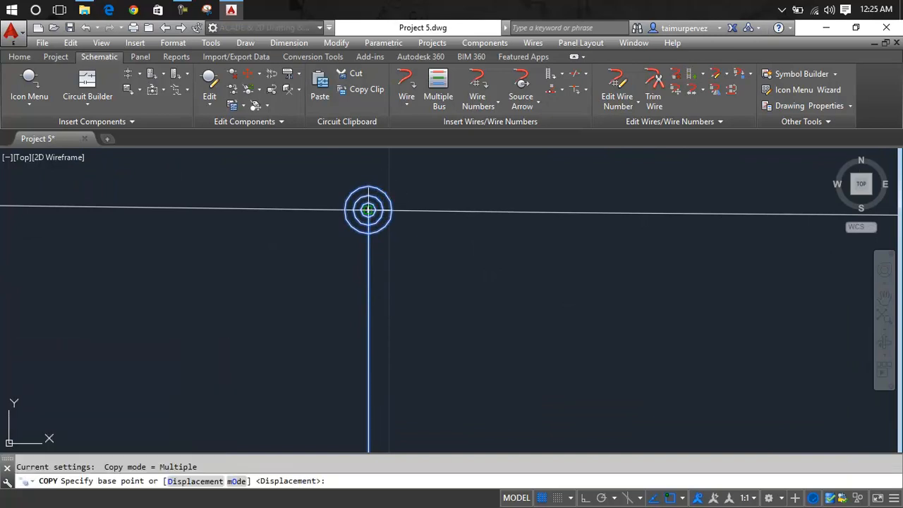
left_click(368, 211)
scroll(383, 346, "down", 6)
mouse_move(381, 365)
middle_mouse_down()
mouse_move(418, 154)
mouse_move(426, 32)
middle_mouse_up()
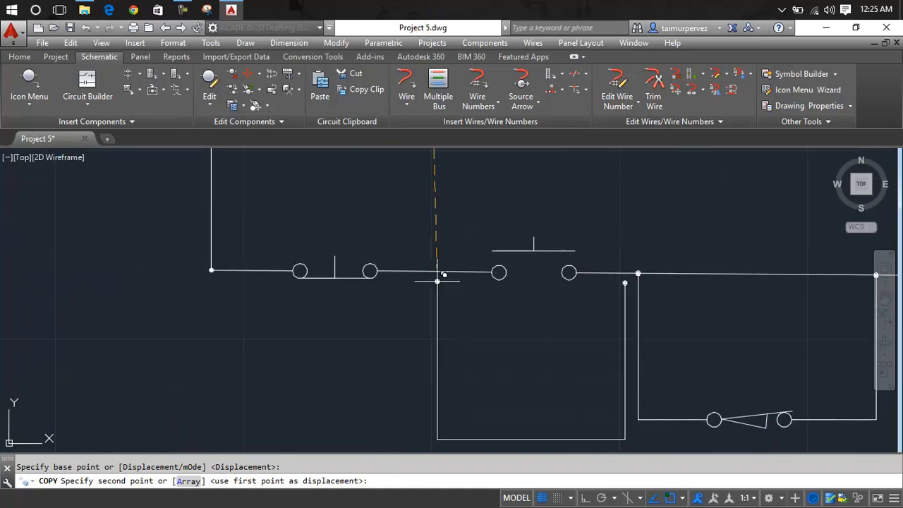
scroll(441, 272, "up", 8)
scroll(454, 252, "up", 3)
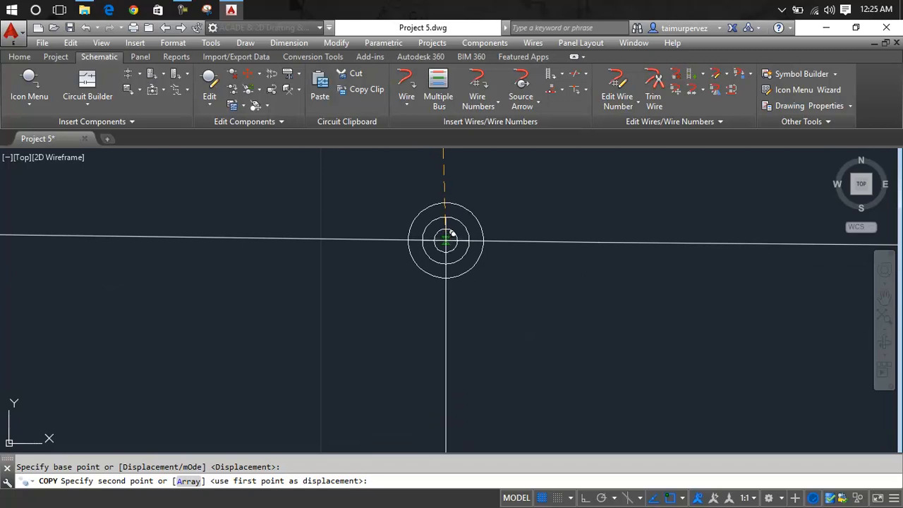
left_click(452, 235)
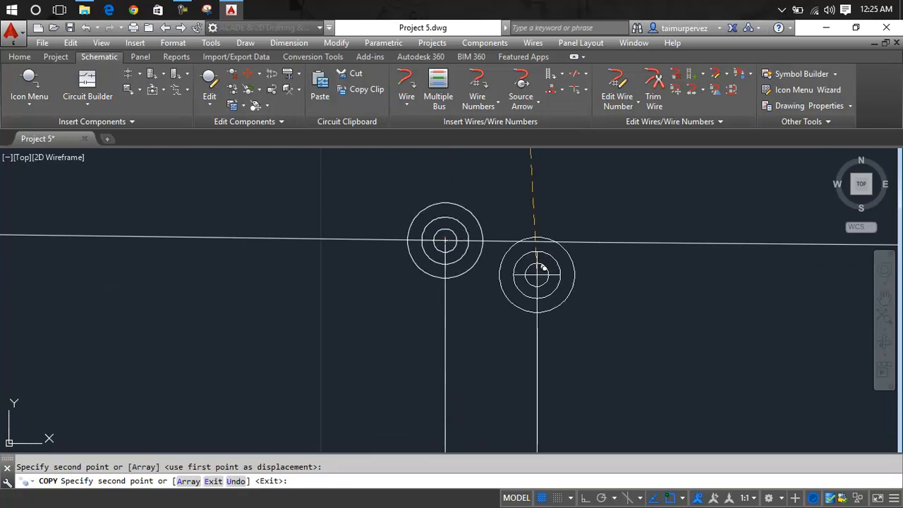
key("Escape")
scroll(538, 275, "down", 7)
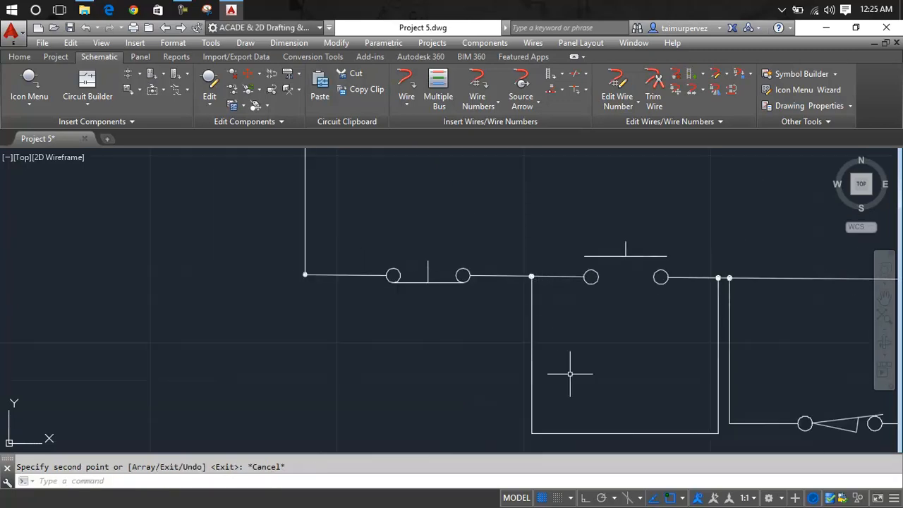
scroll(436, 363, "down", 5)
middle_click_drag(444, 308, 448, 354)
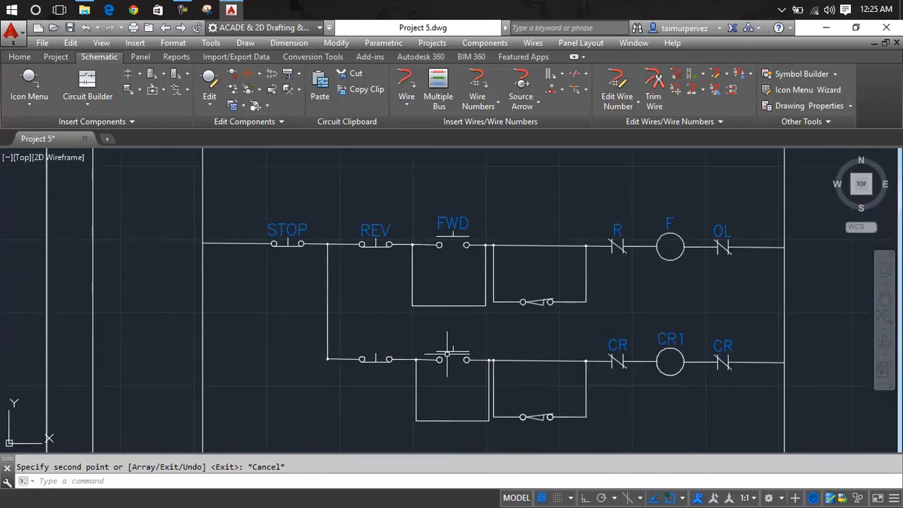
Insert a Relay NO Contact on the horizontal wire of the lower rung's new branch and tag it R
middle_click_drag(498, 303, 748, 258)
scroll(524, 302, "down", 2)
mouse_move(522, 302)
middle_mouse_down()
mouse_move(543, 302)
mouse_move(525, 311)
middle_mouse_up()
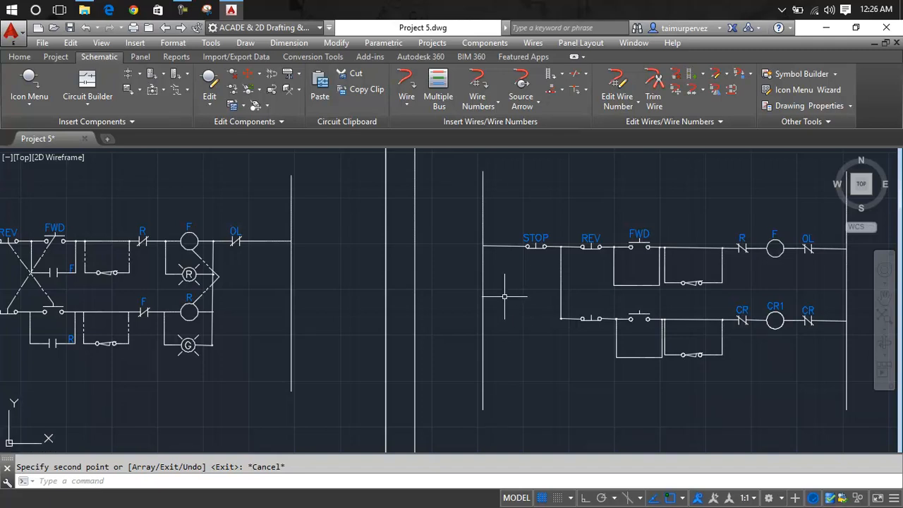
left_click(28, 79)
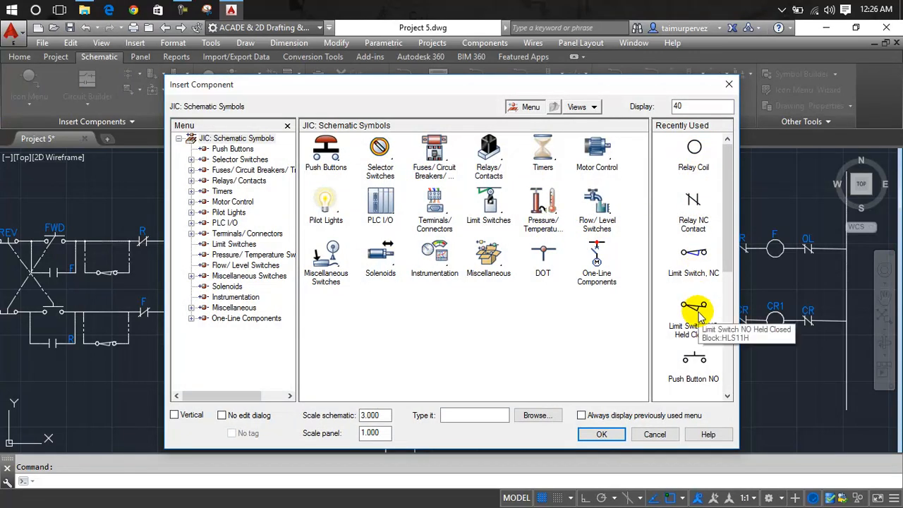
scroll(695, 321, "down", 5)
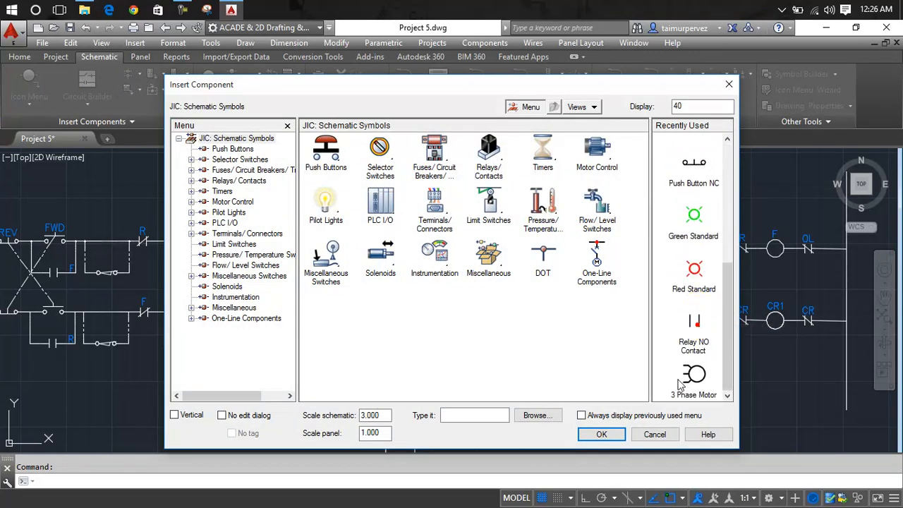
left_click(693, 326)
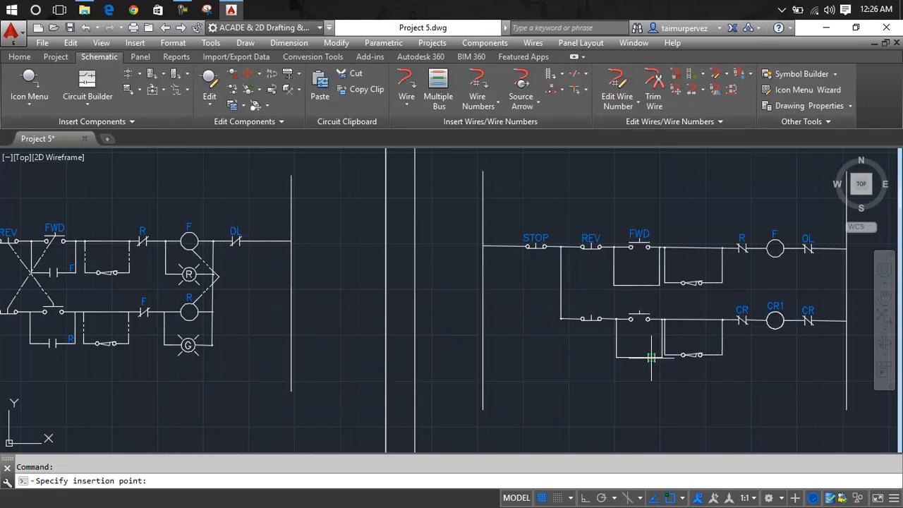
scroll(650, 359, "up", 4)
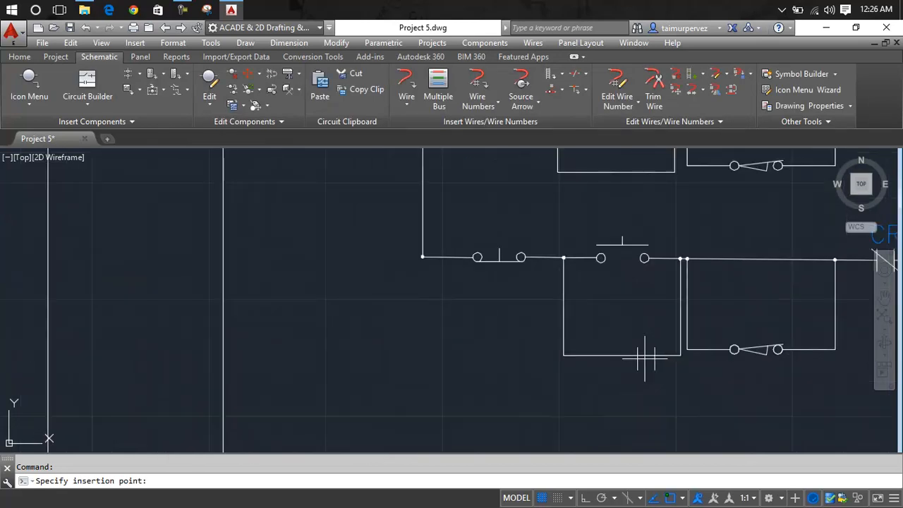
scroll(625, 358, "up", 5)
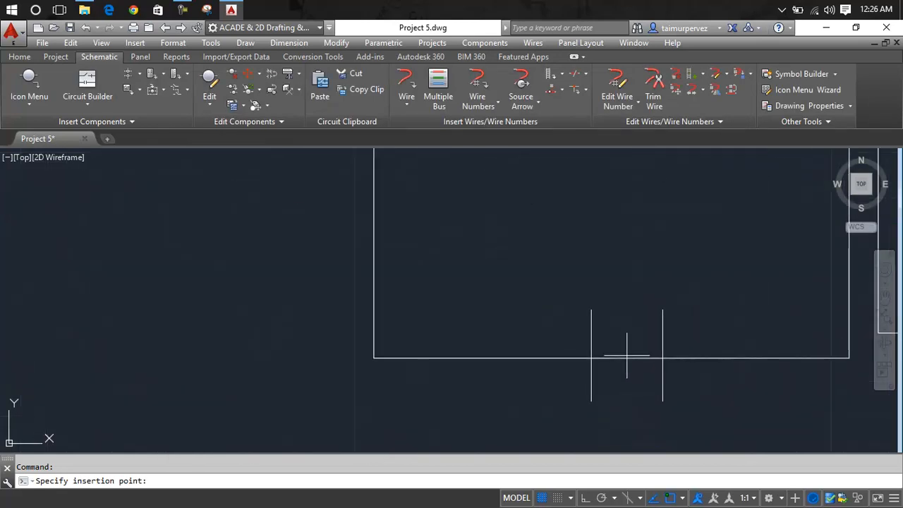
left_click(628, 359)
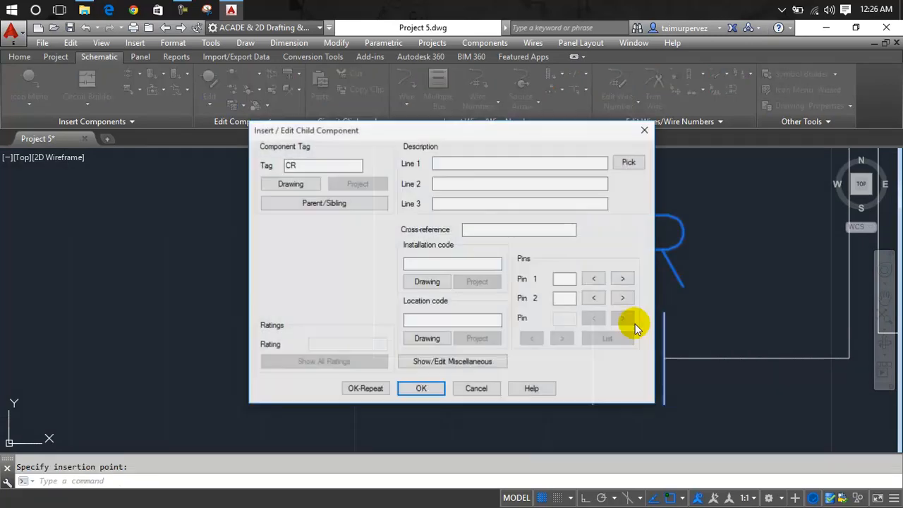
left_click_drag(338, 165, 262, 169)
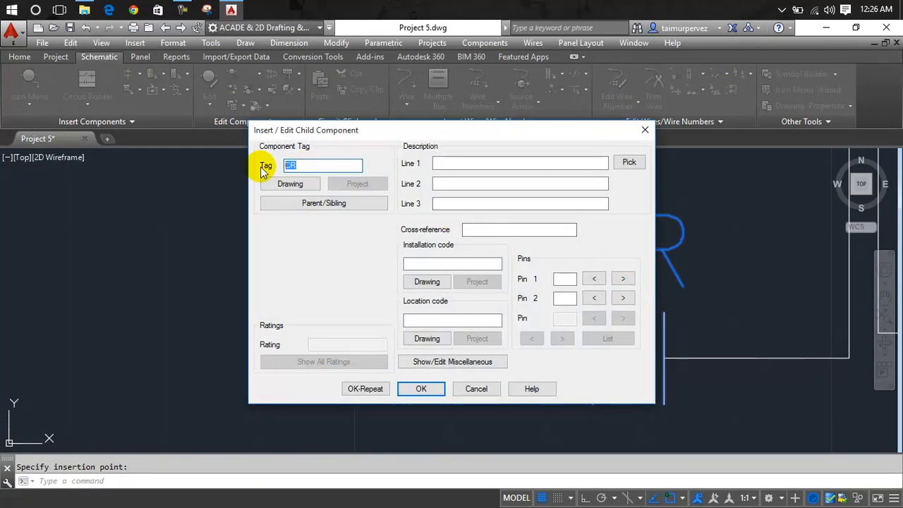
left_click(415, 388)
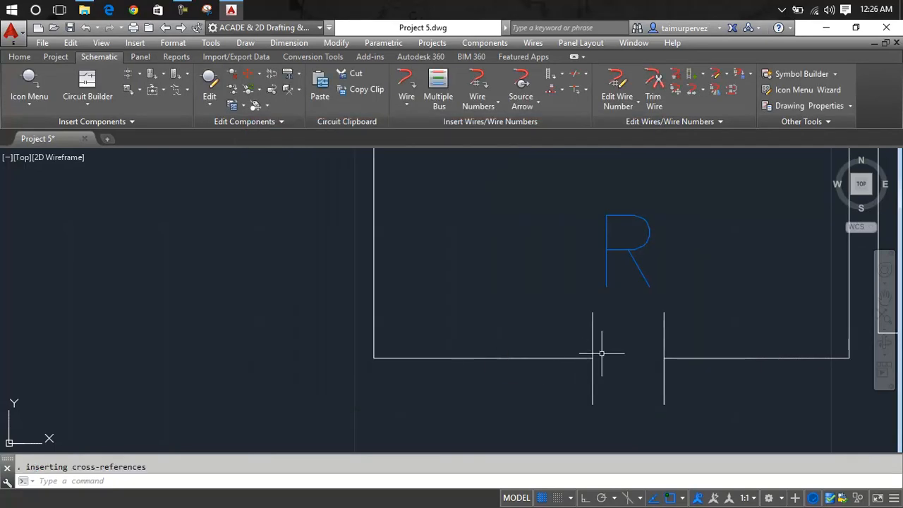
Copy the R relay contact onto the branch wire under the FWD push button and tag the copy F
right_click(664, 324)
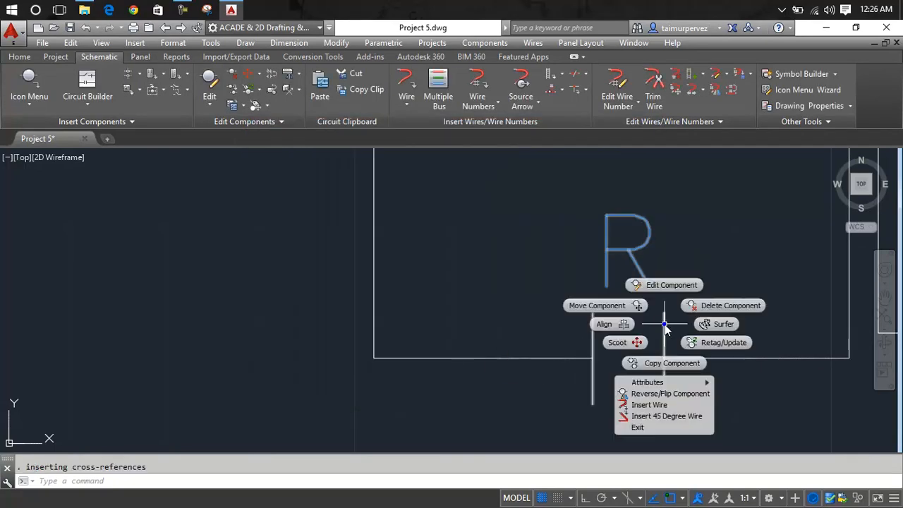
left_click(664, 364)
scroll(655, 258, "down", 3)
scroll(607, 339, "up", 3)
middle_click_drag(616, 336, 611, 381)
scroll(609, 284, "up", 3)
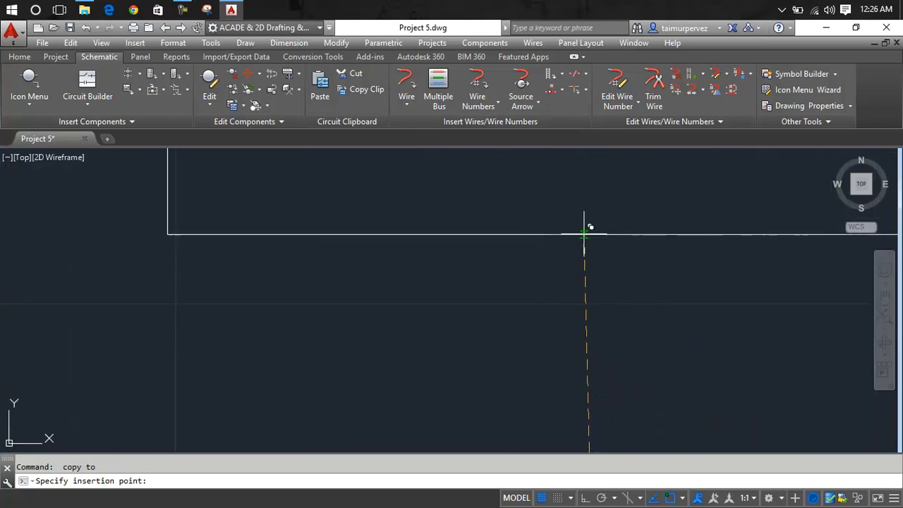
left_click(584, 234)
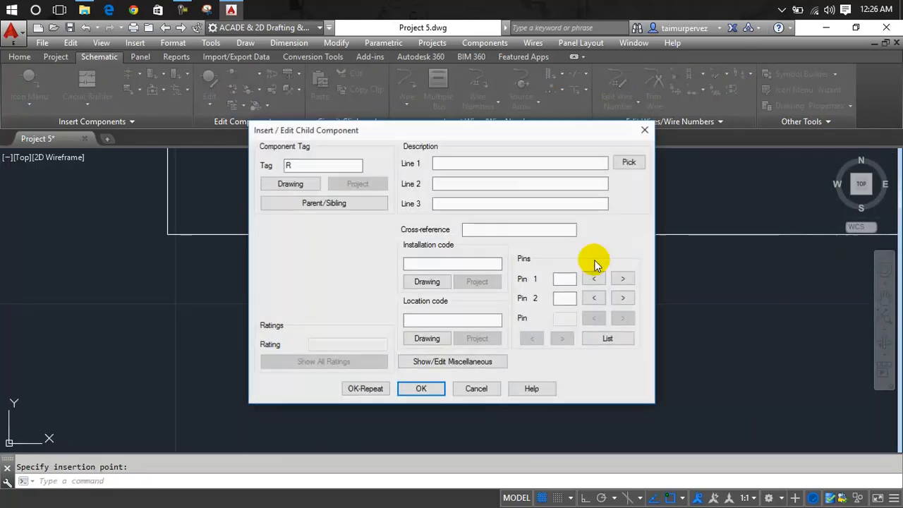
left_click(295, 165)
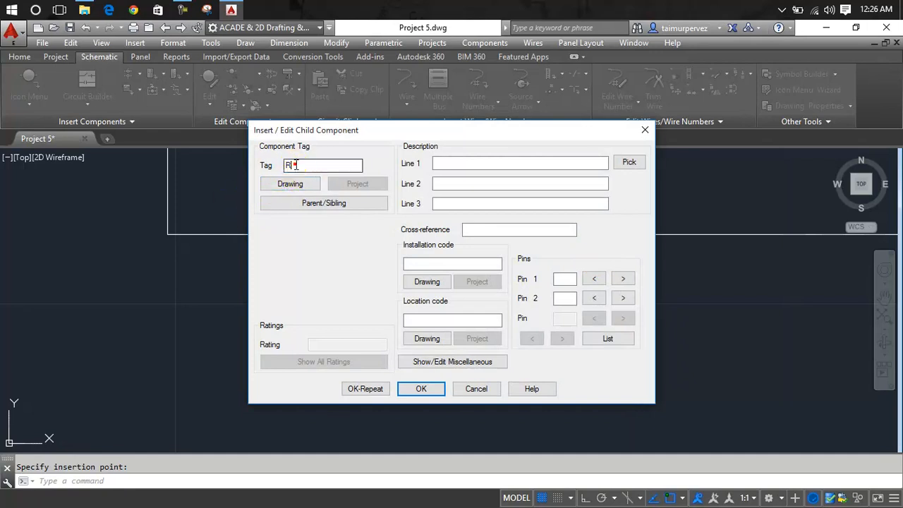
key("BackSpace")
type("F")
left_click(407, 395)
scroll(436, 297, "up", 2)
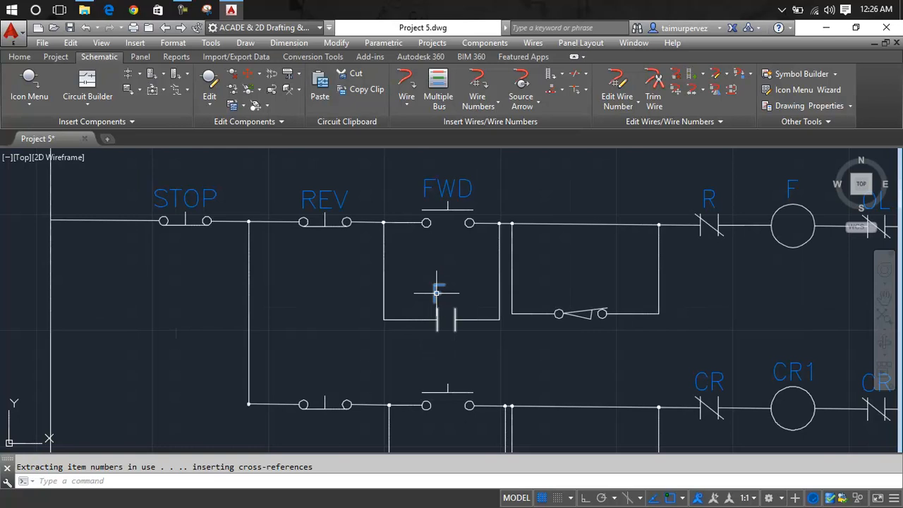
Move the F tag of the relay contact below FWD to the right of the contact, just above its branch wire
right_click(436, 293)
mouse_move(451, 351)
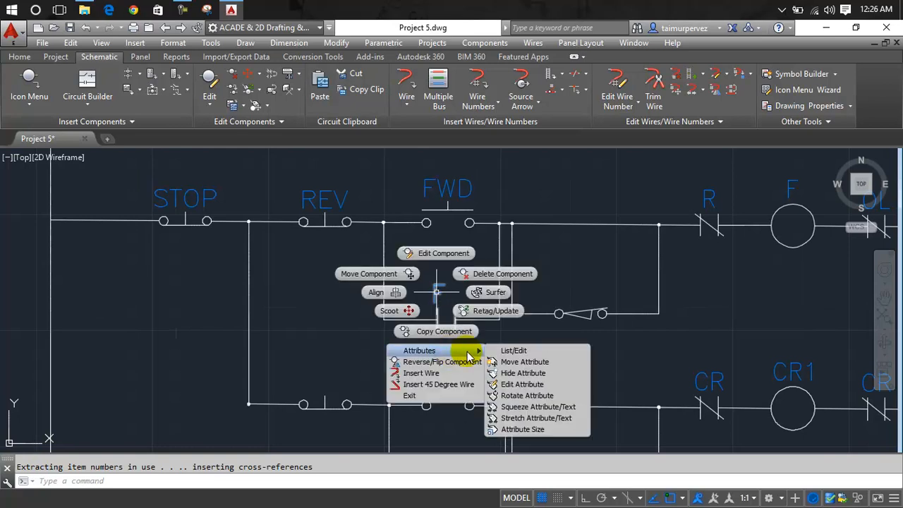
left_click(510, 362)
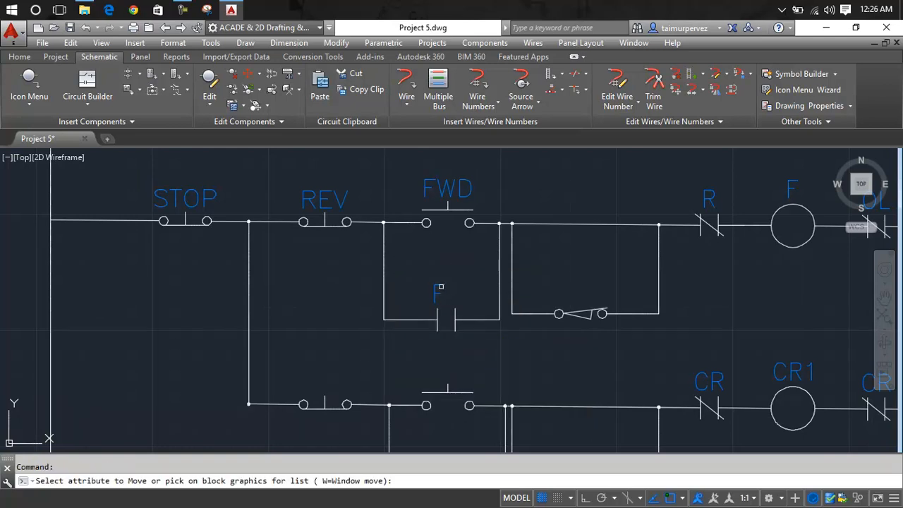
left_click(439, 287)
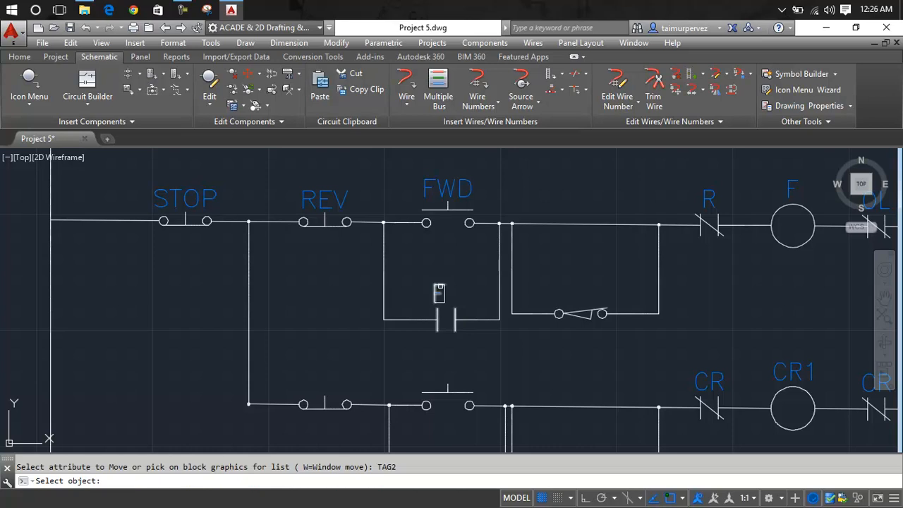
key("Return")
left_click(436, 289)
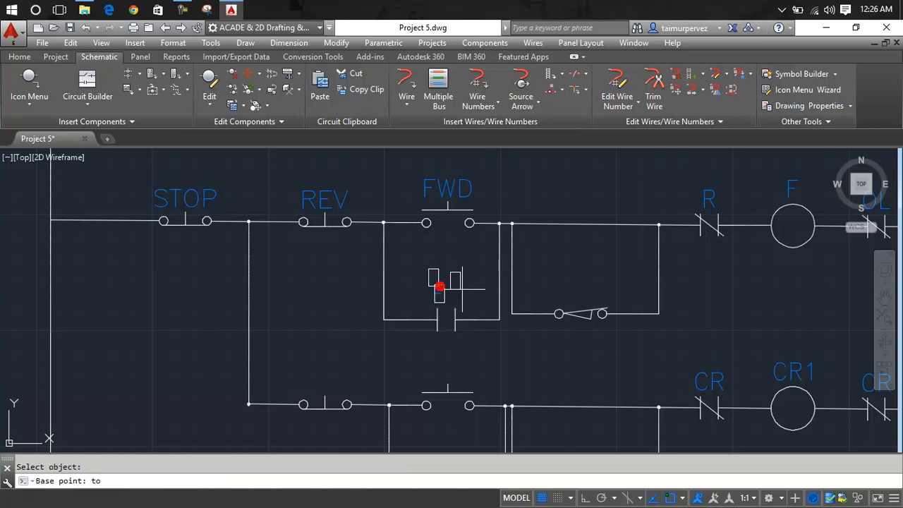
left_click(494, 313)
Move the R tag of the lower rung's relay contact to the right of the contact, just above its branch wire
scroll(501, 353, "down", 2)
middle_click_drag(494, 434, 491, 346)
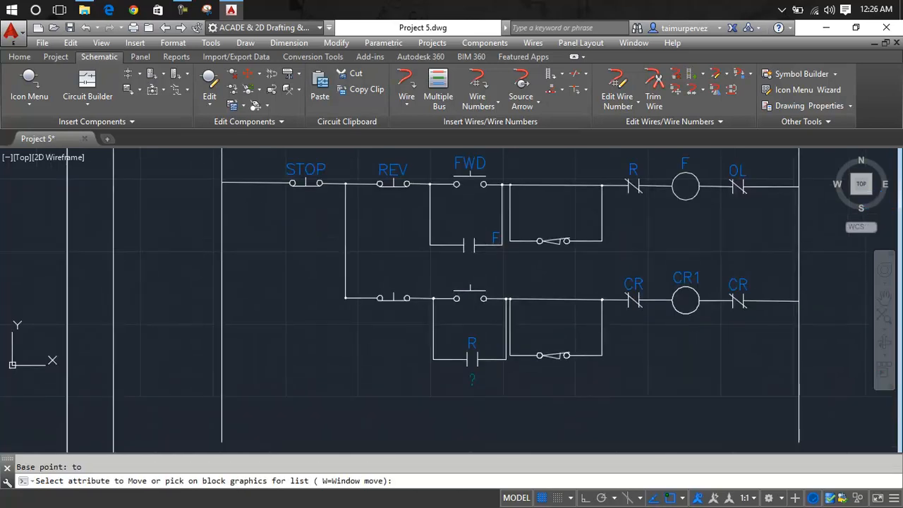
scroll(490, 344, "up", 3)
left_click(457, 336)
key("Return")
left_click(457, 336)
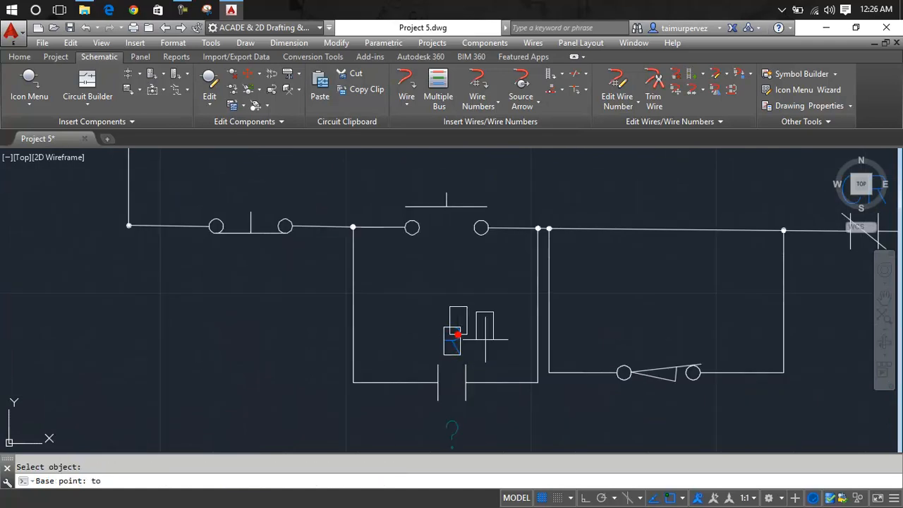
left_click(525, 376)
scroll(515, 334, "down", 2)
middle_click_drag(515, 333, 520, 280)
key("Return")
Hide the "?" attribute below the lower rung's R relay contact
right_click(528, 299)
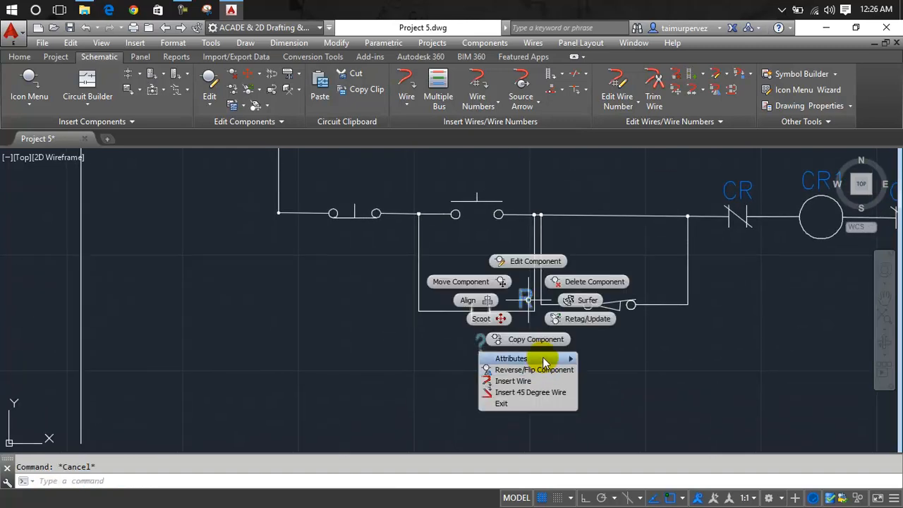
mouse_move(541, 360)
left_click(611, 381)
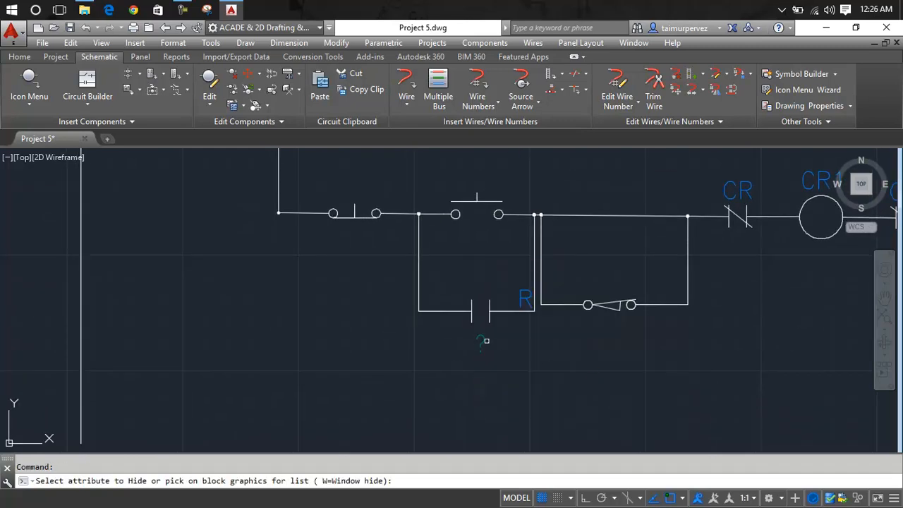
left_click(484, 341)
key("Escape")
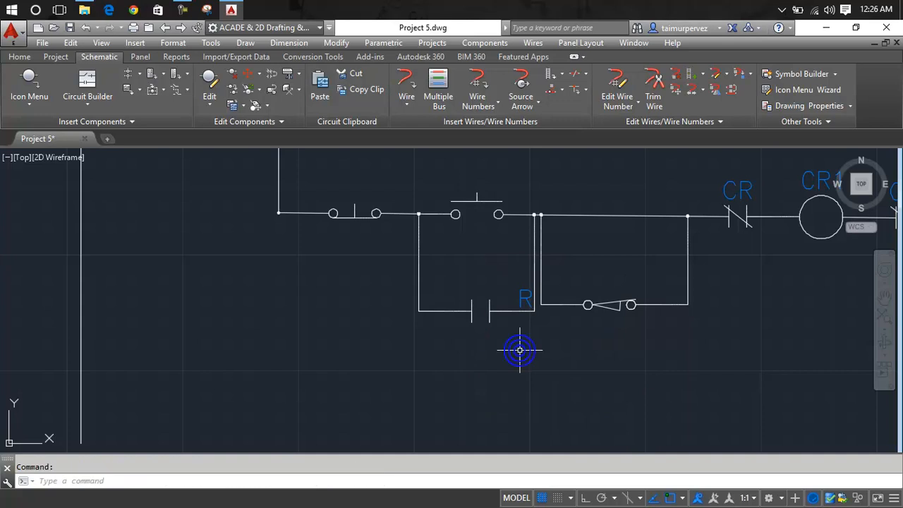
Draw a vertical wire from between coil F and the OL contact down to the lower rung, between coil CR1 and its right CR contact
scroll(520, 351, "down", 4)
middle_click_drag(521, 351, 534, 333)
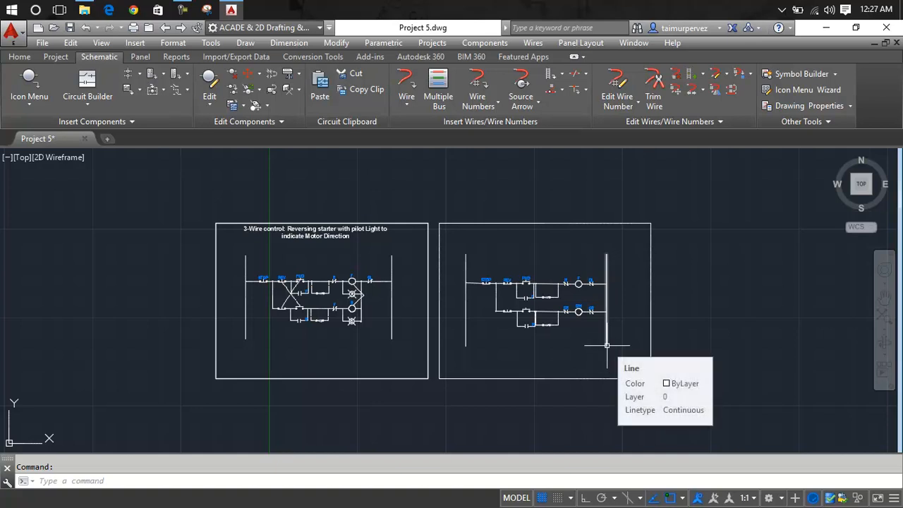
scroll(579, 303, "up", 5)
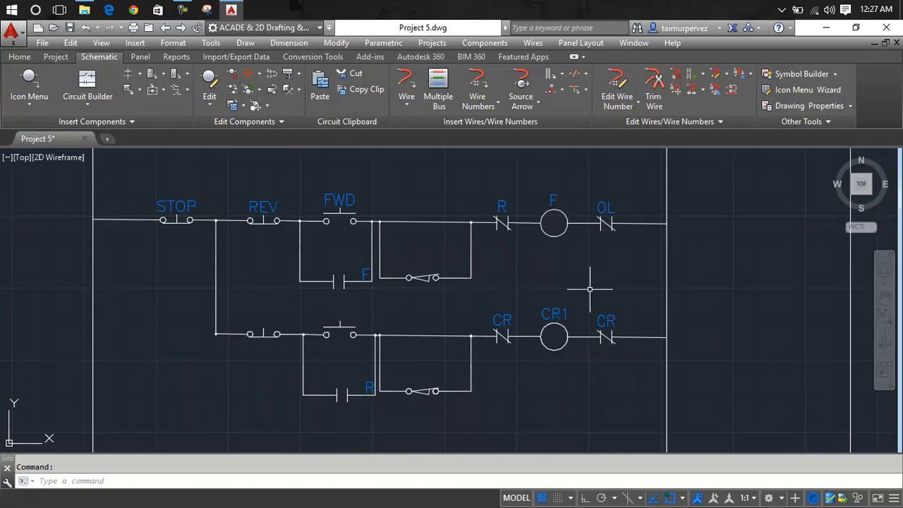
scroll(590, 288, "up", 3)
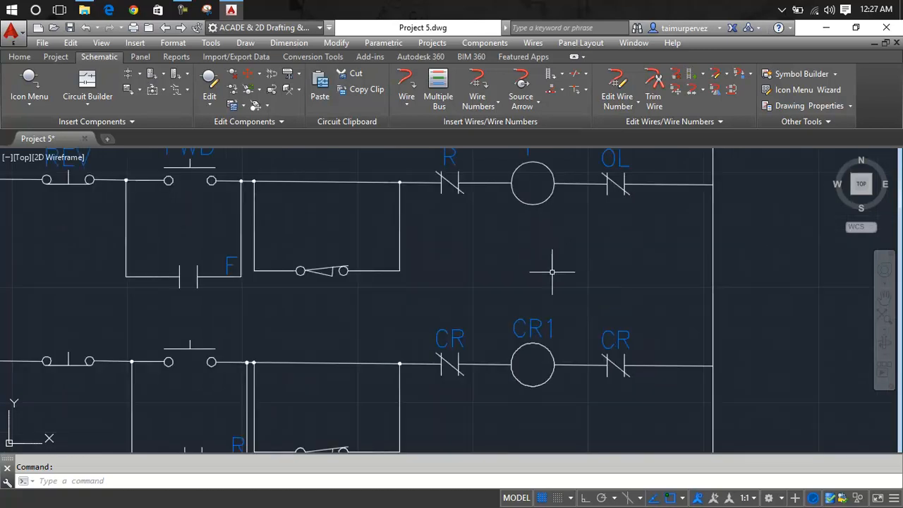
left_click(407, 86)
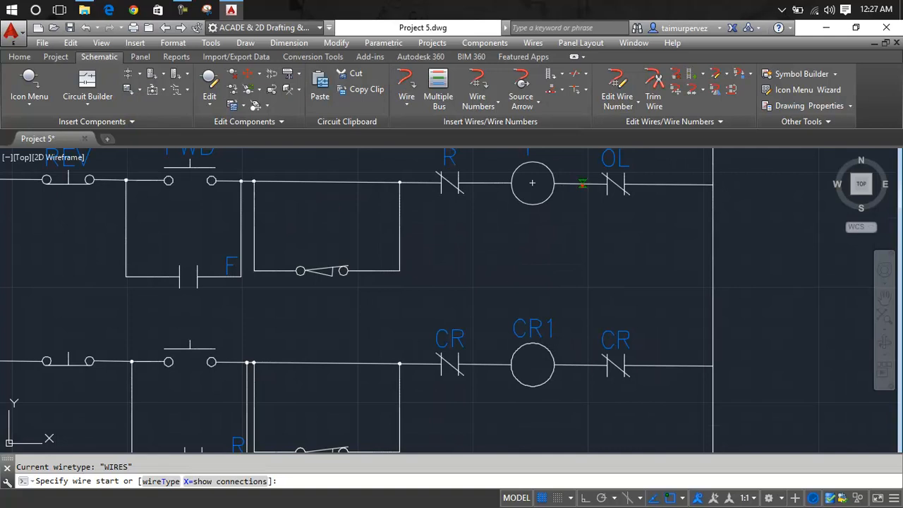
left_click(583, 183)
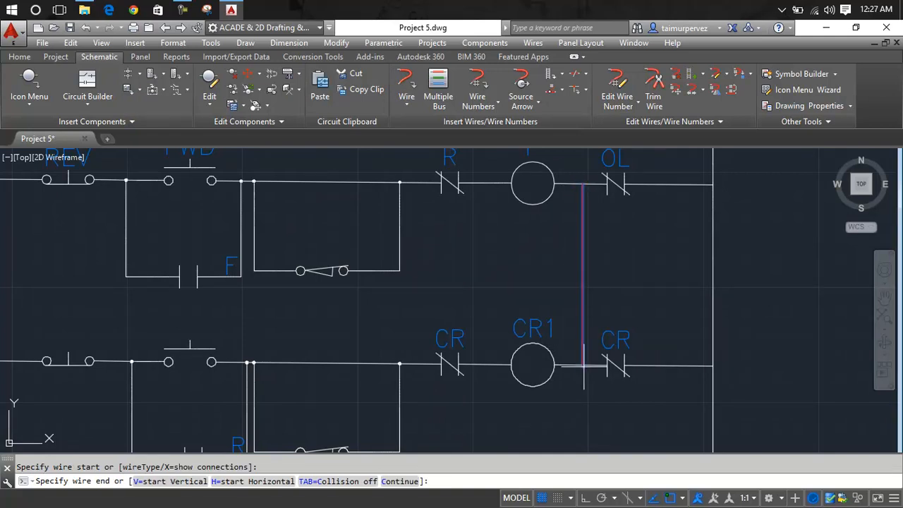
left_click(583, 366)
key("Escape")
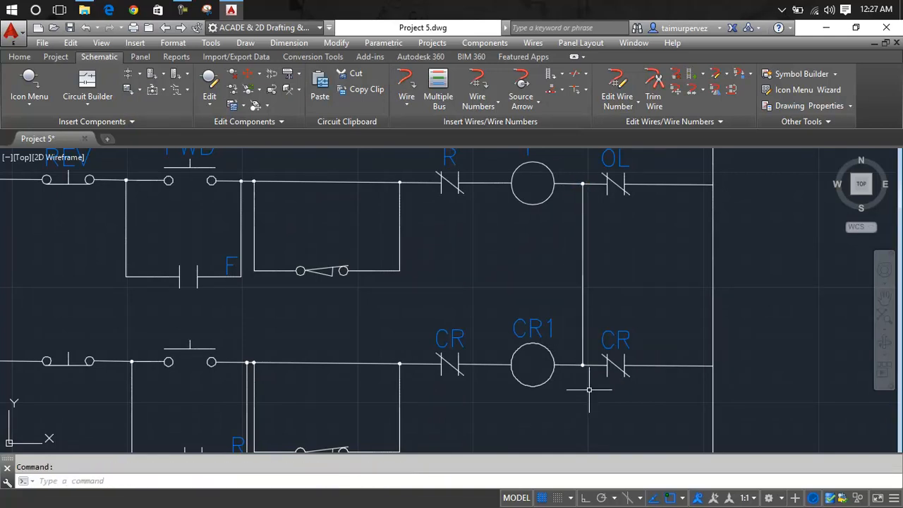
Delete the CR contact to the right of coil CR1 and the wire joining it to the right rail
scroll(590, 391, "down", 2)
scroll(590, 392, "down", 2)
mouse_move(590, 391)
middle_mouse_down()
mouse_move(683, 320)
mouse_move(664, 312)
middle_mouse_up()
scroll(683, 320, "down", 2)
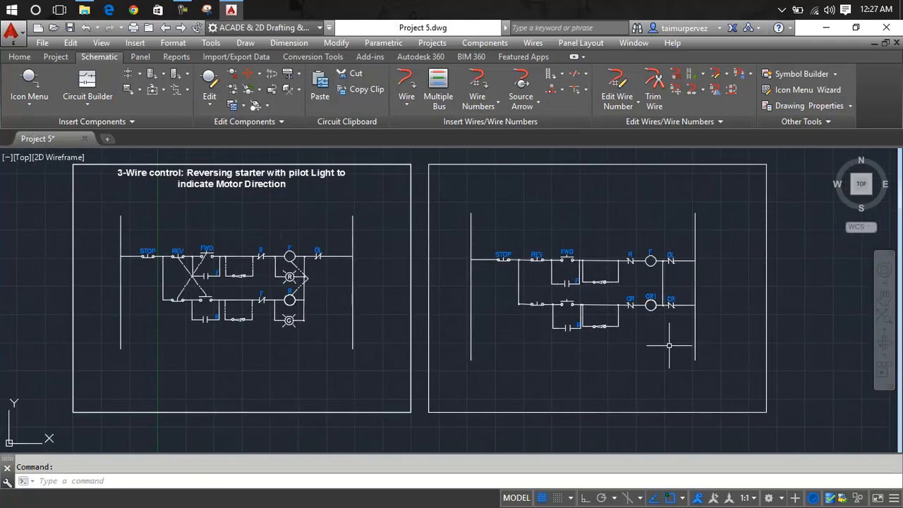
scroll(674, 305, "up", 5)
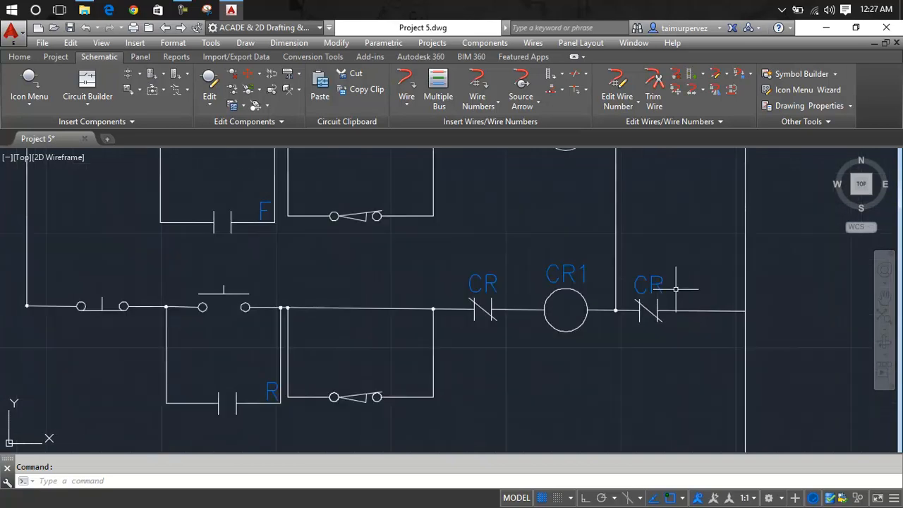
left_click(656, 310)
key("Delete")
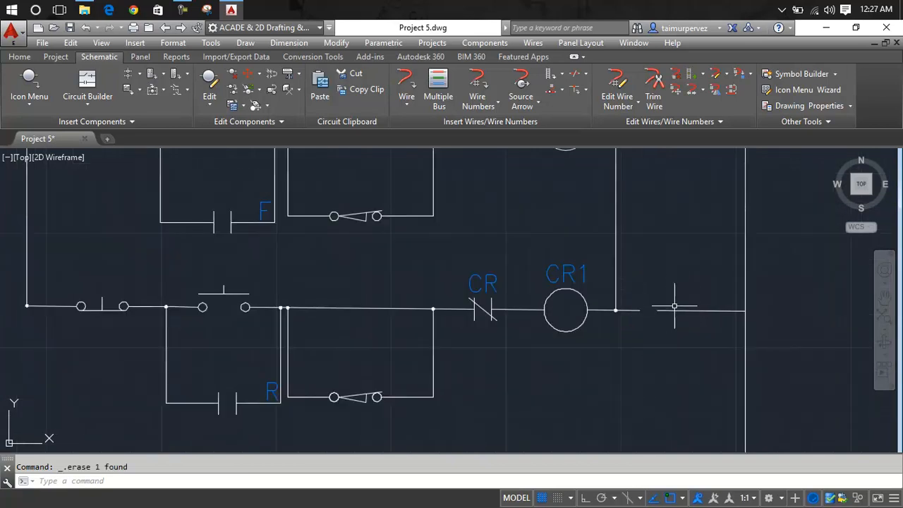
left_click(681, 309)
key("Delete")
key("Return")
left_click(658, 290)
left_click(633, 325)
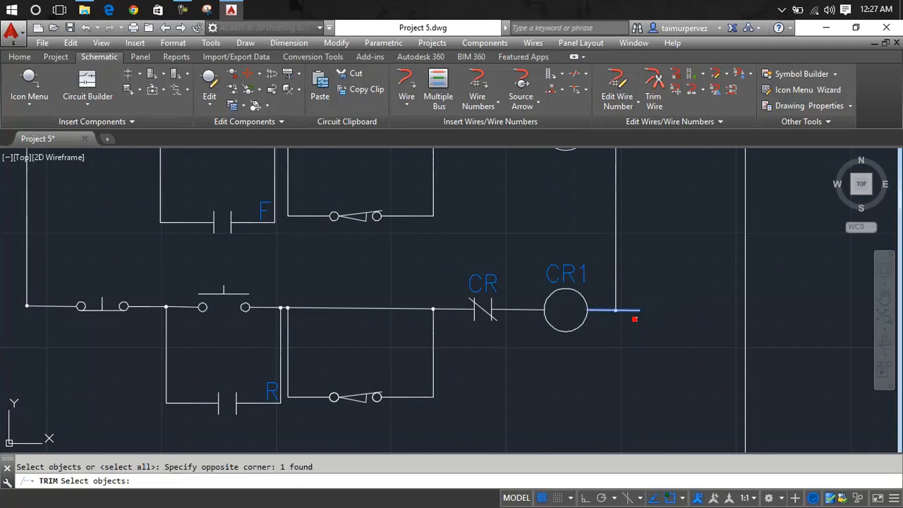
key("Escape")
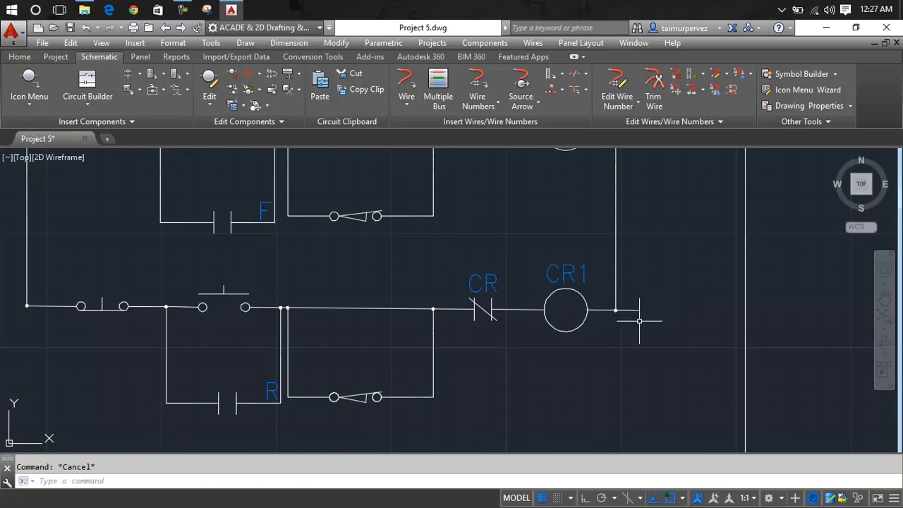
Trim the leftover wire stub on the lower rung back to the vertical wire to the right of coil CR1
type("TR")
key("Return")
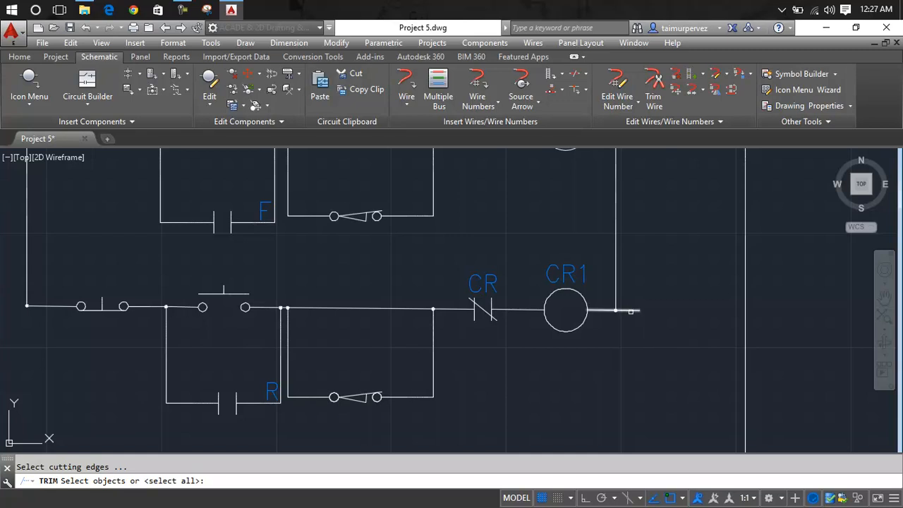
key("Return")
scroll(632, 321, "down", 5)
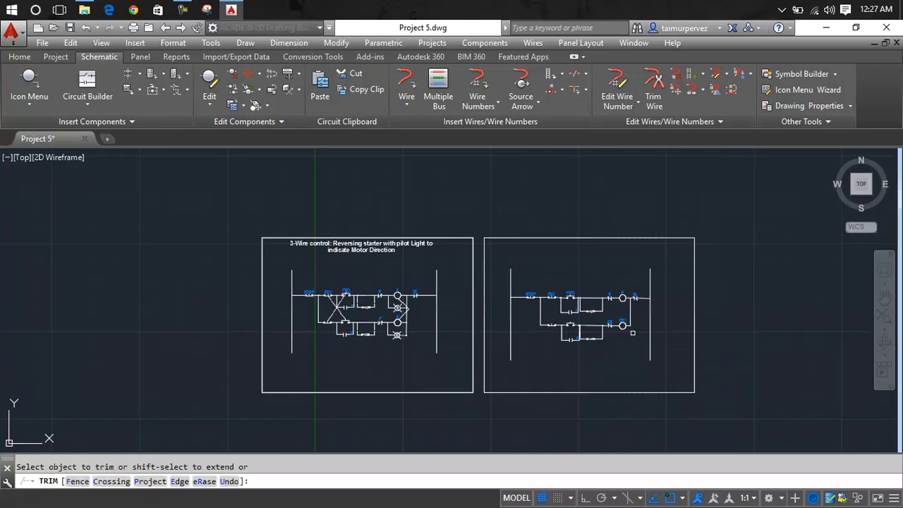
key("Escape")
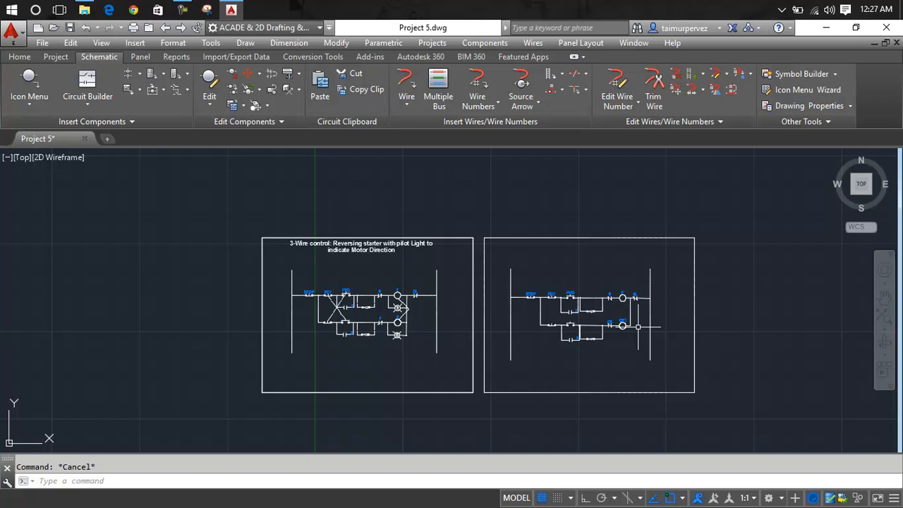
Draw a U-shaped wire branch below coil CR1, from between the CR contact and the coil to the junction at the rung's right end
scroll(638, 327, "up", 8)
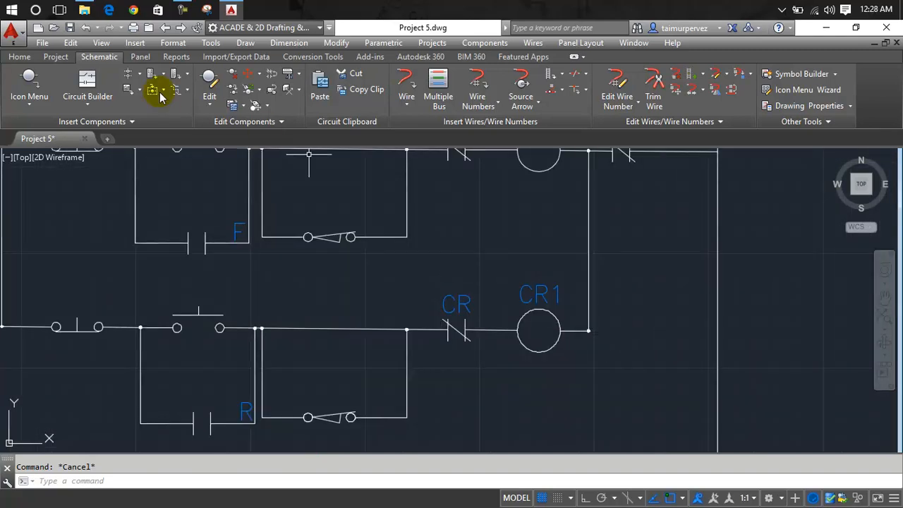
left_click(397, 77)
scroll(452, 296, "down", 5)
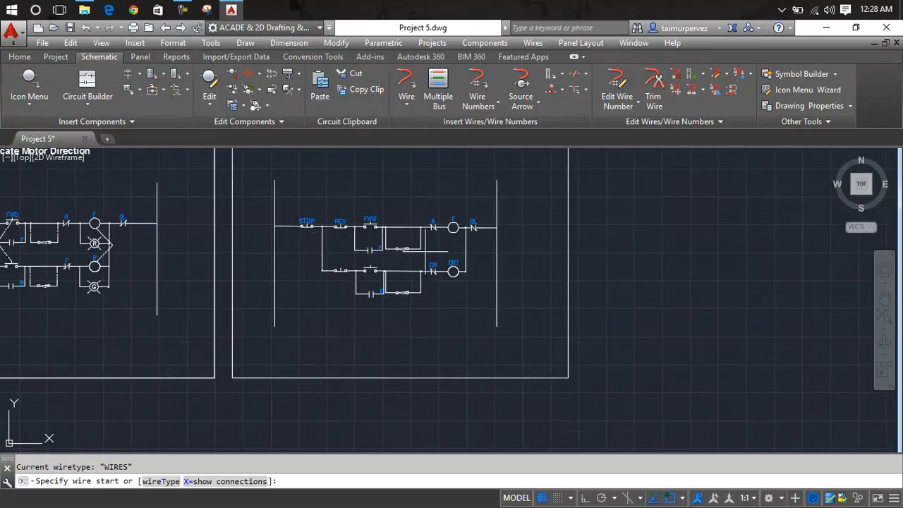
scroll(441, 266, "up", 6)
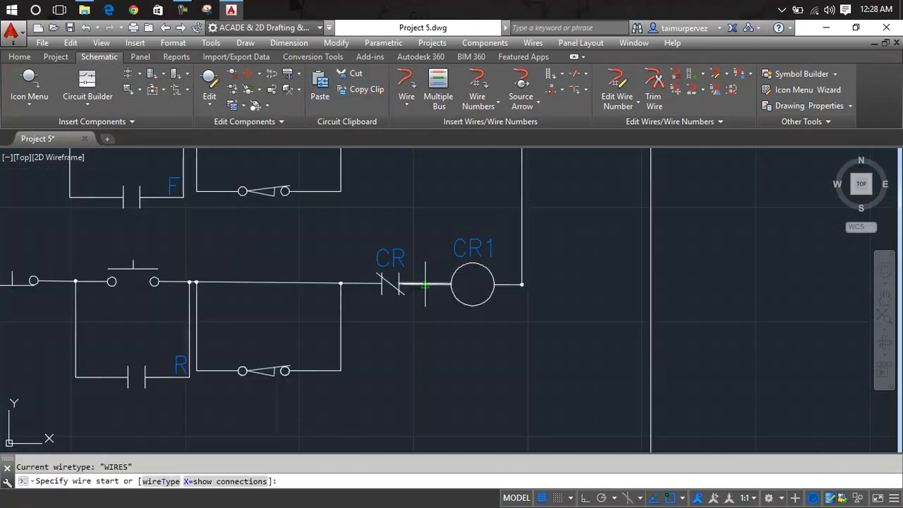
left_click(424, 285)
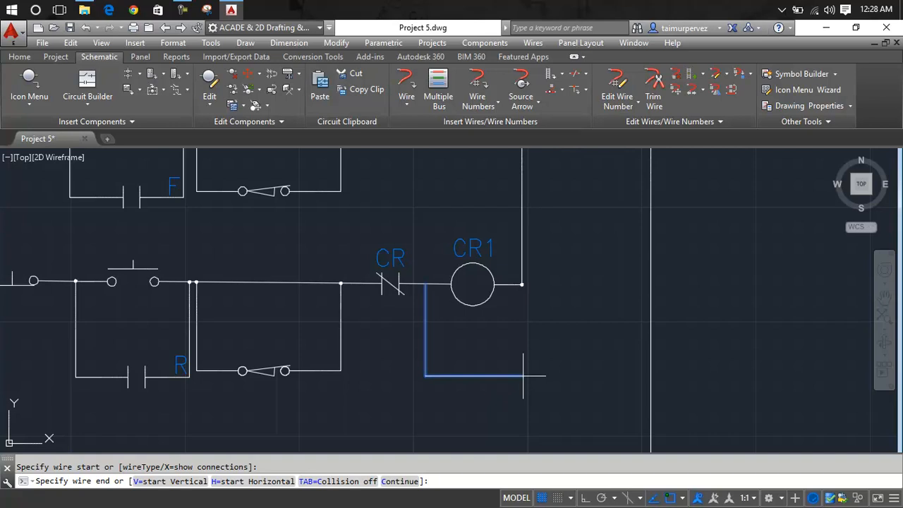
left_click(522, 376)
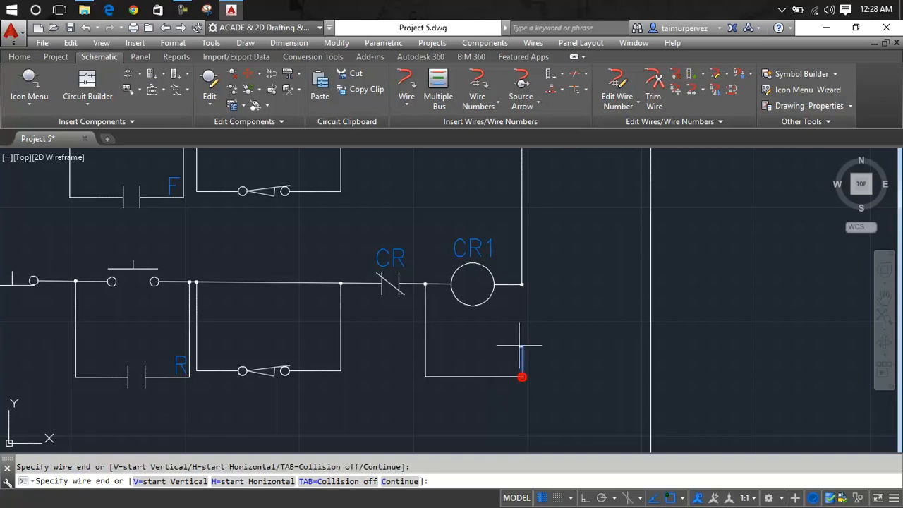
scroll(521, 284, "up", 8)
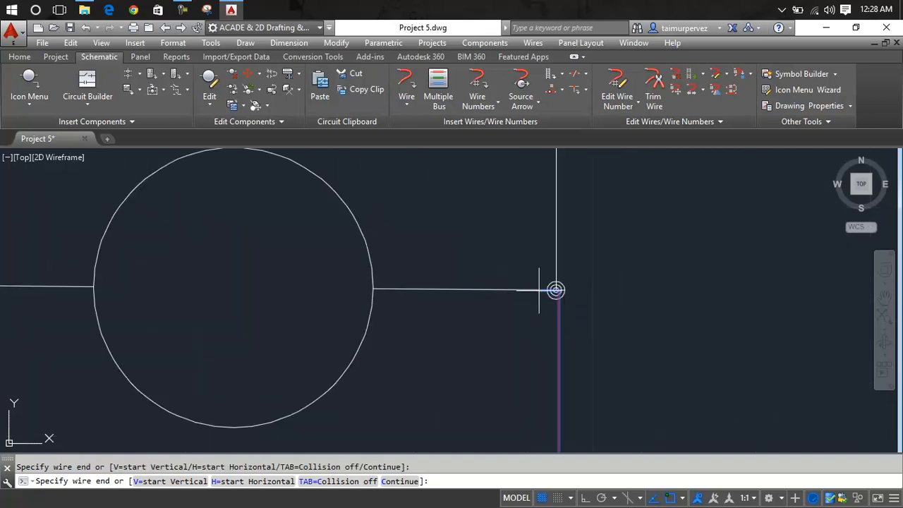
scroll(603, 286, "up", 8)
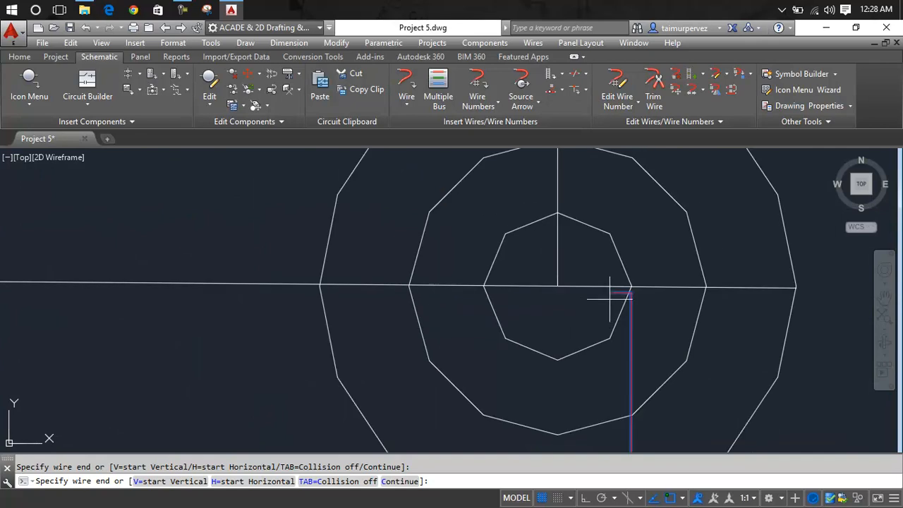
left_click(557, 285)
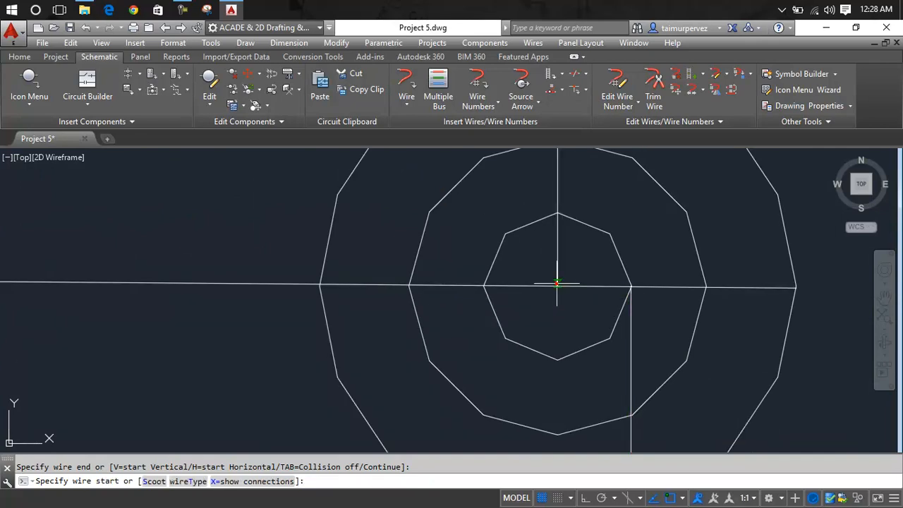
key("Escape")
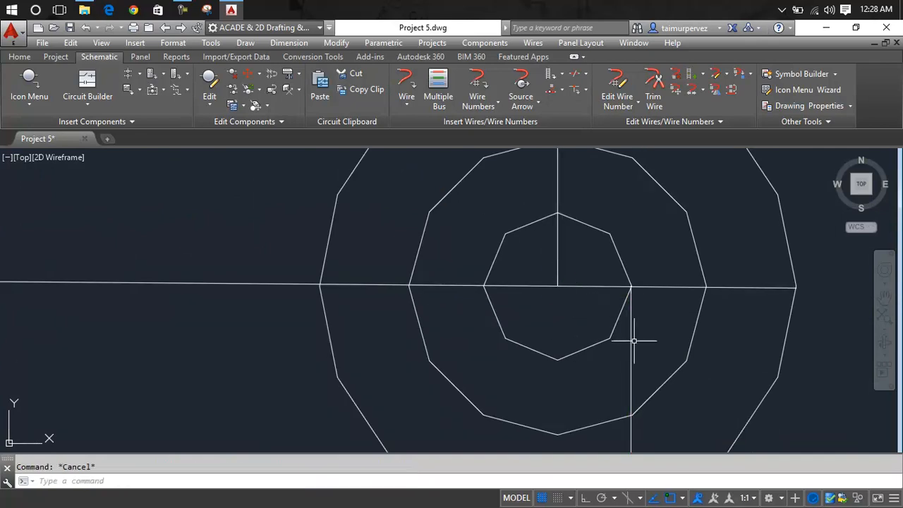
Shift the right vertical wire of the branch below coil CR1 slightly to the left of the junction dot
left_click(631, 339)
scroll(631, 337, "up", 5)
scroll(586, 297, "down", 8)
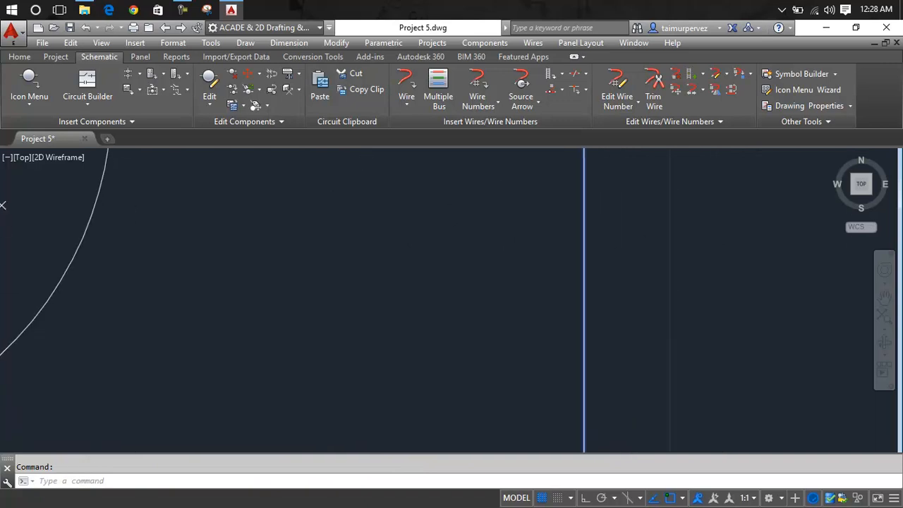
scroll(577, 288, "down", 3)
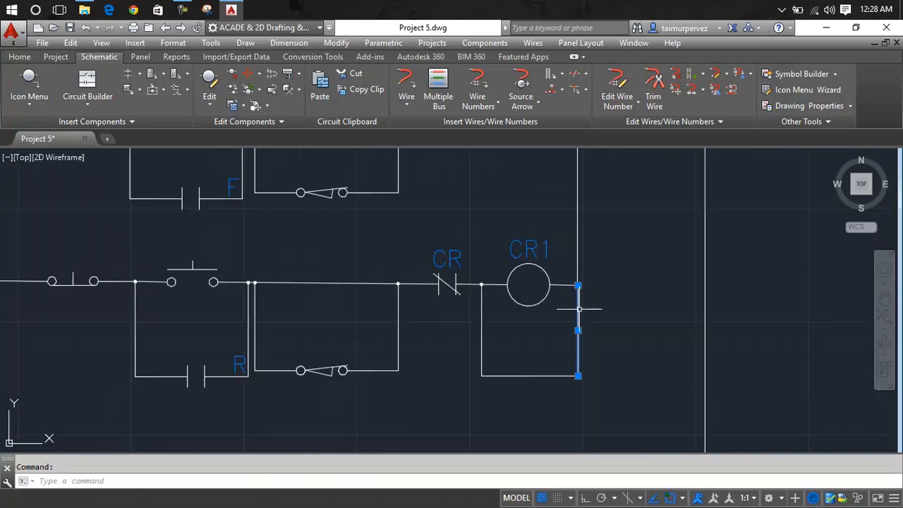
scroll(577, 328, "up", 4)
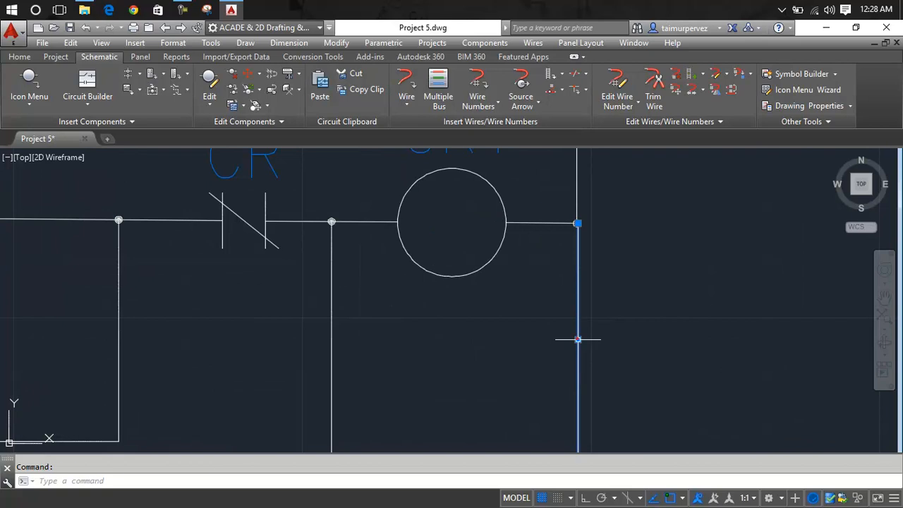
left_click(578, 340)
left_click(569, 340)
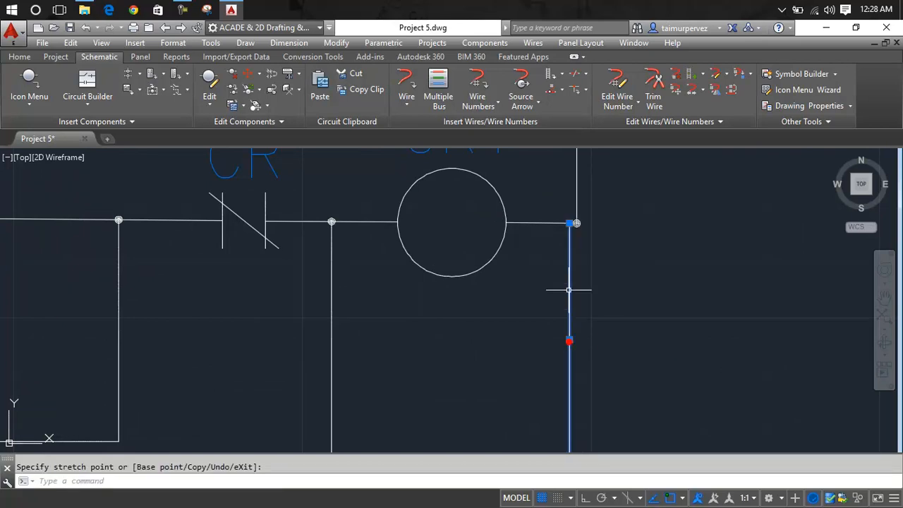
Move that vertical wire by its upper end onto the centre of the junction dot right of coil CR1
key("Return")
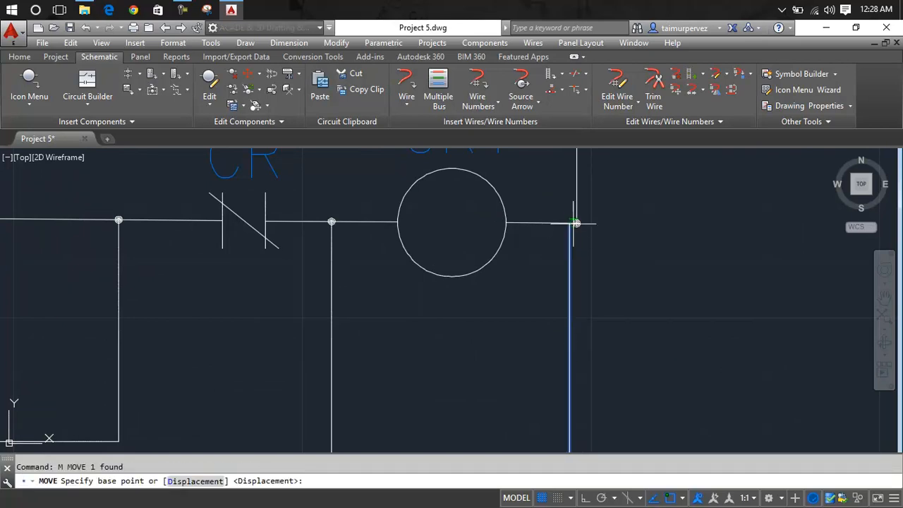
scroll(574, 224, "up", 6)
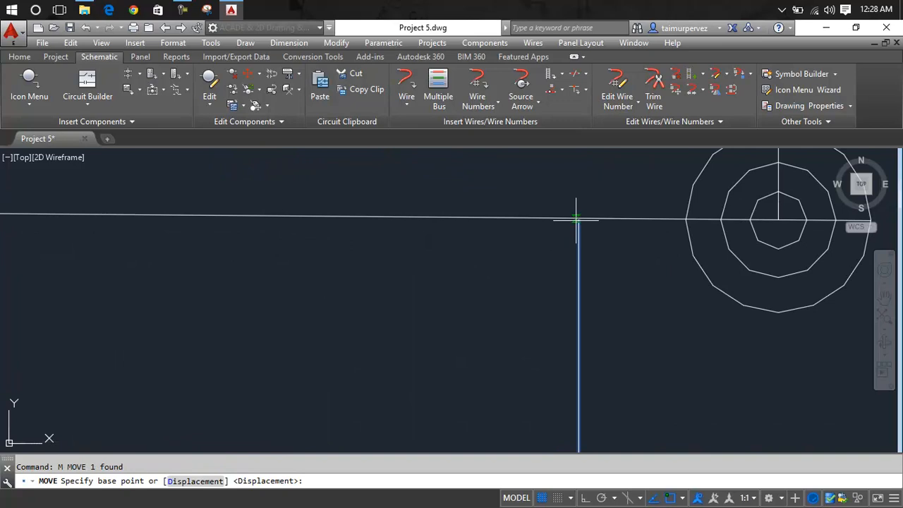
left_click(579, 220)
scroll(776, 208, "up", 5)
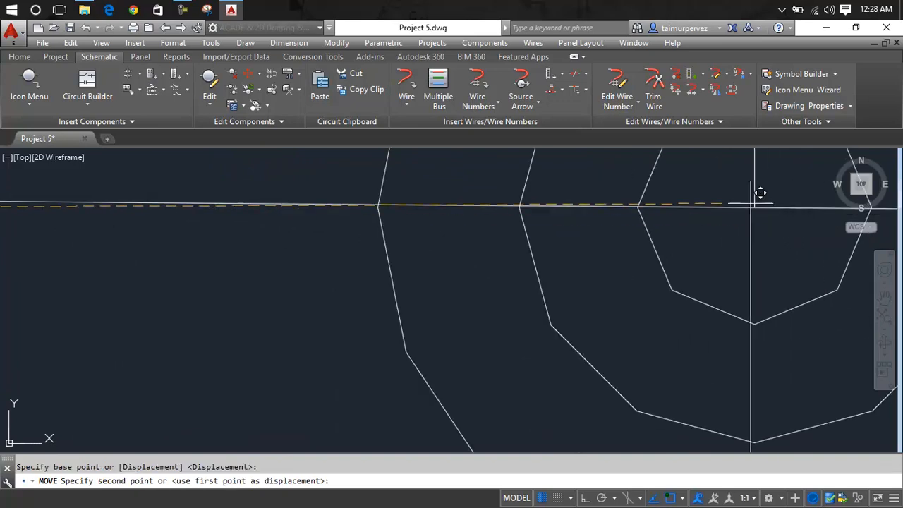
left_click(775, 233)
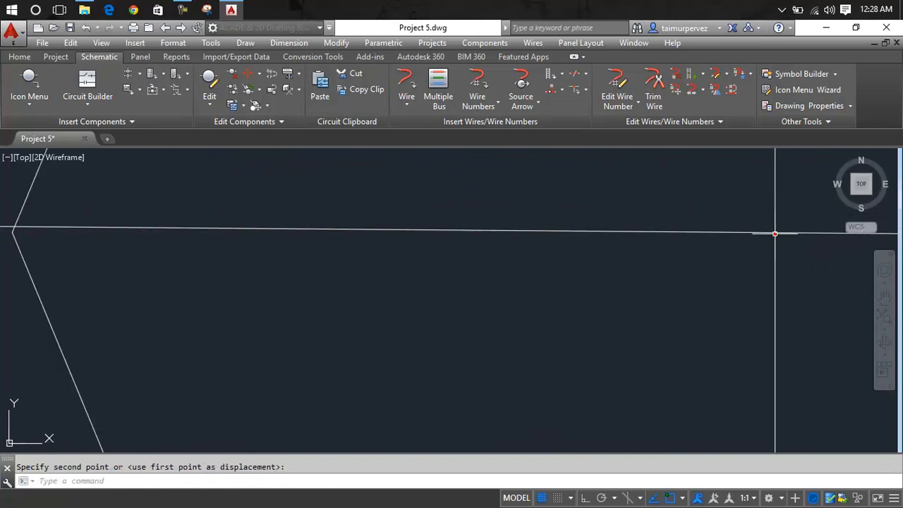
scroll(562, 293, "down", 8)
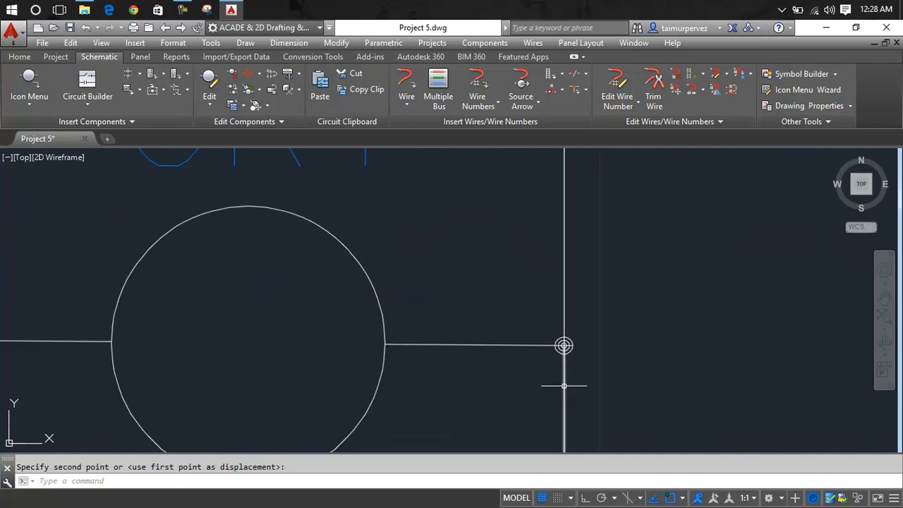
Trim the overhanging end of the branch's bottom wire below coil CR1 back to the right vertical wire
middle_click_drag(556, 239, 556, 190)
scroll(549, 295, "down", 6)
scroll(559, 383, "up", 6)
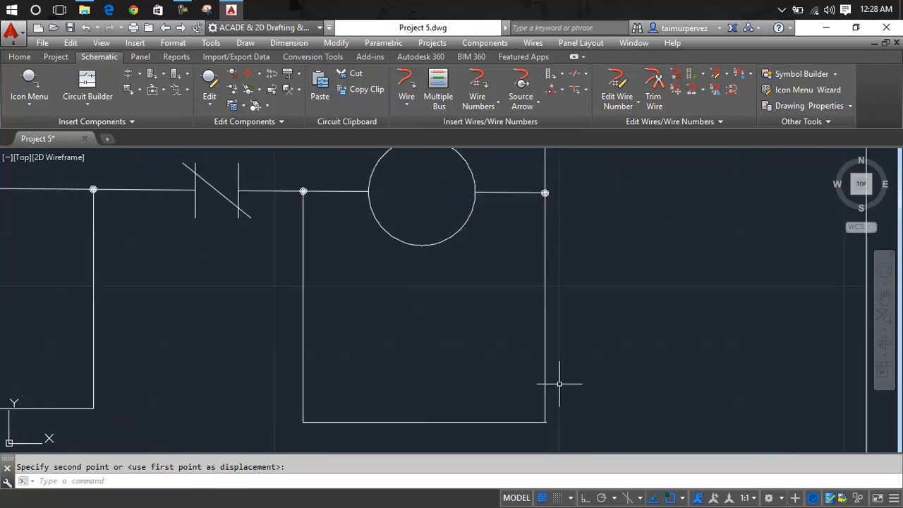
mouse_move(542, 431)
middle_mouse_down()
mouse_move(560, 119)
mouse_move(560, 219)
middle_mouse_up()
key("Escape")
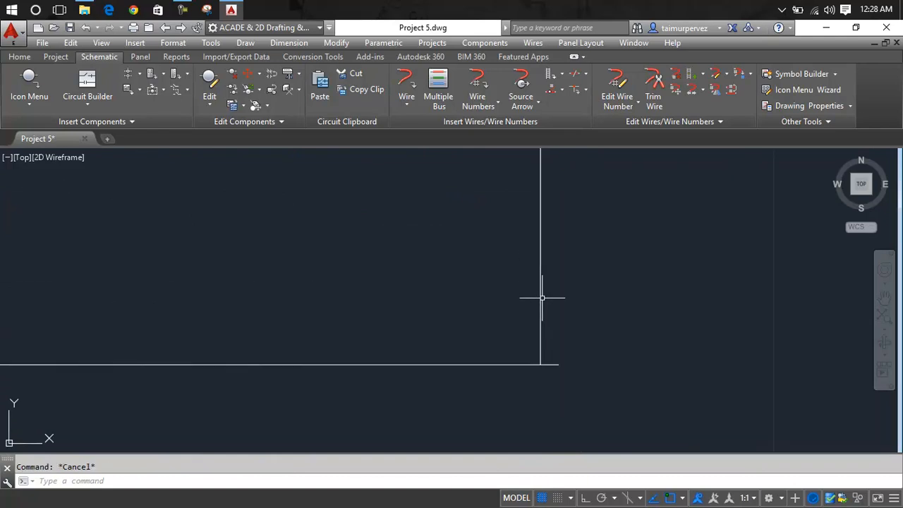
key("Return")
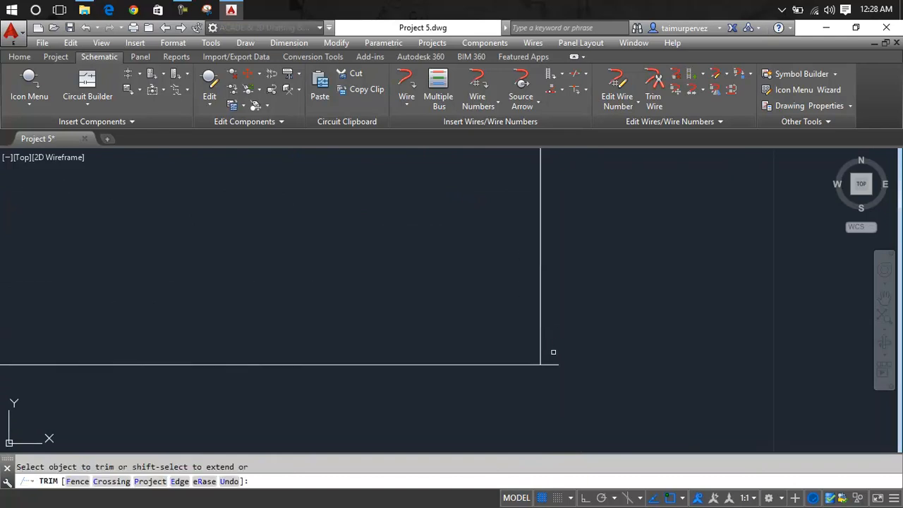
scroll(535, 309, "down", 4)
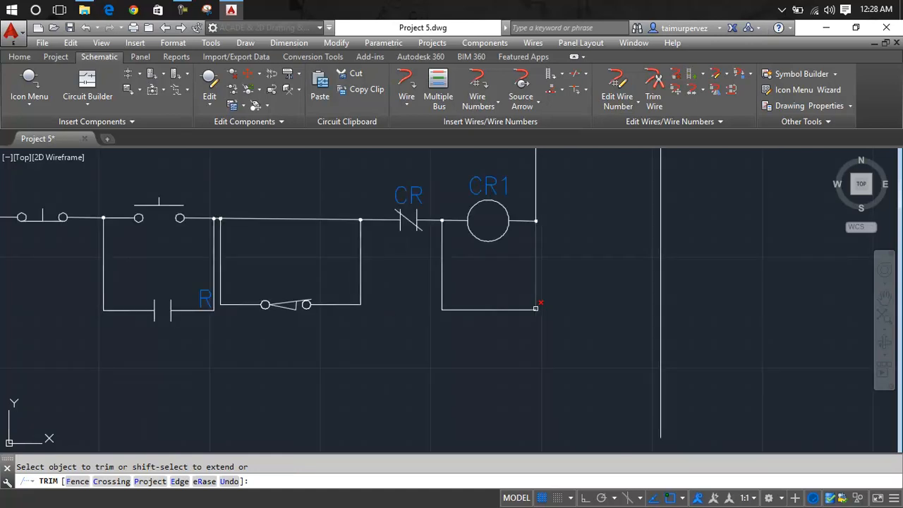
key("Escape")
scroll(618, 300, "down", 3)
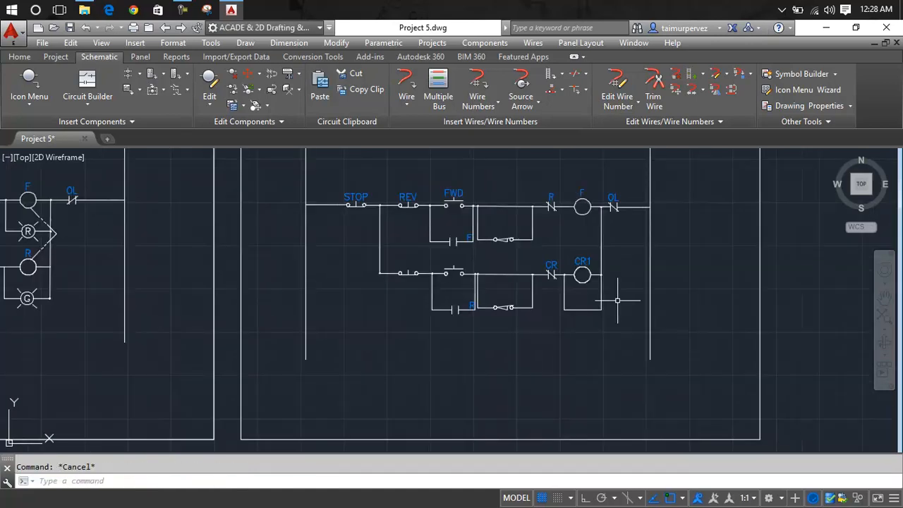
middle_click_drag(617, 300, 579, 324)
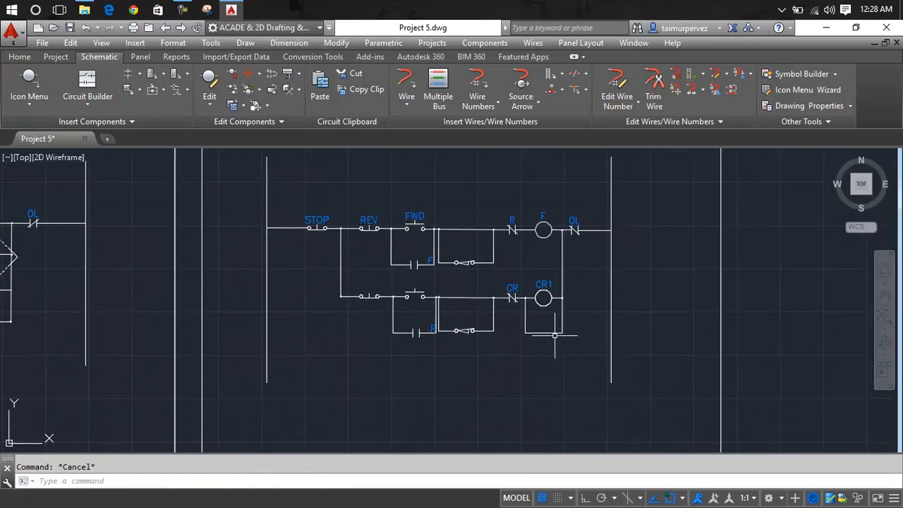
type("m")
key("Return")
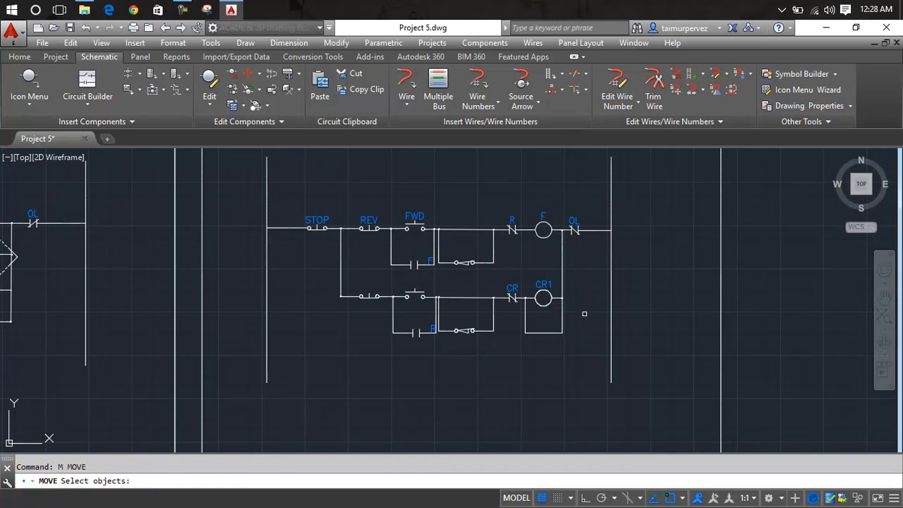
left_click(588, 311)
left_click(520, 352)
key("Escape")
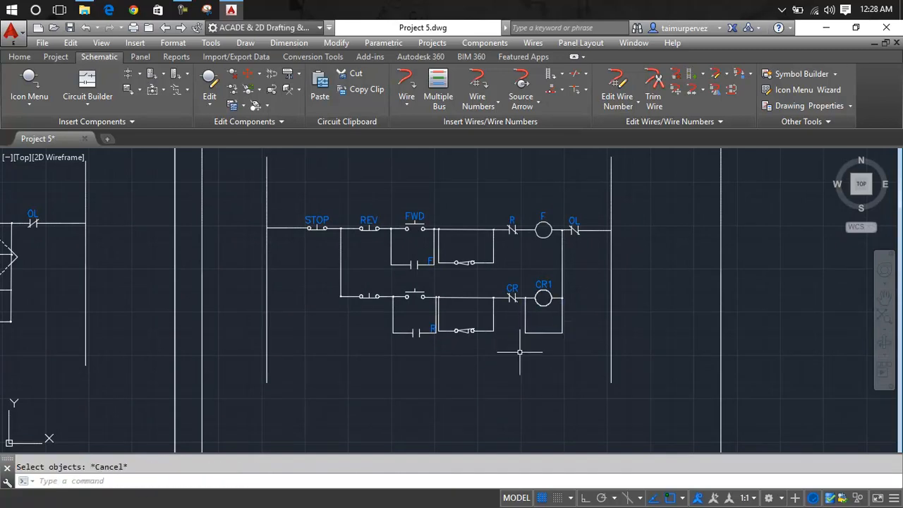
Copy the U-shaped wire branch with its junction dots from below coil CR1 to below coil F, aligned on the junction between coil F and OL
type("cp")
key("Return")
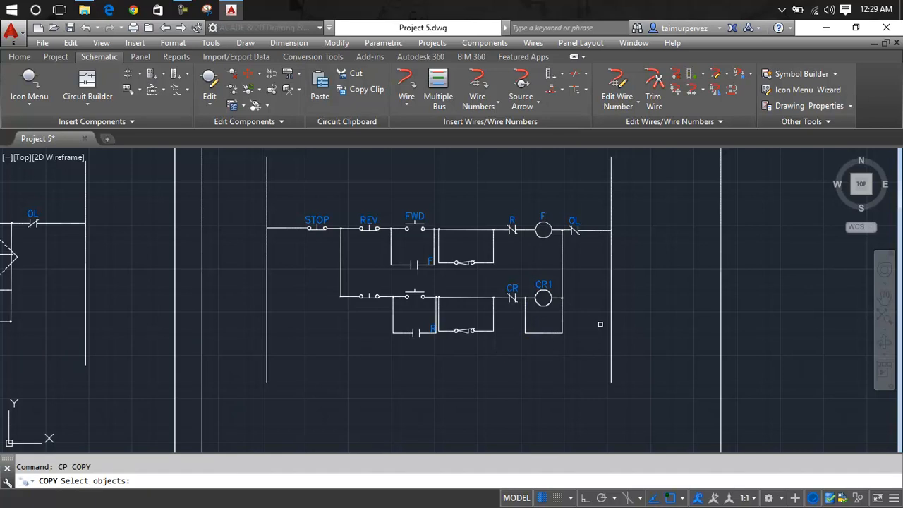
left_click(603, 325)
left_click(519, 345)
scroll(605, 331, "up", 8)
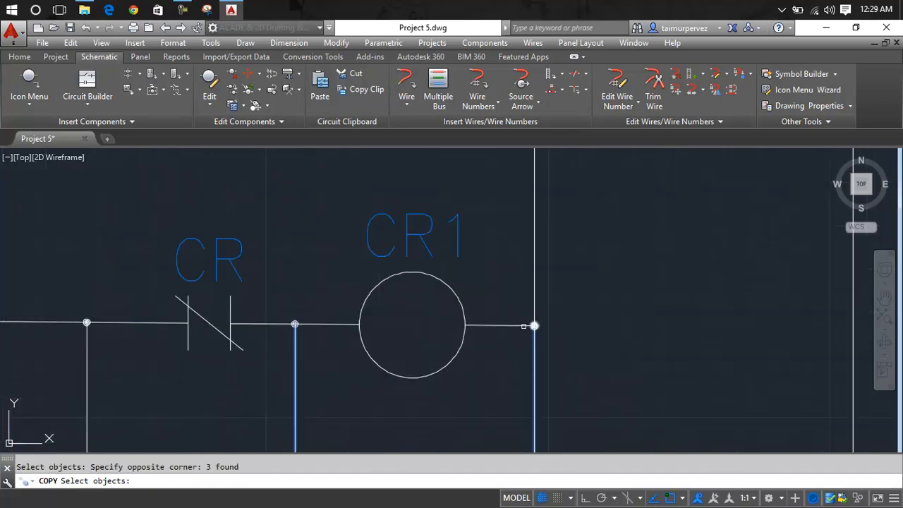
left_click(594, 312)
scroll(558, 313, "down", 6)
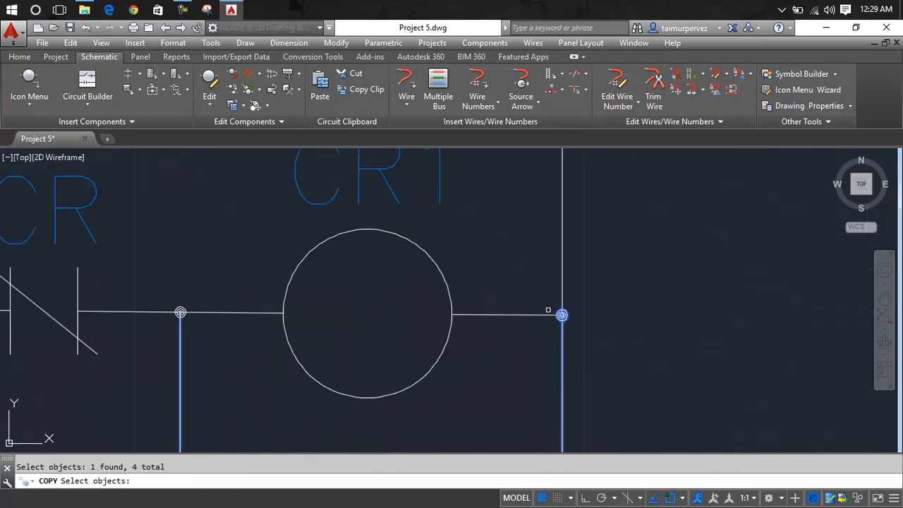
scroll(406, 309, "up", 6)
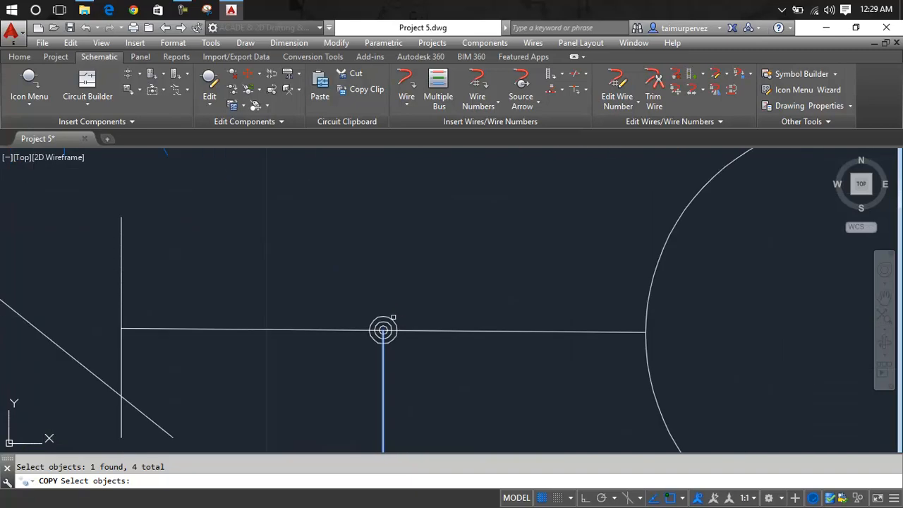
key("Return")
scroll(424, 306, "down", 6)
scroll(443, 336, "up", 3)
middle_click_drag(443, 336, 381, 412)
scroll(388, 407, "down", 2)
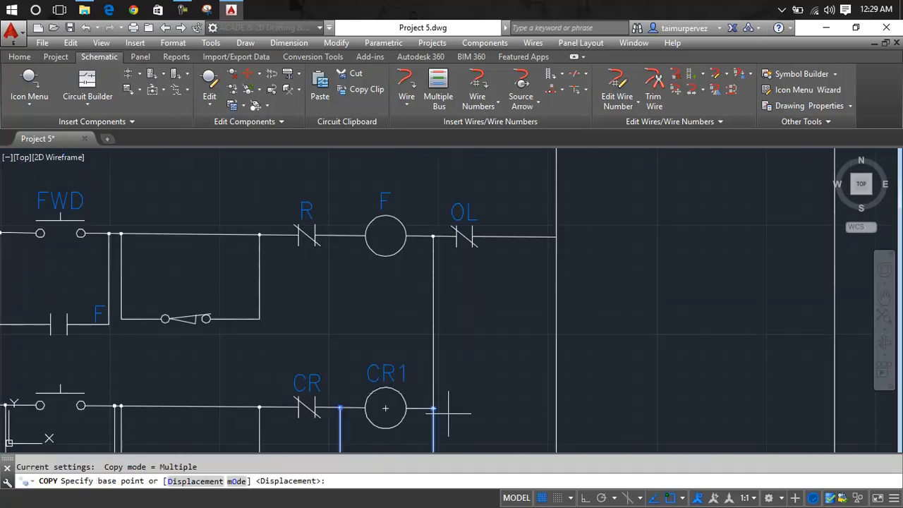
scroll(432, 408, "up", 8)
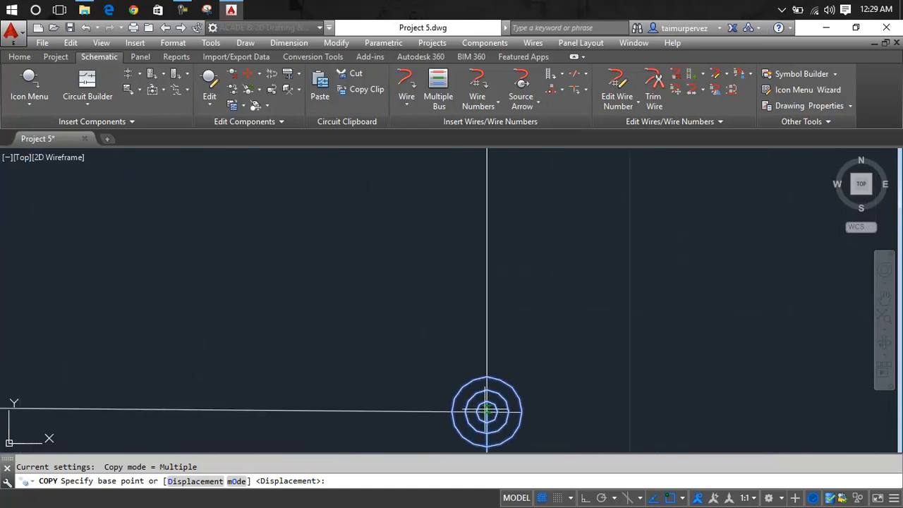
scroll(487, 411, "up", 6)
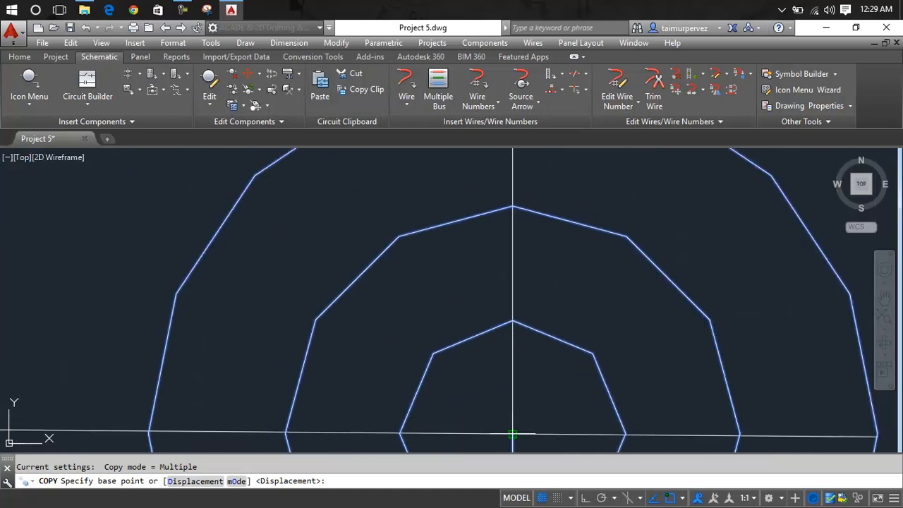
left_click(512, 434)
scroll(494, 303, "down", 5)
scroll(495, 300, "up", 8)
scroll(501, 333, "down", 5)
scroll(503, 353, "up", 4)
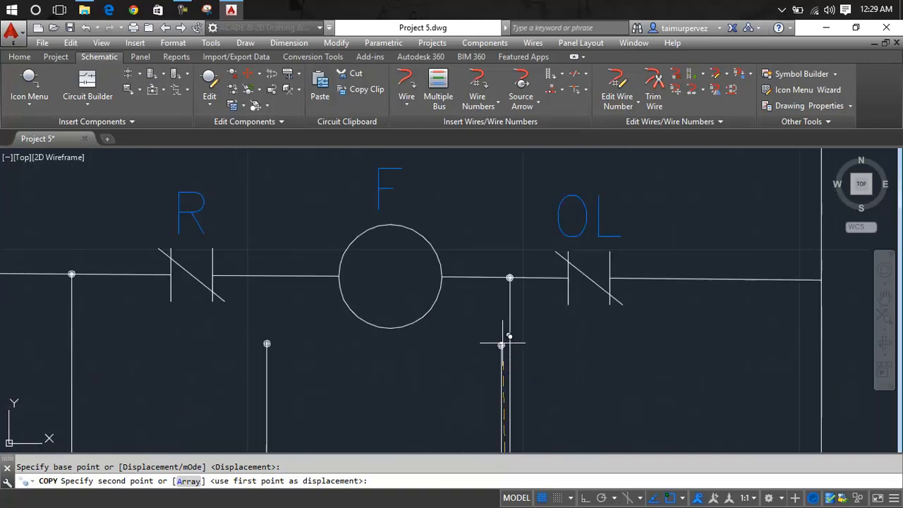
scroll(510, 278, "up", 4)
scroll(515, 240, "up", 3)
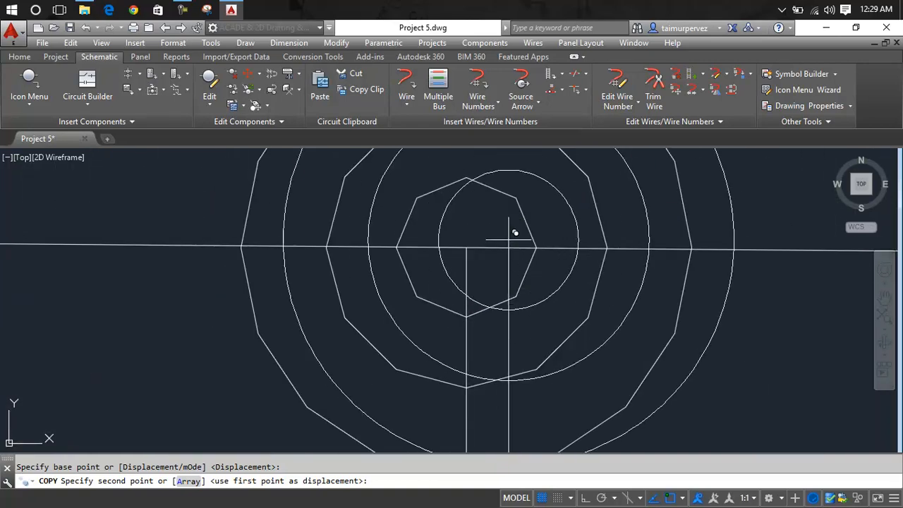
left_click(468, 247)
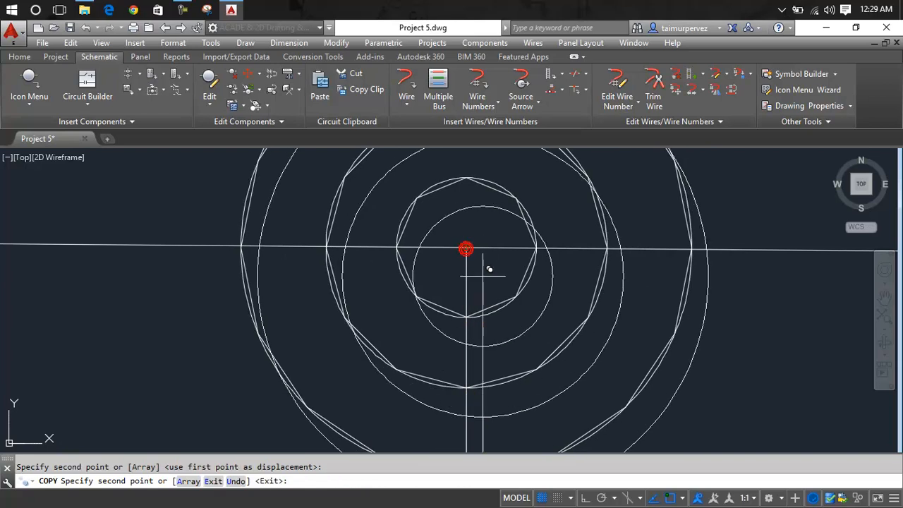
key("Escape")
scroll(489, 270, "down", 7)
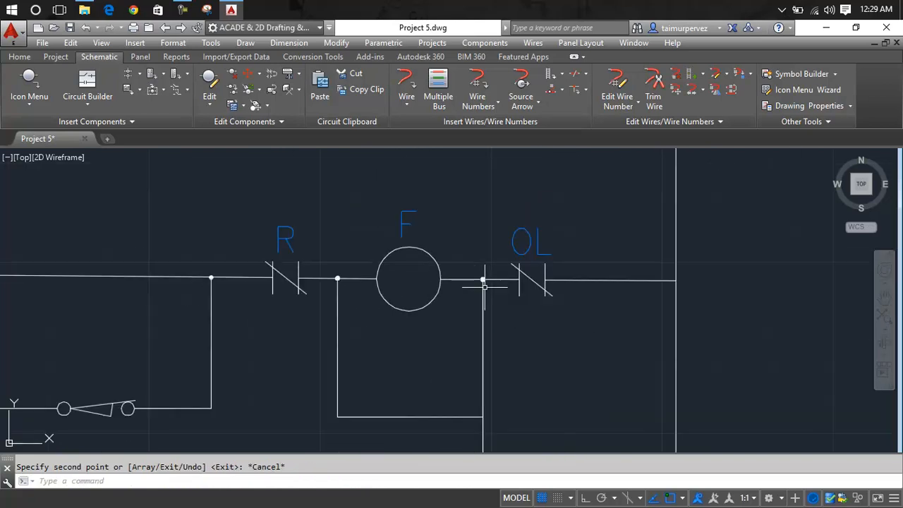
Insert a red pilot light on the bottom wire of the branch below coil F and tag it R
scroll(528, 339, "down", 6)
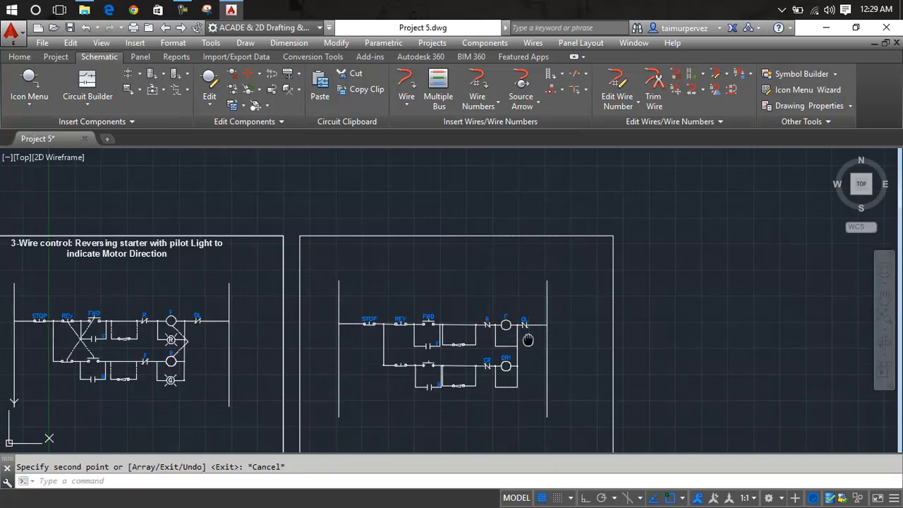
middle_click_drag(528, 340, 560, 319)
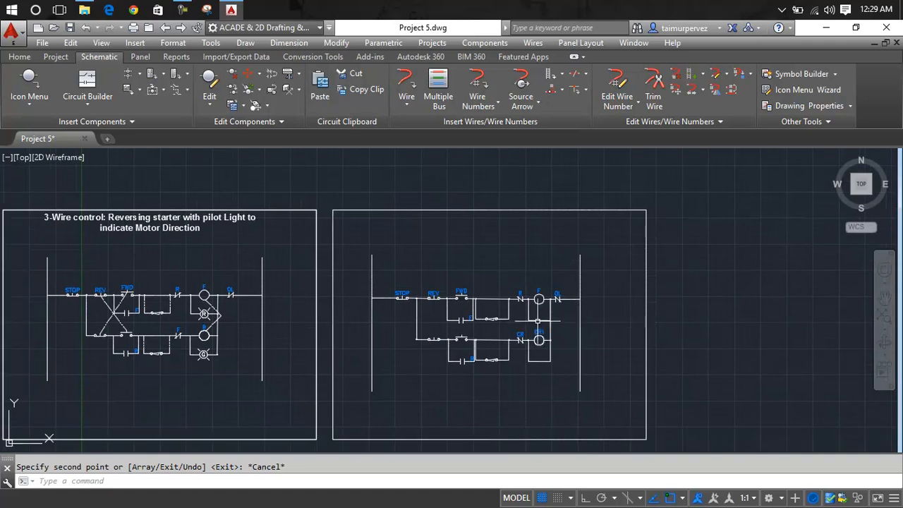
scroll(539, 319, "up", 6)
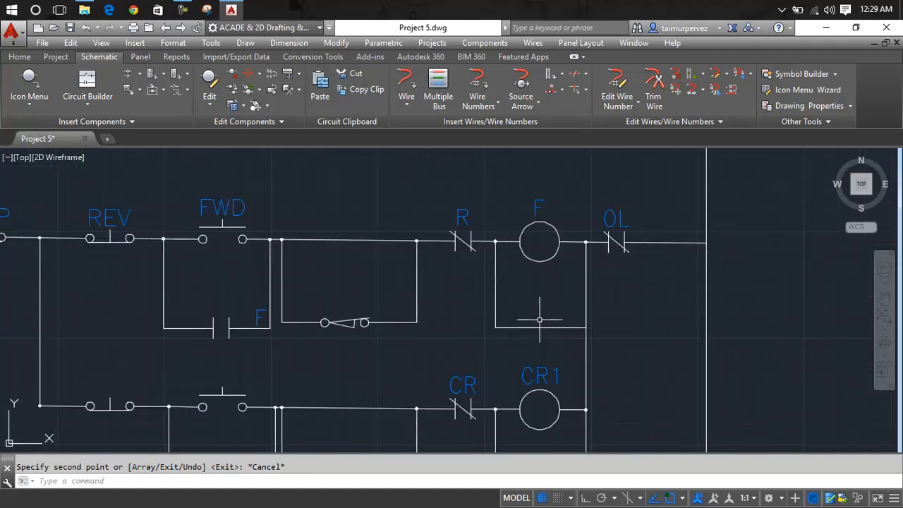
left_click(31, 91)
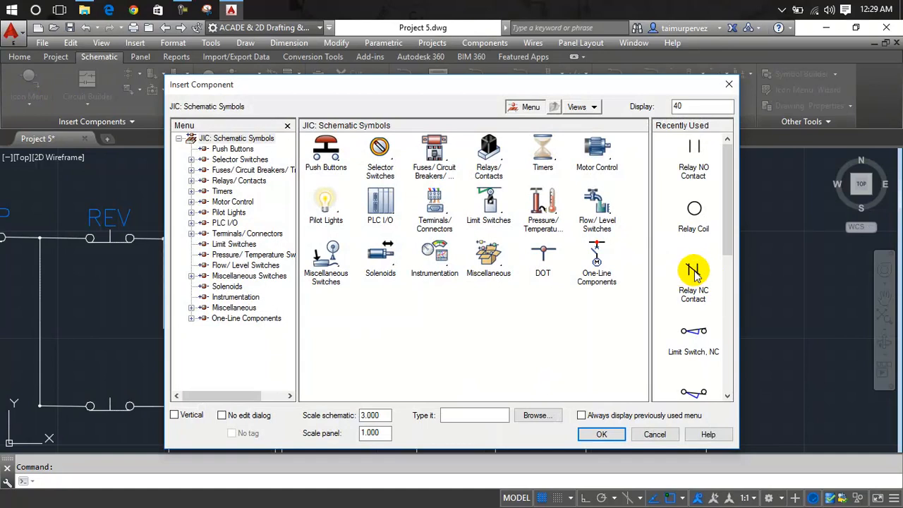
left_click_drag(722, 242, 752, 381)
left_click(696, 333)
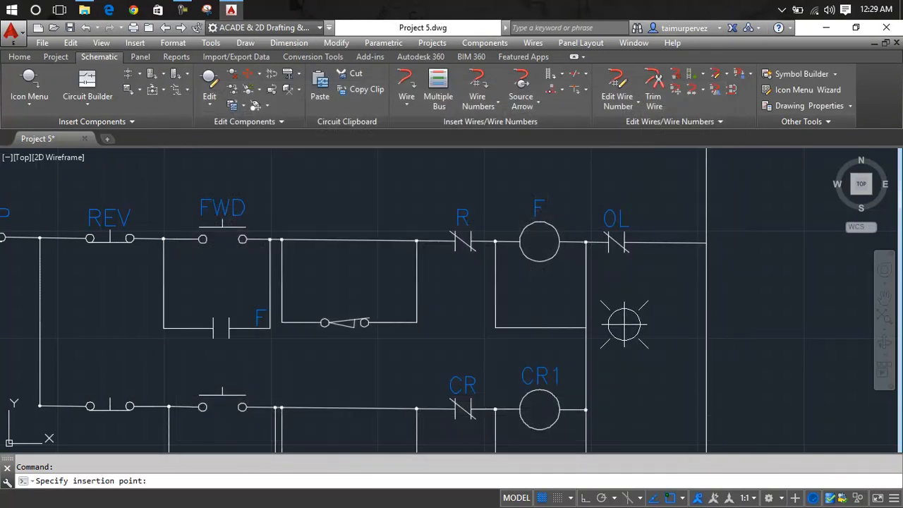
scroll(561, 328, "up", 10)
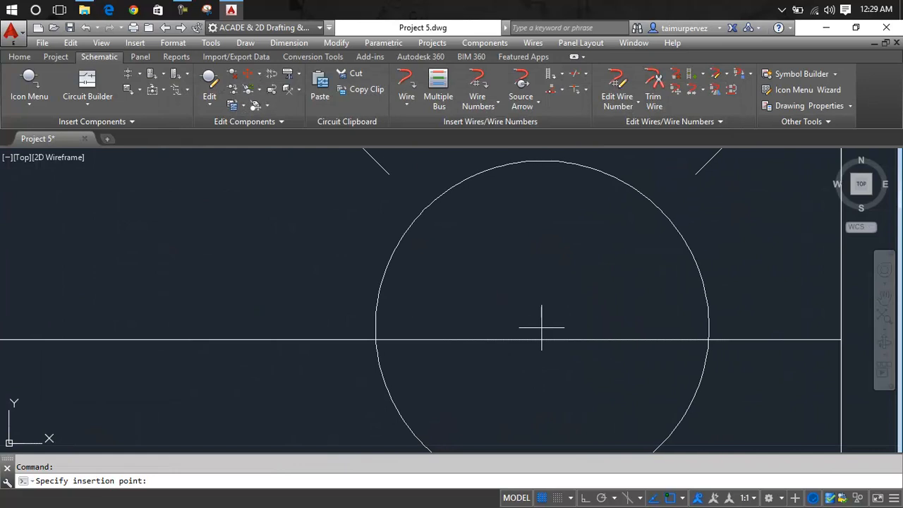
left_click(458, 338)
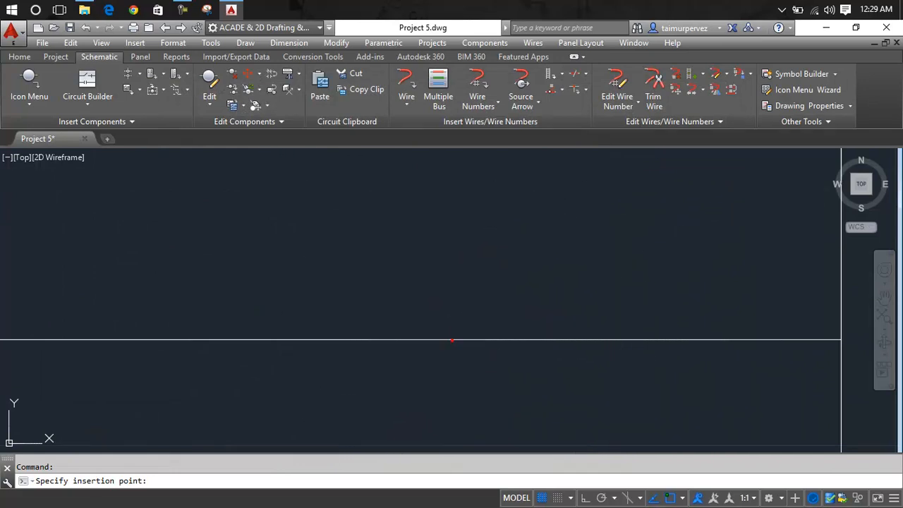
double_click(285, 111)
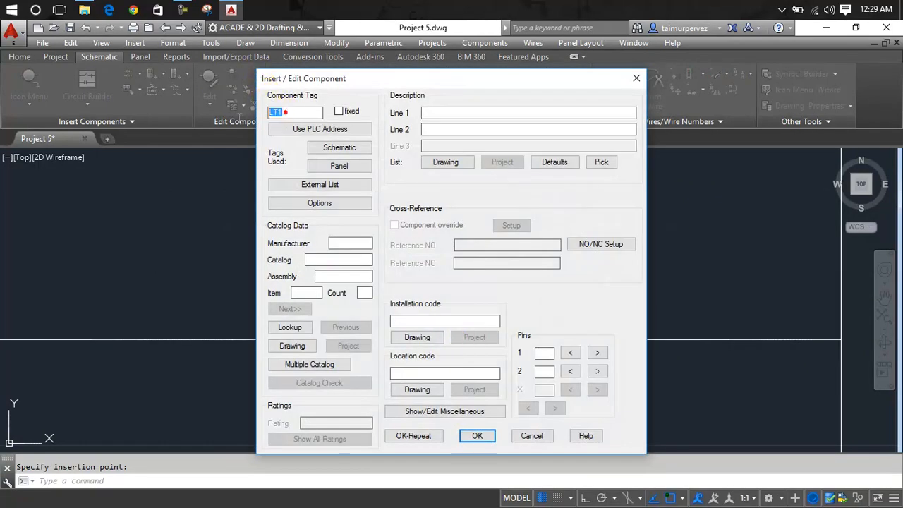
type("R")
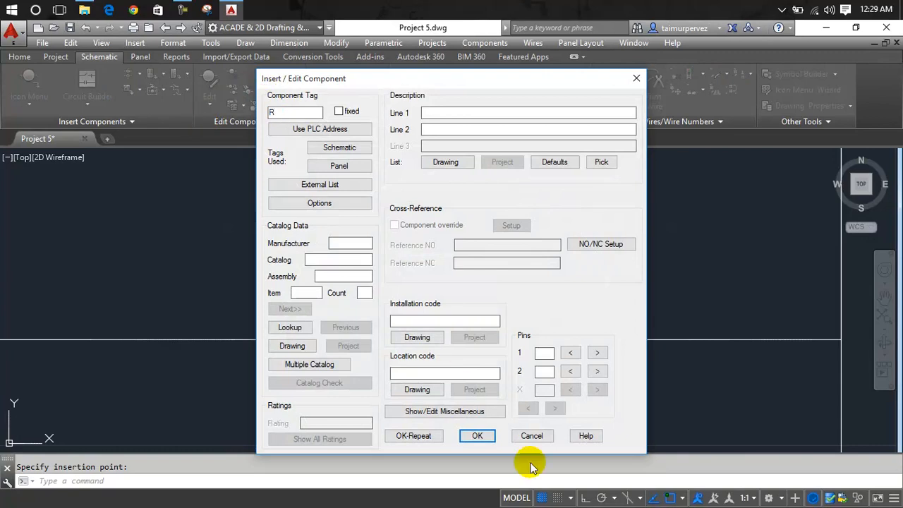
left_click(478, 435)
Copy the red pilot light onto the bottom wire of the branch below coil CR1 and tag the copy G
scroll(557, 233, "down", 5)
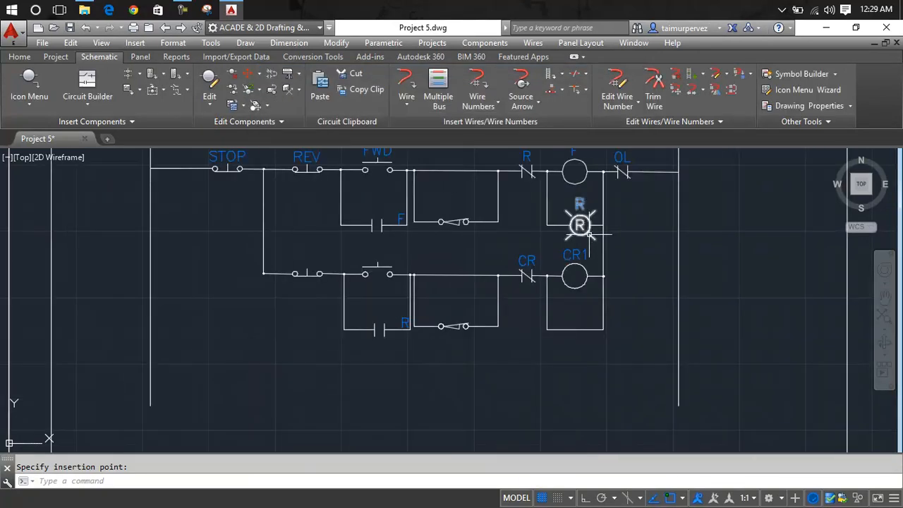
scroll(547, 226, "down", 2)
mouse_move(548, 225)
middle_mouse_down()
mouse_move(649, 211)
mouse_move(565, 215)
middle_mouse_up()
scroll(558, 226, "up", 5)
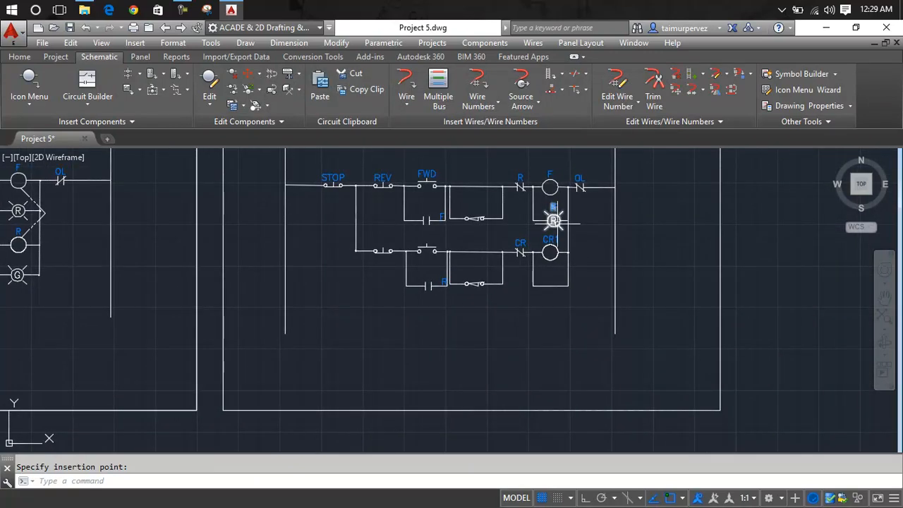
right_click(557, 230)
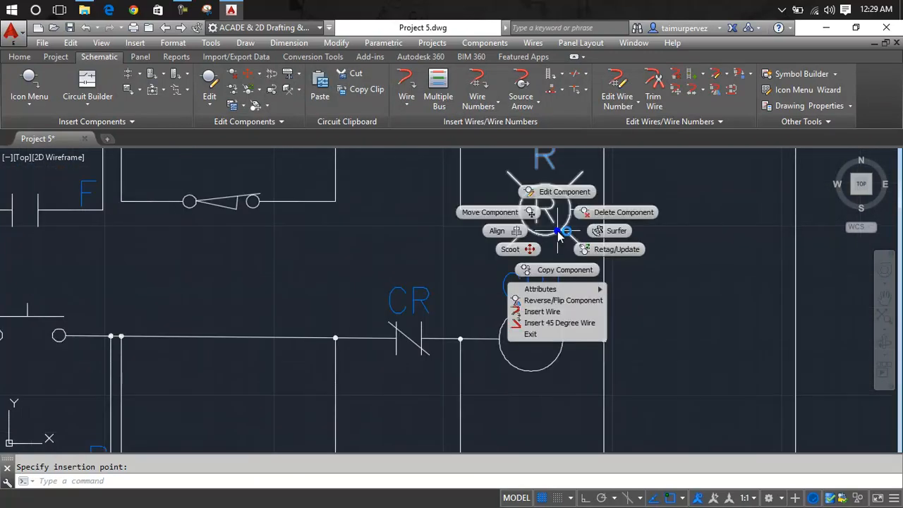
left_click(561, 268)
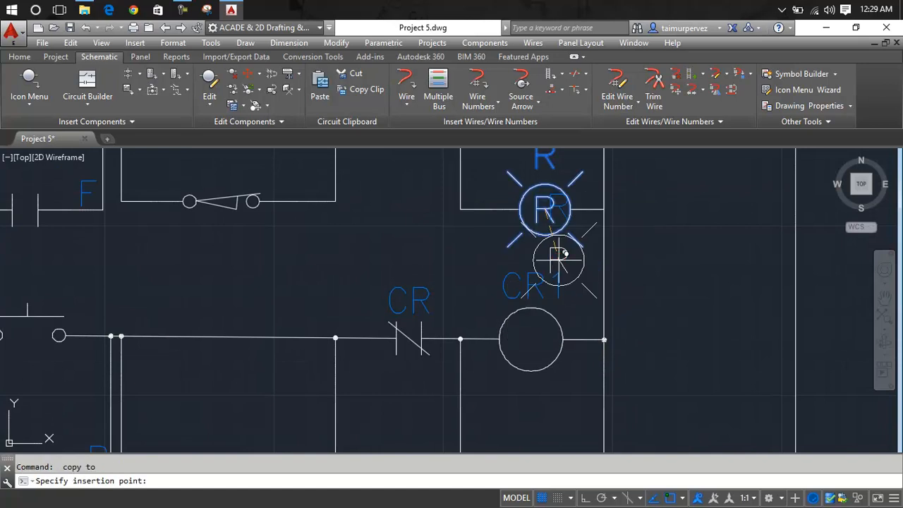
scroll(554, 296, "down", 5)
scroll(543, 212, "up", 6)
scroll(550, 215, "up", 2)
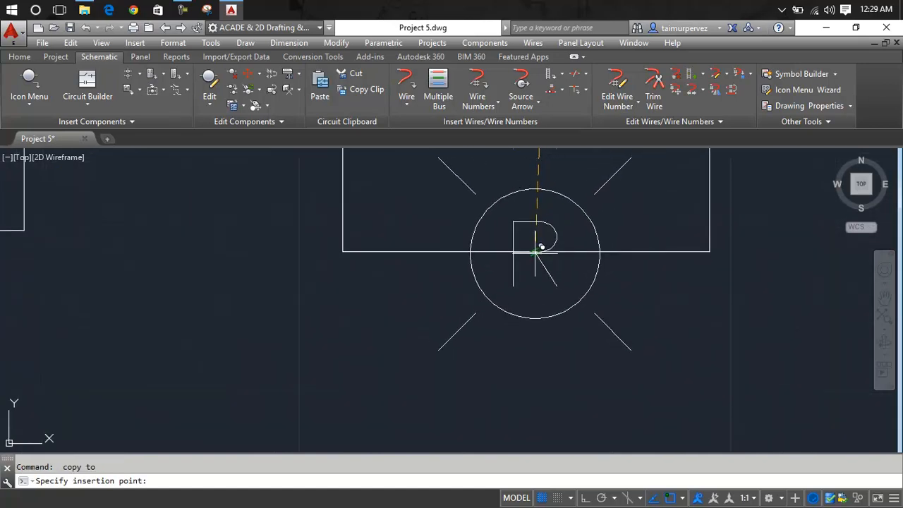
left_click(536, 250)
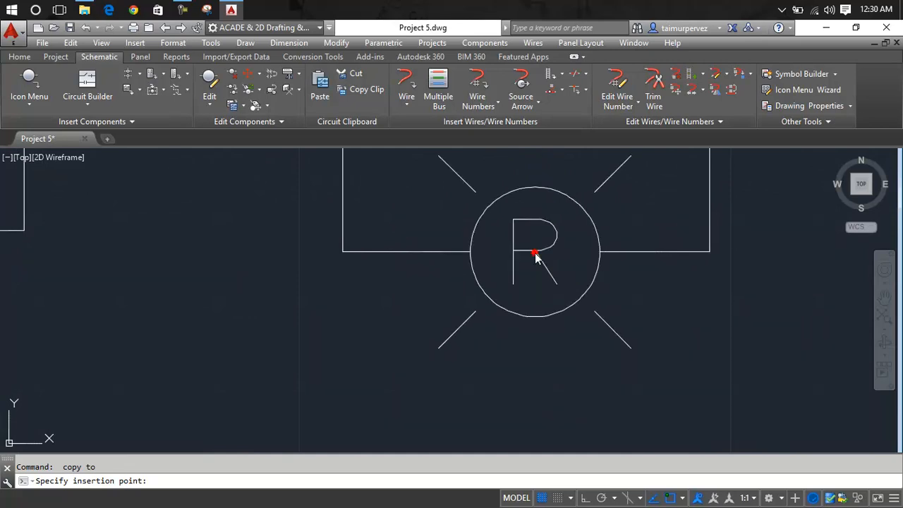
left_click(293, 111)
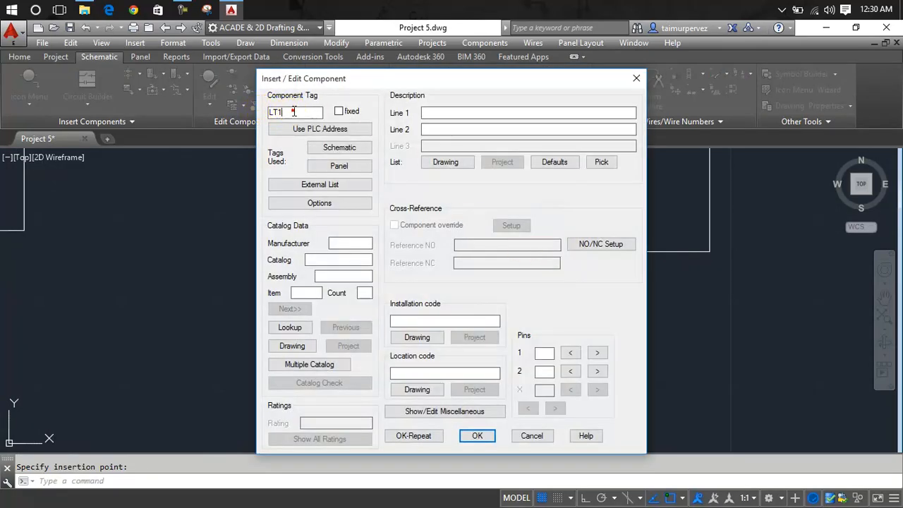
type("G")
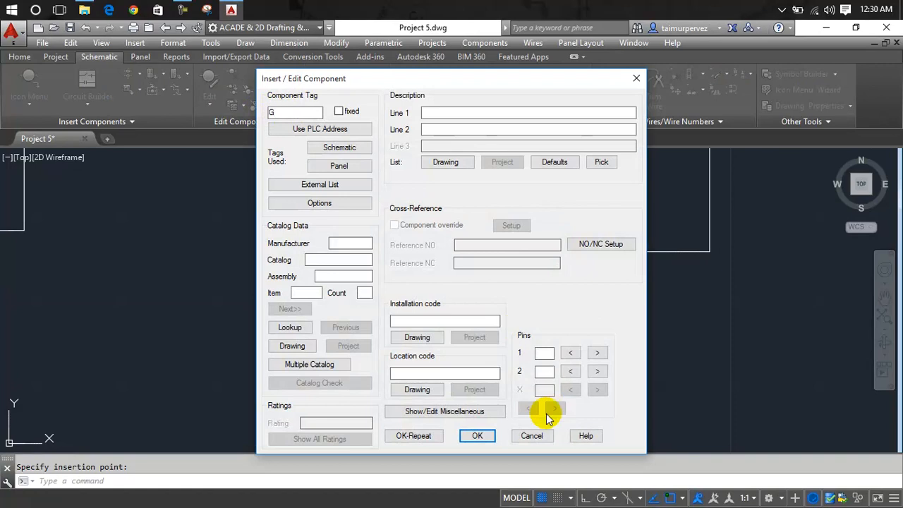
left_click(478, 435)
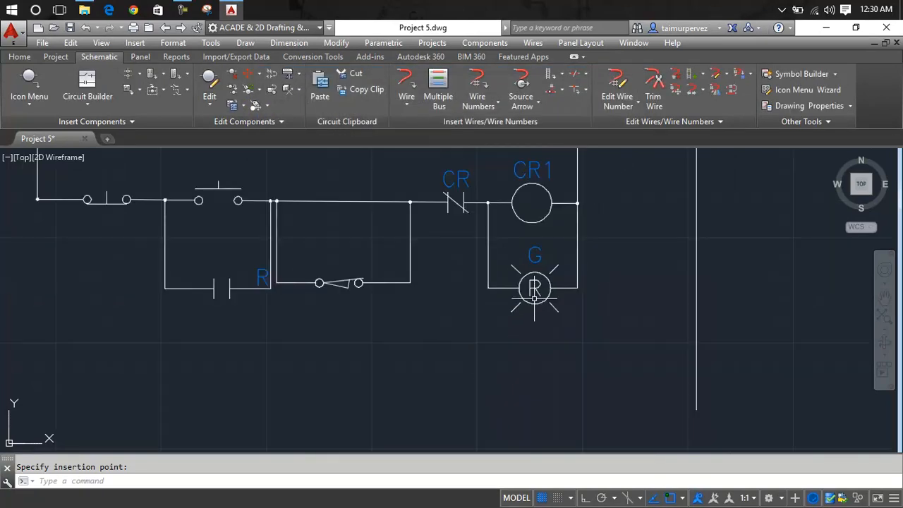
Check the component data of the copied pilot light below coil CR1 and accept it
scroll(539, 290, "down", 4)
middle_click_drag(539, 290, 534, 308)
scroll(534, 308, "up", 6)
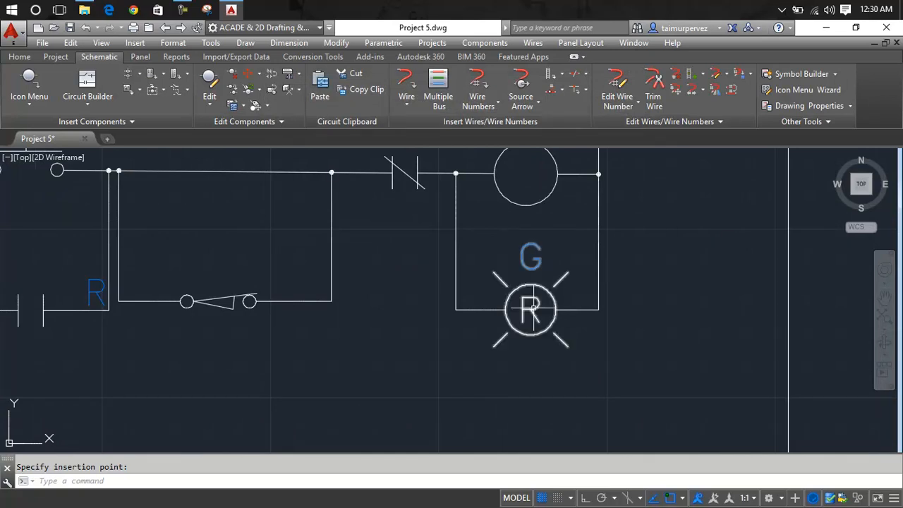
right_click(535, 308)
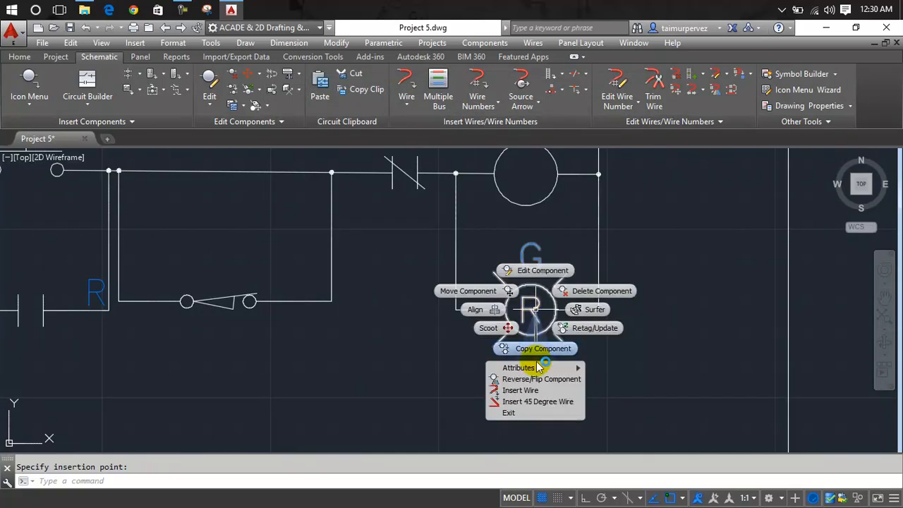
left_click(539, 273)
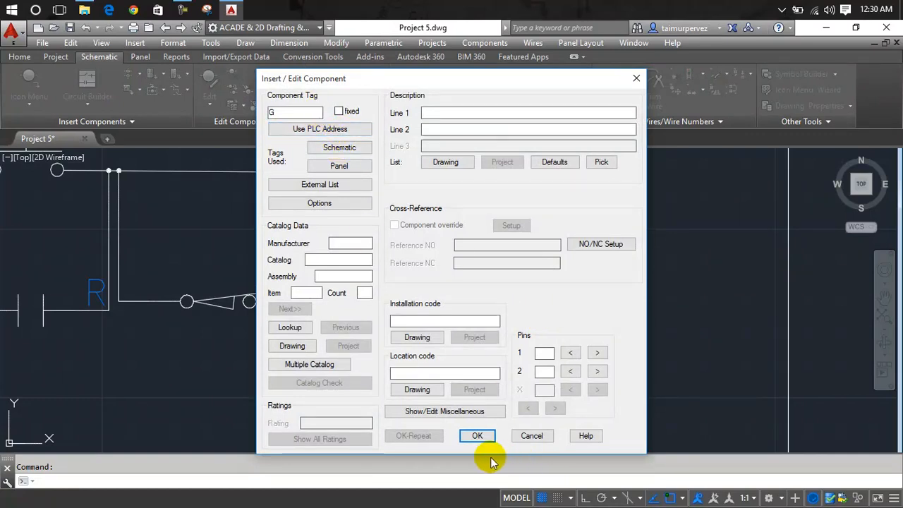
left_click(477, 436)
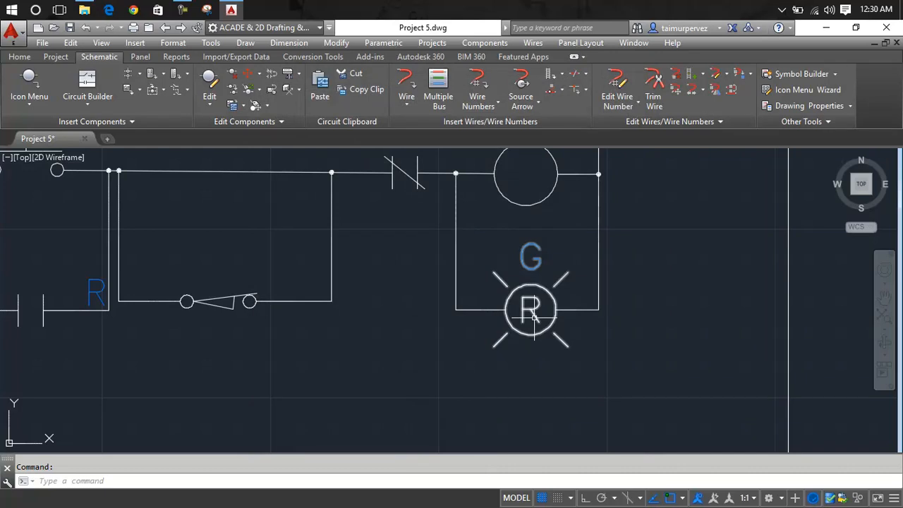
Delete the copied pilot light tagged G from the branch below coil CR1
right_click(534, 266)
left_click(534, 267)
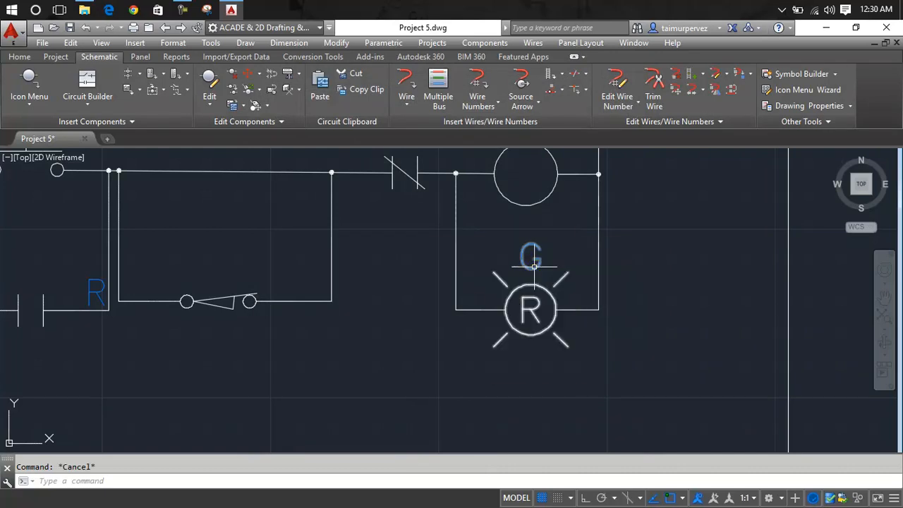
left_click(535, 267)
key("Delete")
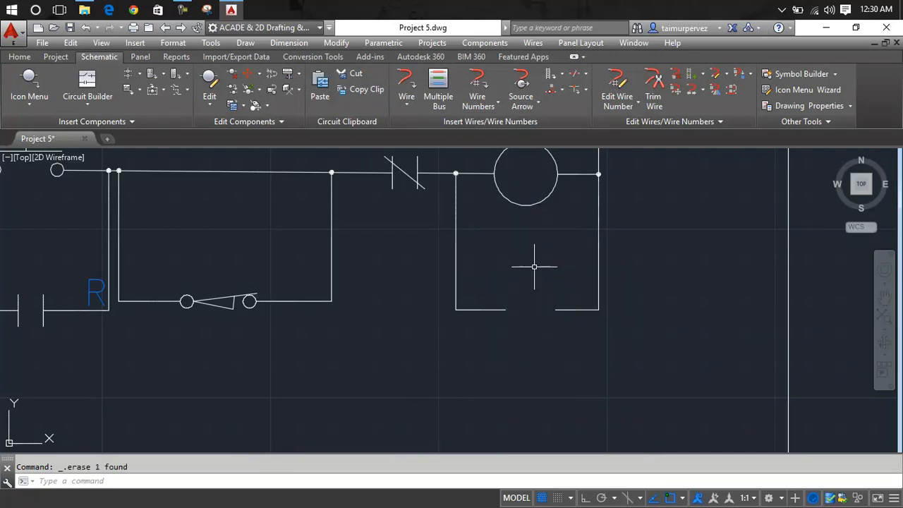
Insert a Green Standard pilot light into the gap of the bottom wire below coil CR1, leaving its component tag empty
left_click(46, 102)
left_click(32, 86)
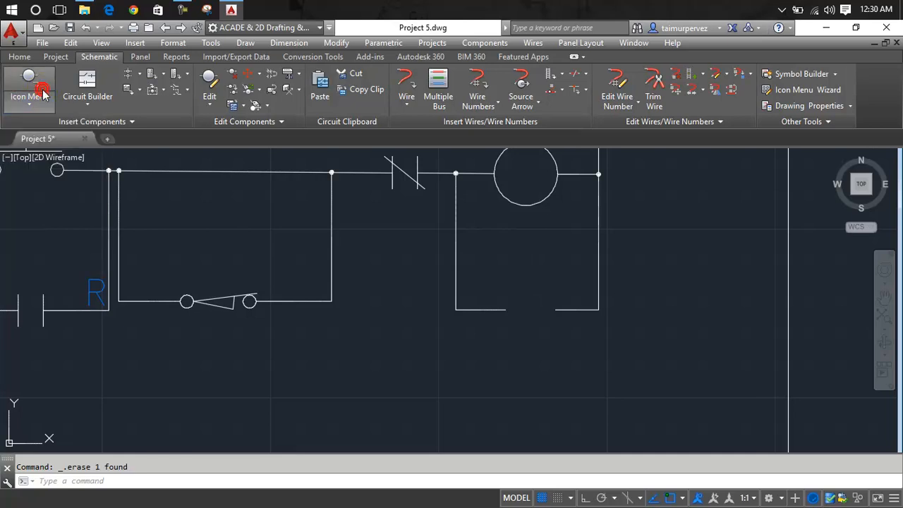
left_click_drag(732, 236, 736, 367)
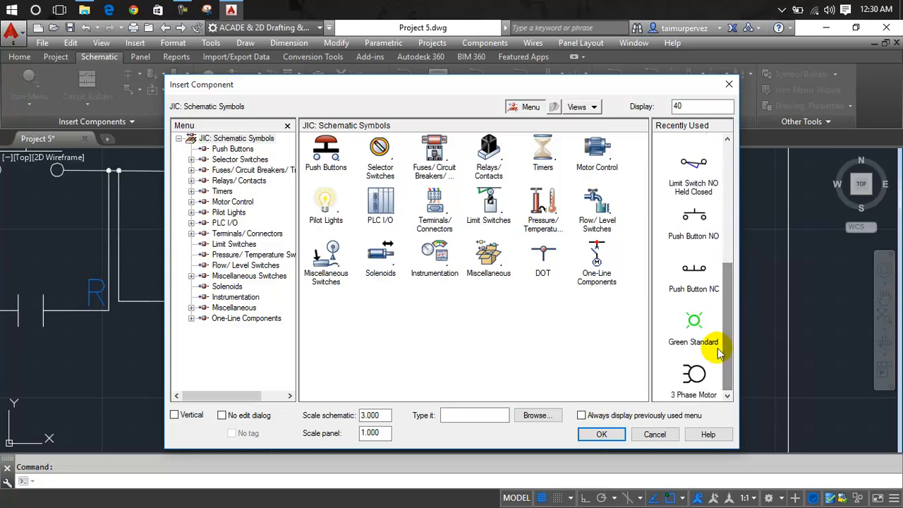
left_click(719, 352)
scroll(536, 311, "up", 2)
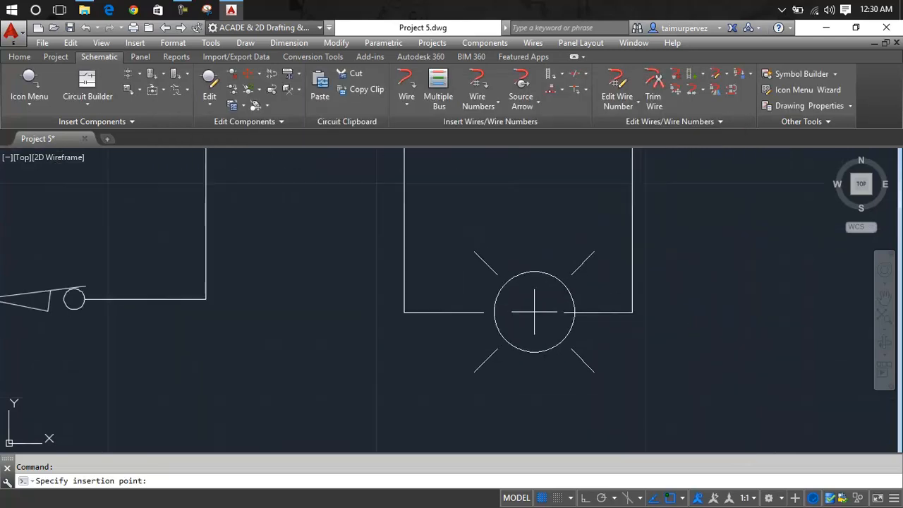
left_click(524, 314)
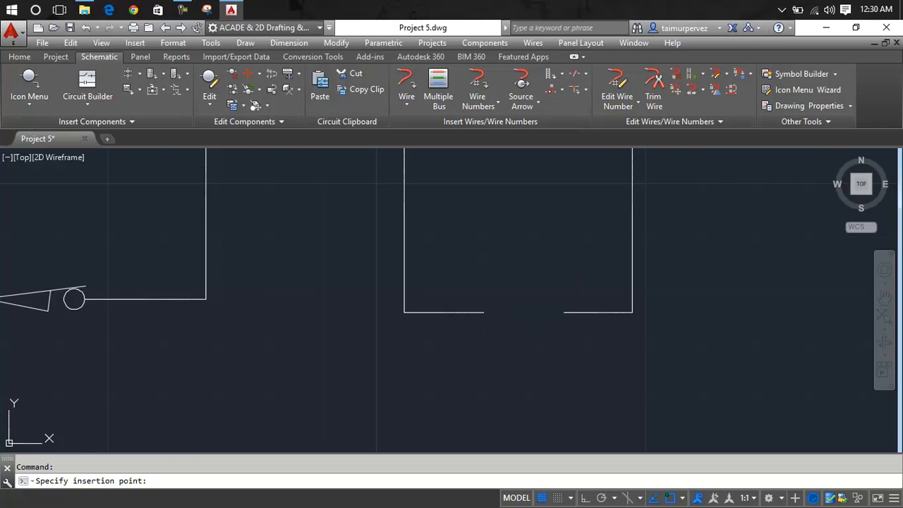
left_click(306, 111)
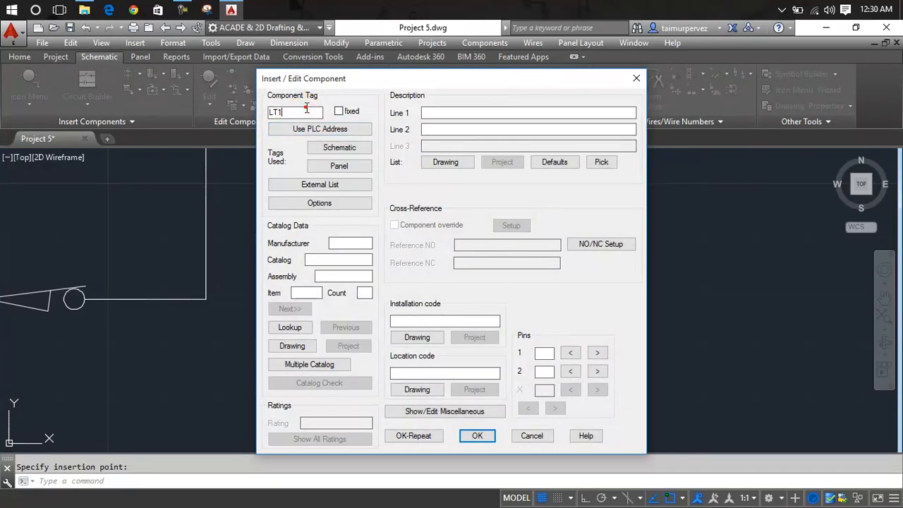
left_click(477, 435)
Compare the pilot lights and coil tags of the redrawn ladder with those of the finished reference diagram
scroll(520, 320, "down", 2)
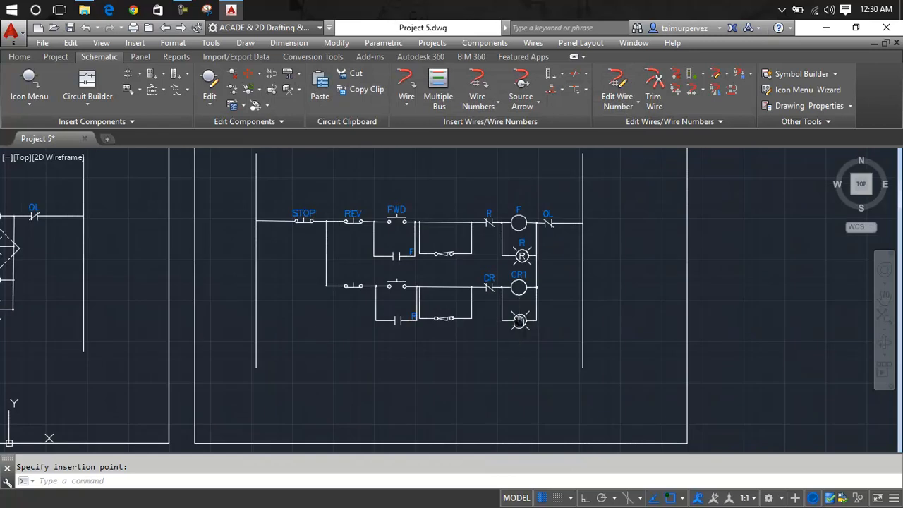
middle_click_drag(520, 320, 498, 384)
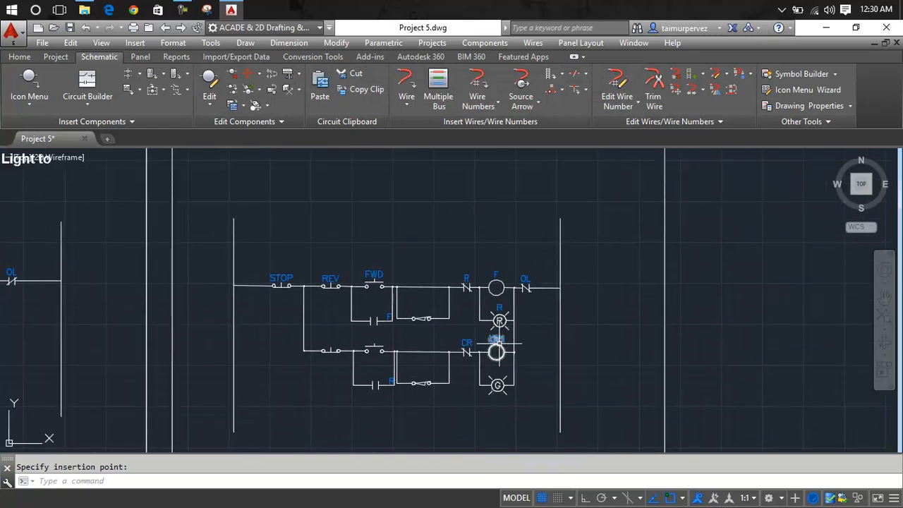
scroll(498, 325, "down", 4)
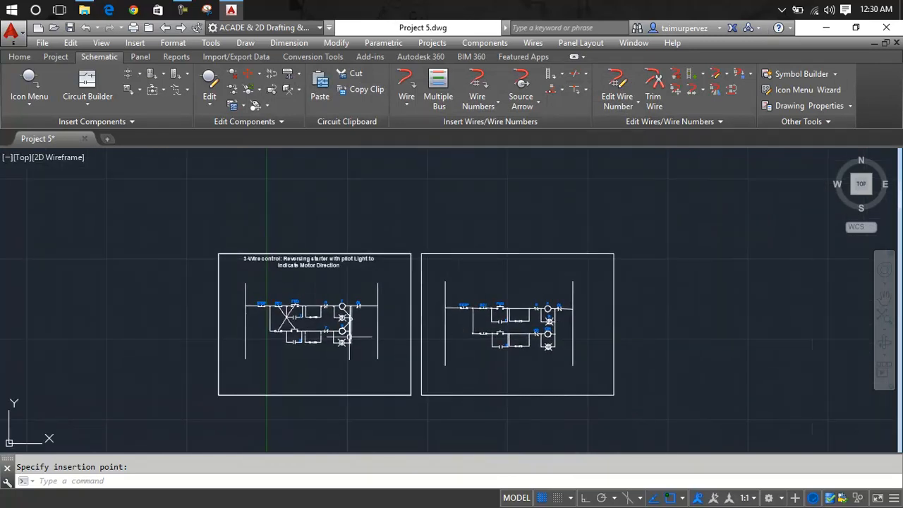
scroll(343, 338, "up", 5)
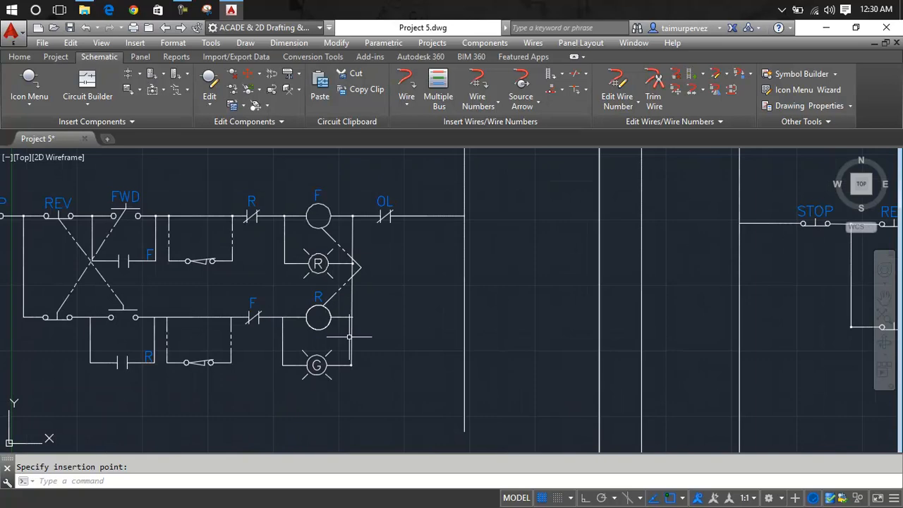
scroll(349, 338, "down", 5)
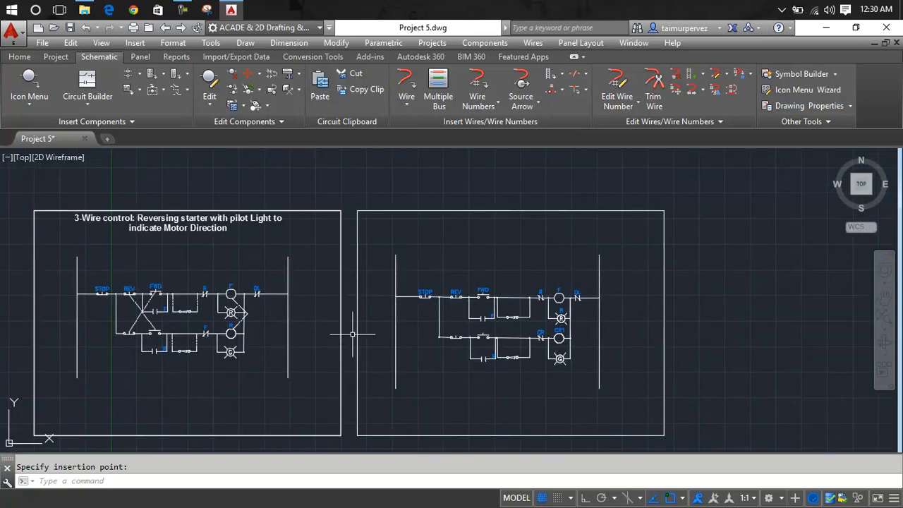
scroll(560, 323, "up", 6)
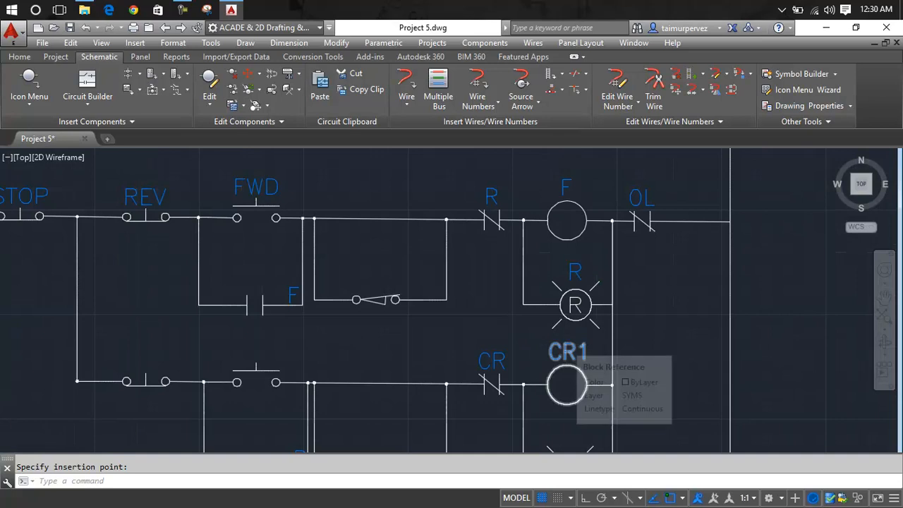
Edit the tag attribute of the lower coil CR1 to read F
scroll(566, 344, "down", 4)
scroll(569, 359, "down", 3)
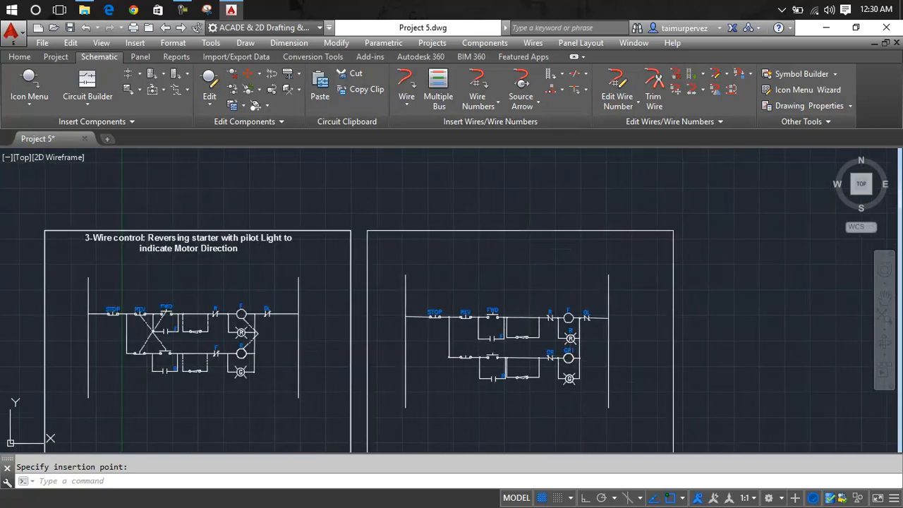
scroll(568, 356, "up", 5)
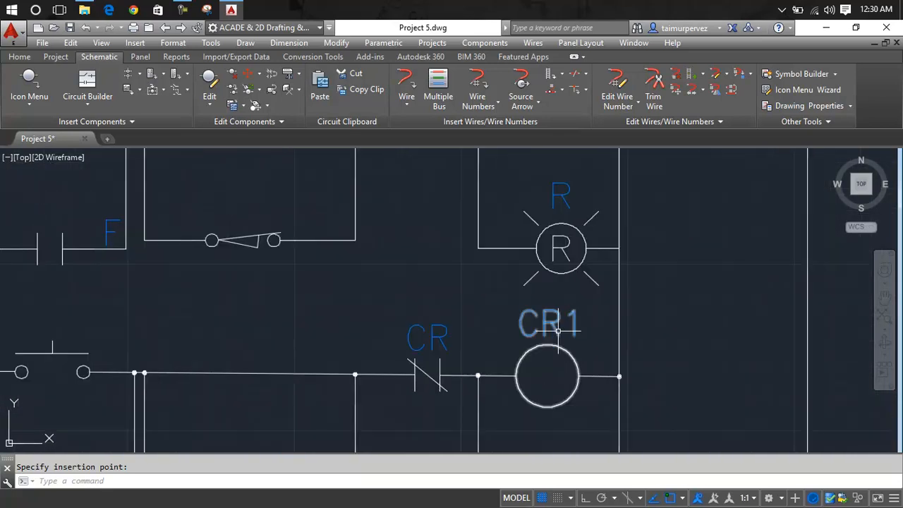
right_click(559, 337)
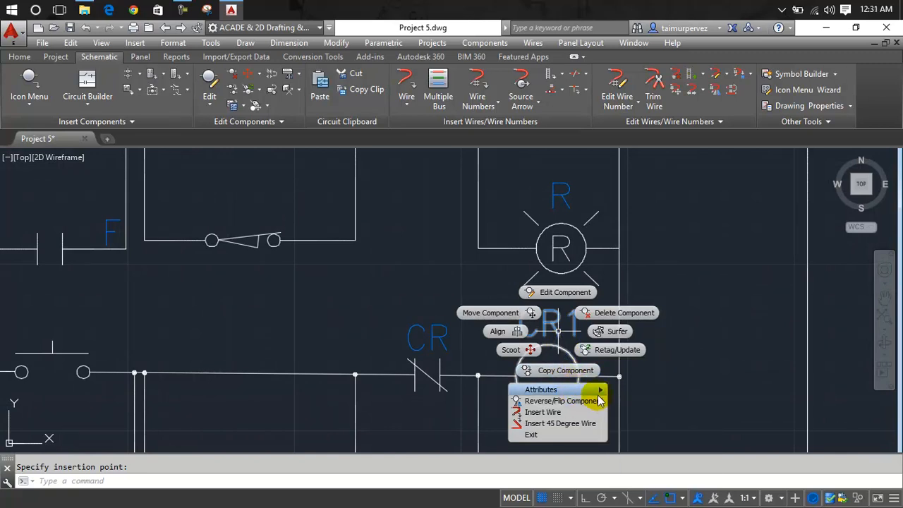
mouse_move(599, 390)
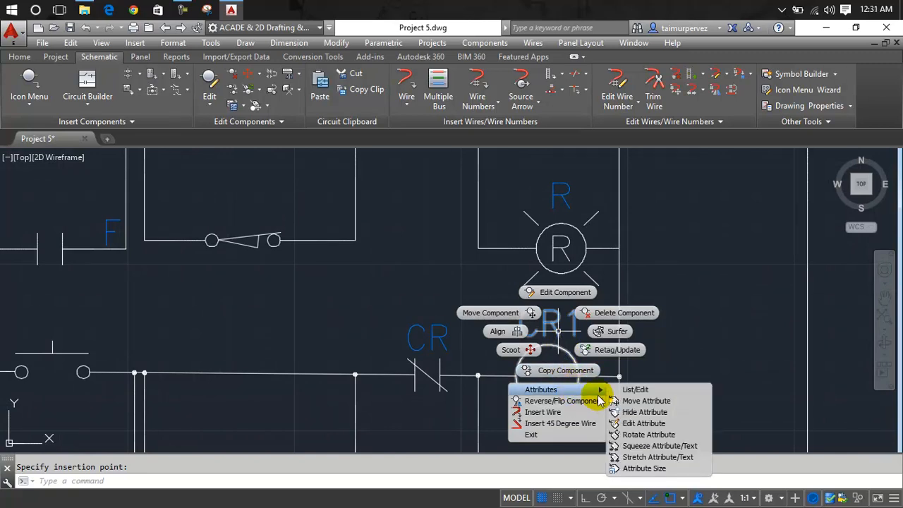
left_click(641, 424)
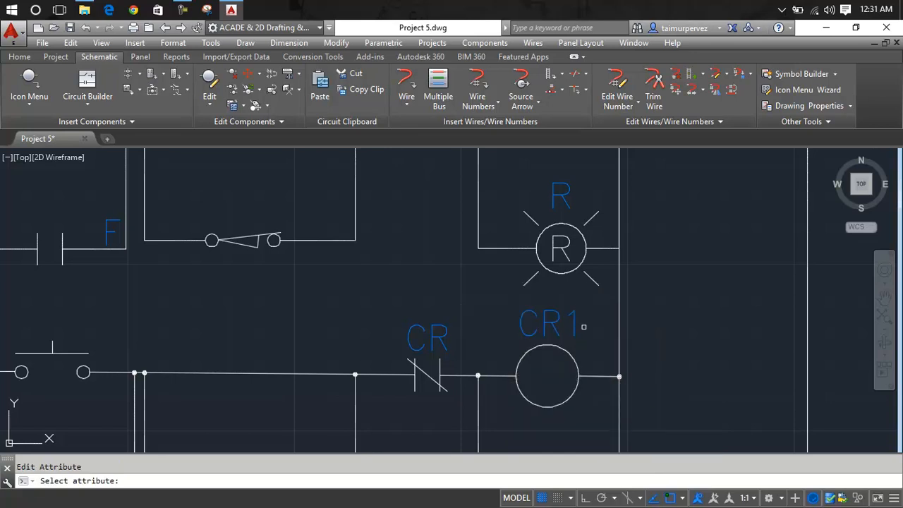
left_click(575, 322)
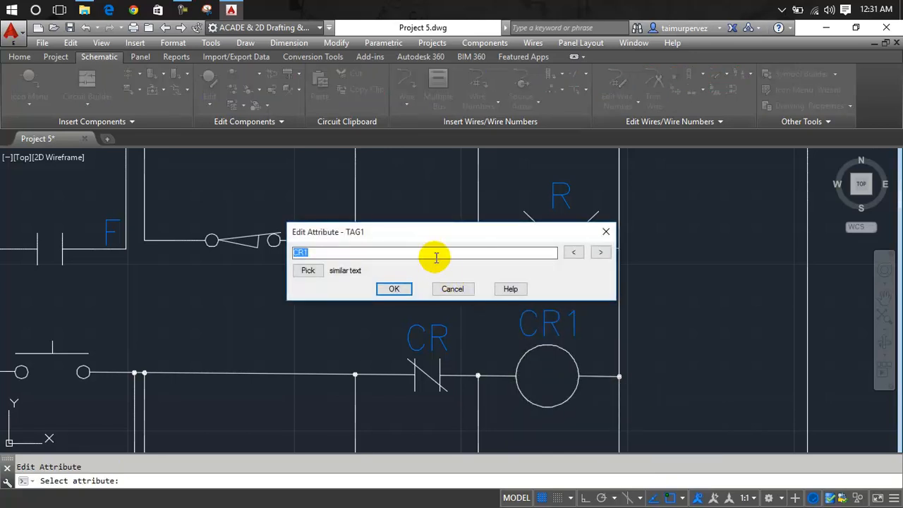
type("F")
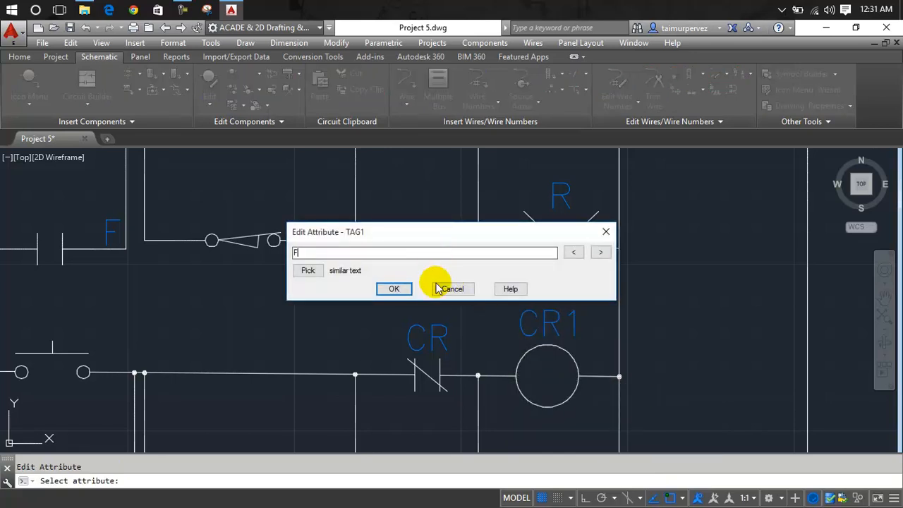
left_click(394, 289)
Hide the tag attribute R above the red pilot light in the branch below coil F
scroll(563, 291, "down", 4)
middle_click_drag(562, 290, 738, 294)
scroll(505, 318, "down", 2)
mouse_move(504, 319)
middle_mouse_down()
mouse_move(589, 309)
mouse_move(401, 315)
middle_mouse_up()
scroll(516, 313, "up", 2)
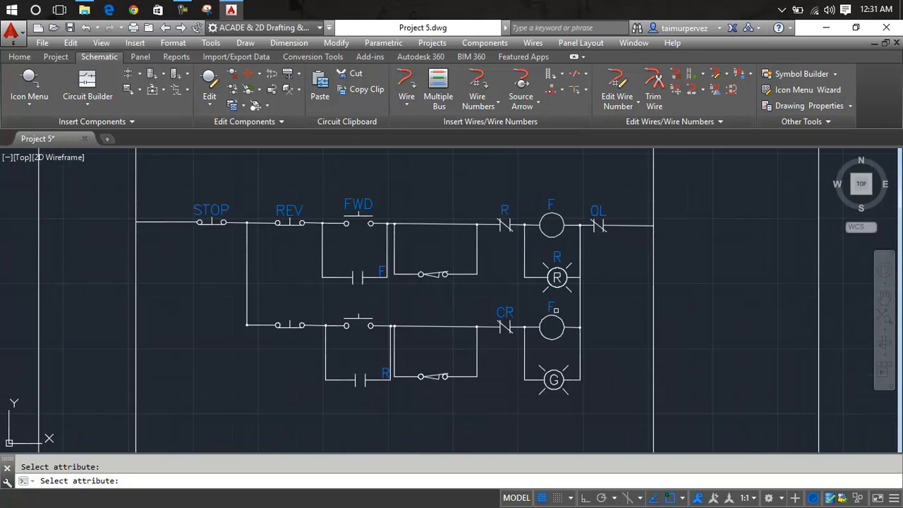
scroll(556, 308, "up", 3)
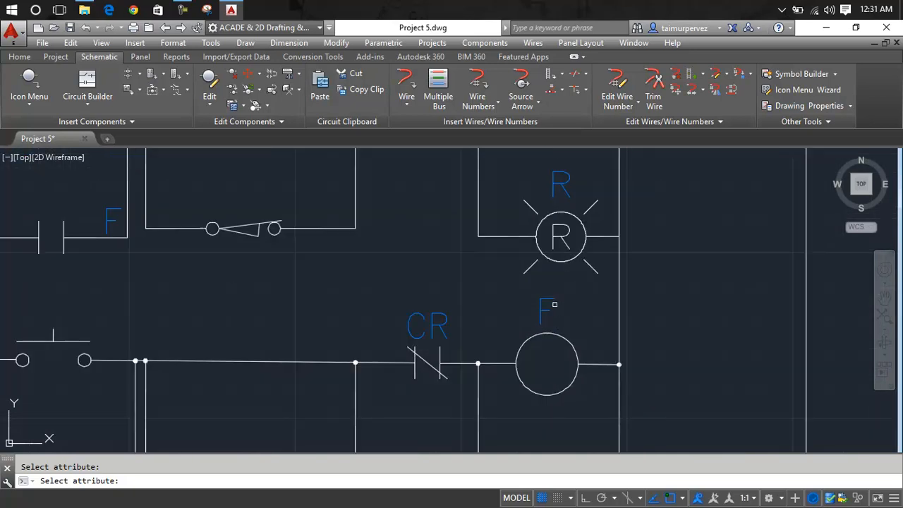
right_click(566, 190)
mouse_move(581, 247)
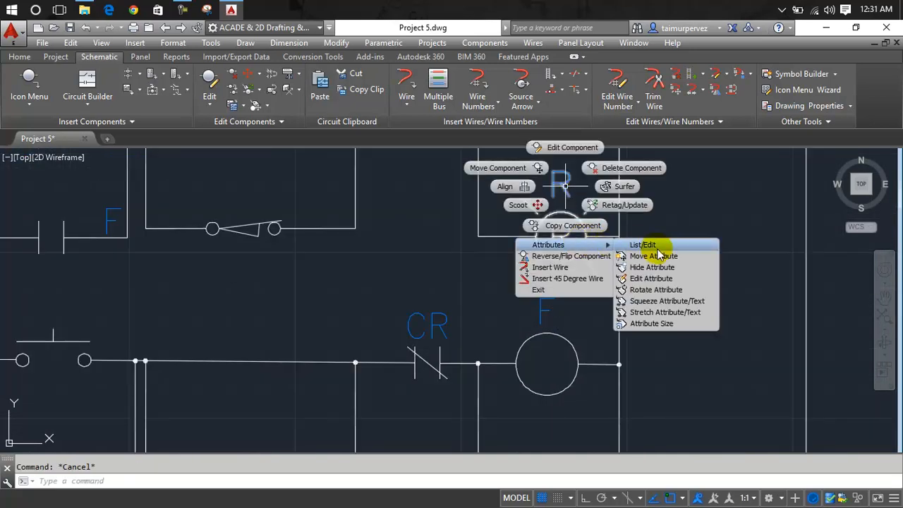
left_click(656, 266)
left_click(561, 178)
key("Return")
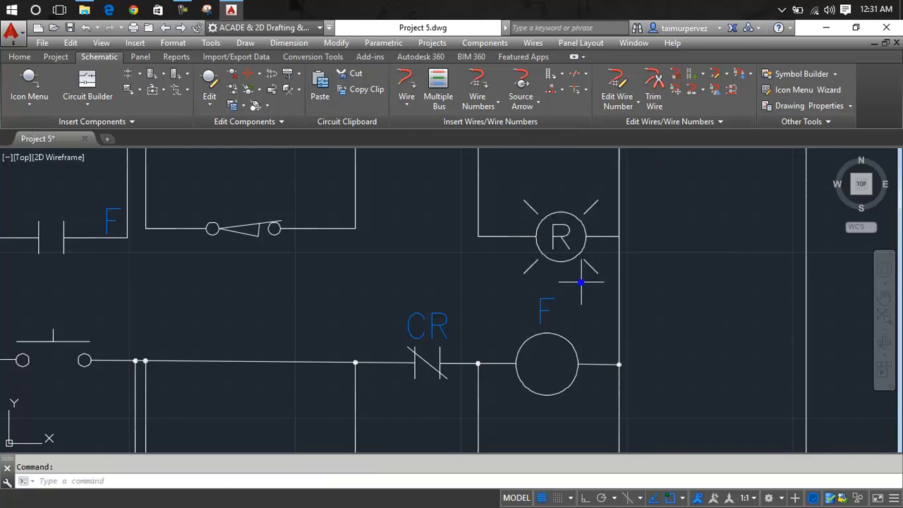
Edit the tag attribute of the lower rung's coil to read R
right_click(541, 310)
mouse_move(553, 373)
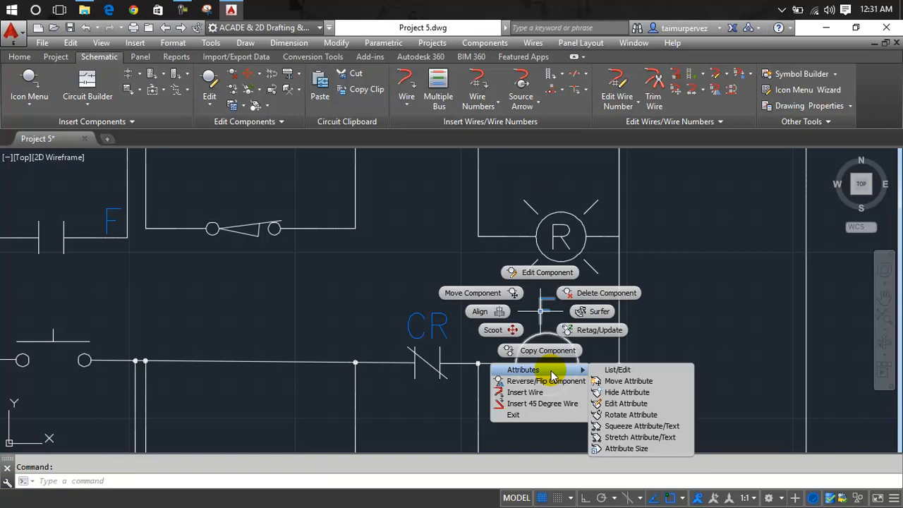
left_click(626, 403)
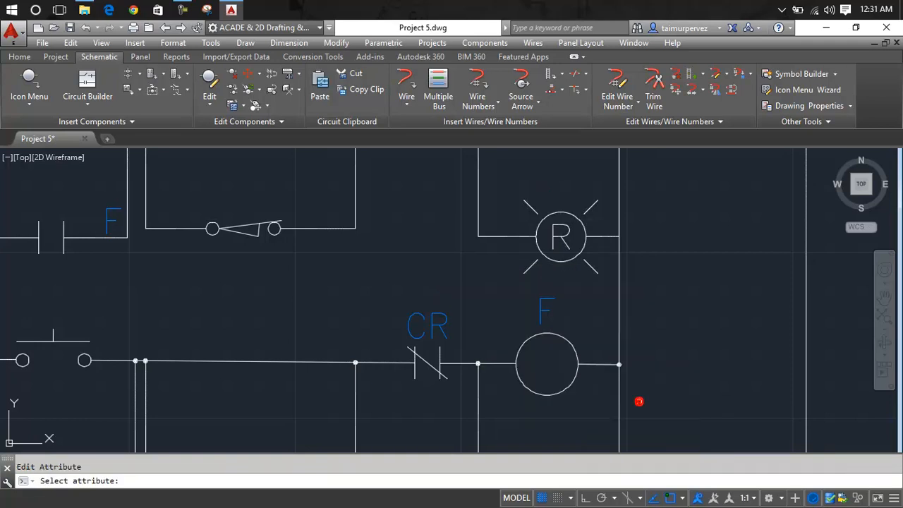
left_click(540, 314)
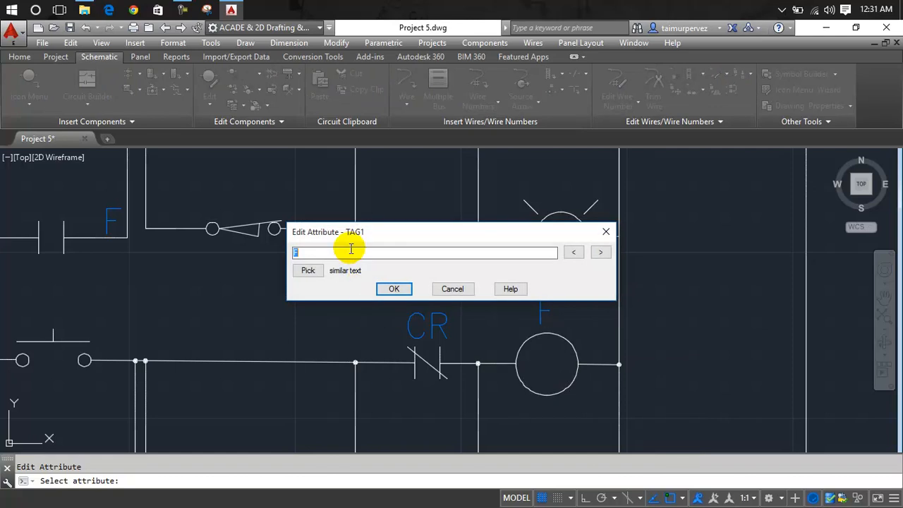
type("R")
left_click(394, 289)
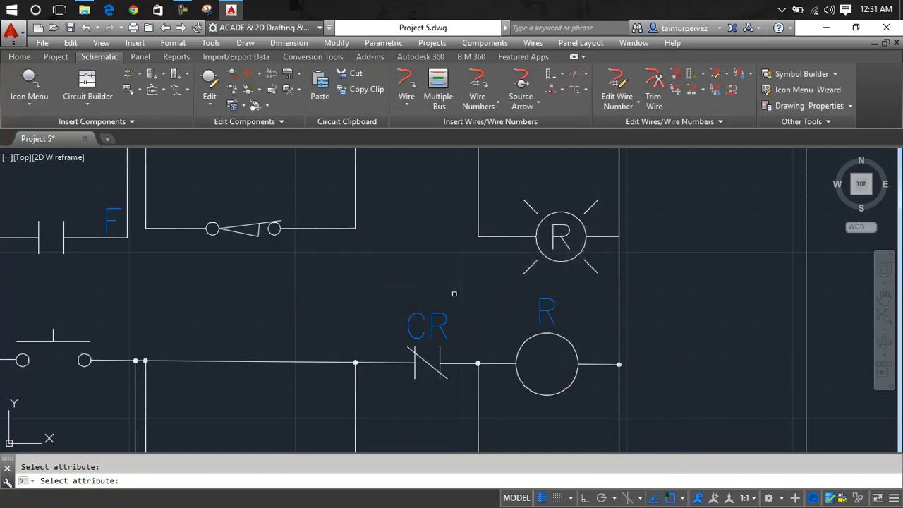
Set the tag attribute of the normally closed contact CR on the lower rung to F and end attribute editing
scroll(455, 294, "down", 5)
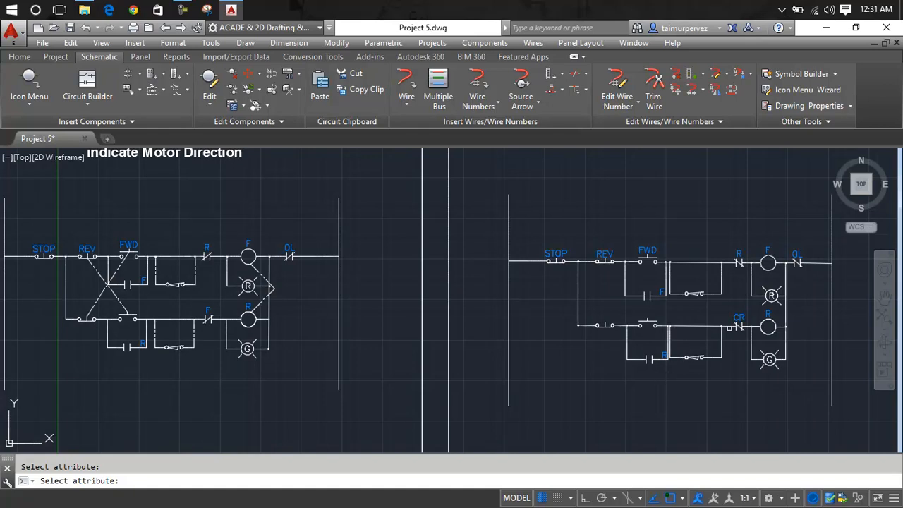
scroll(739, 322, "up", 5)
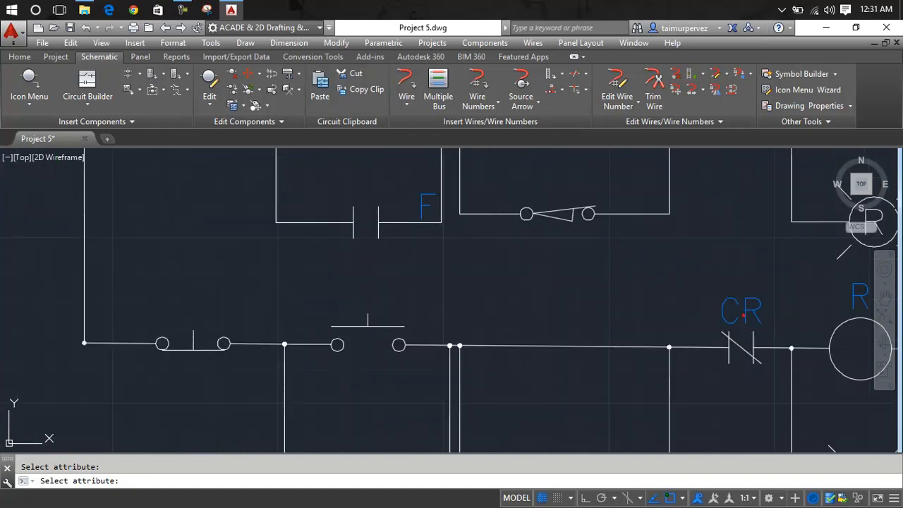
left_click(738, 320)
type("F")
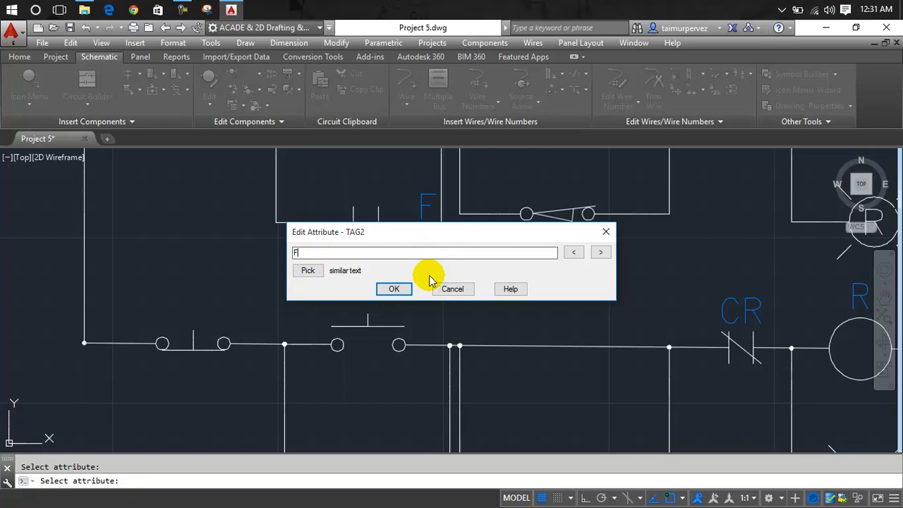
left_click(397, 288)
scroll(424, 293, "down", 5)
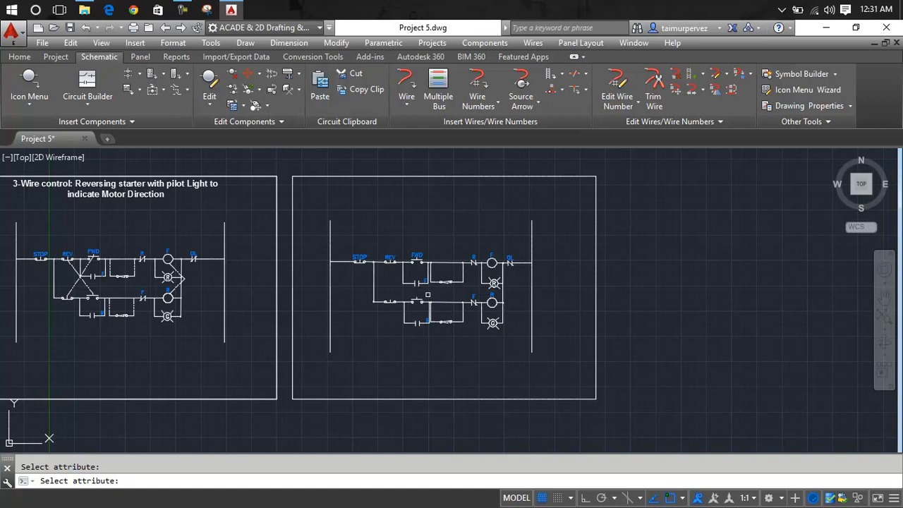
key("Escape")
Draw a line from the middle of the FWD push button's bar to the stem top of the lower rung's normally closed push button
middle_click_drag(416, 276, 496, 288)
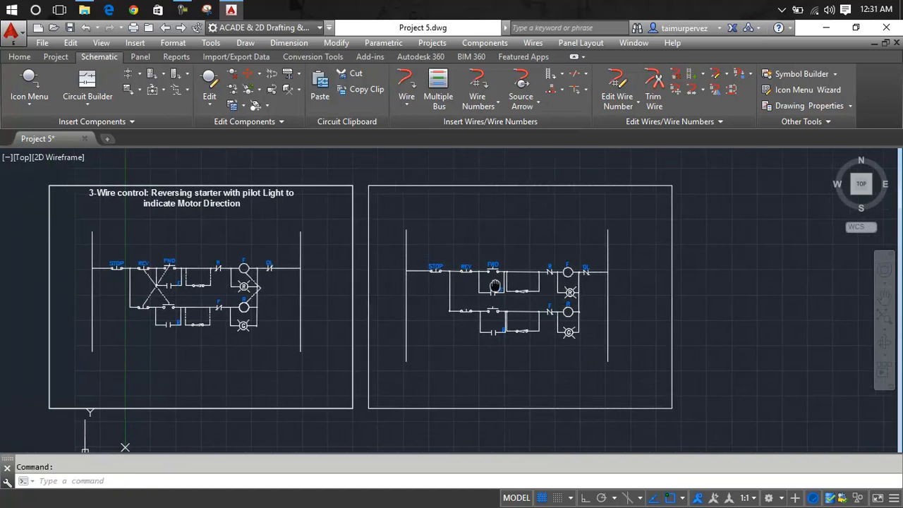
scroll(496, 285, "up", 6)
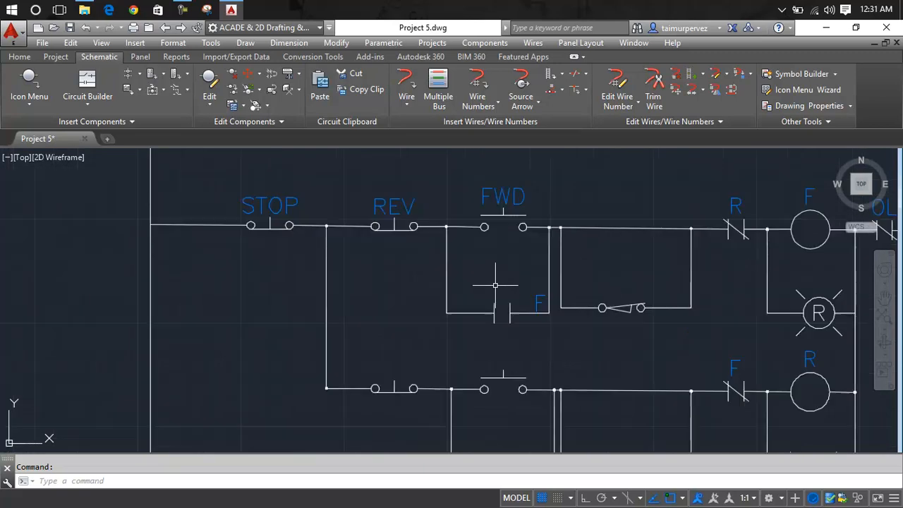
type("l")
key("Return")
scroll(500, 216, "up", 4)
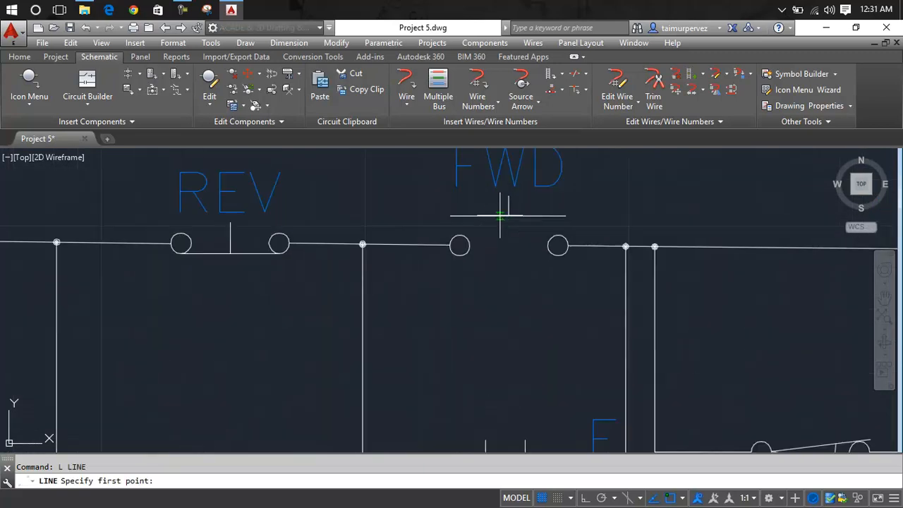
left_click(509, 216)
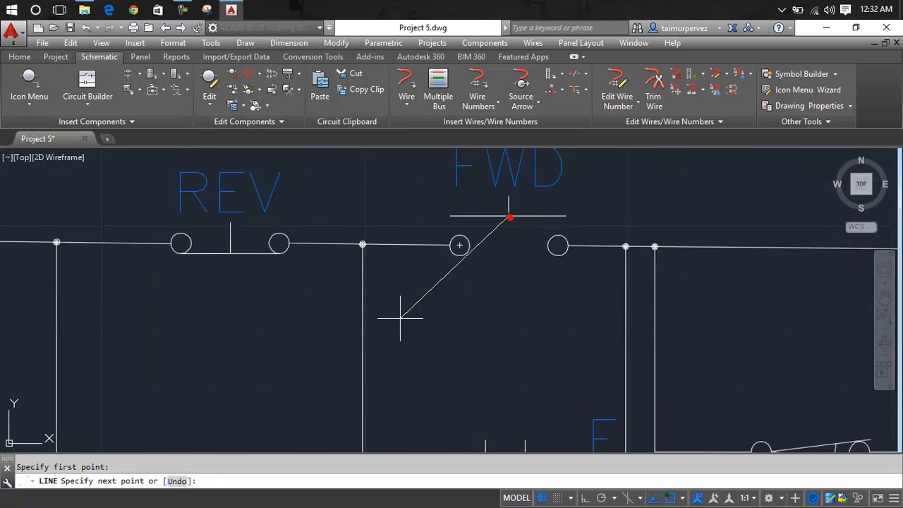
scroll(342, 410, "down", 3)
middle_click_drag(343, 398, 433, 257)
scroll(403, 367, "up", 5)
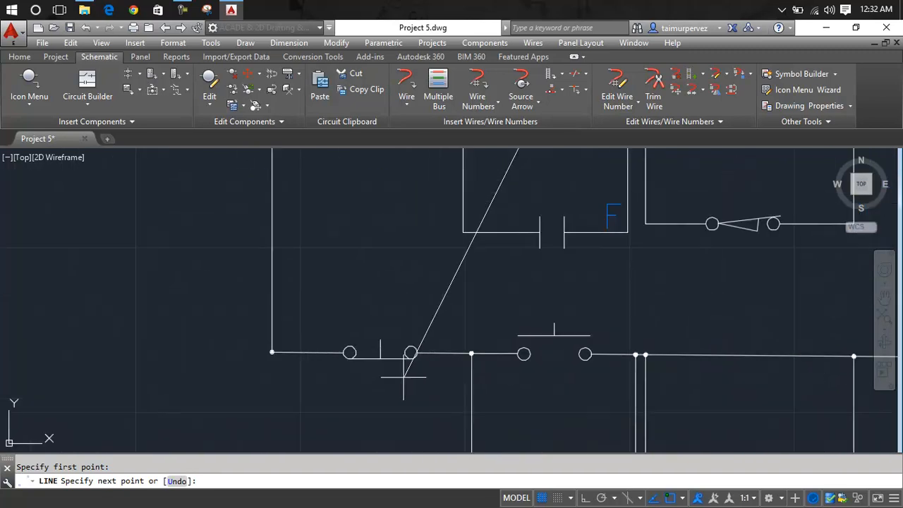
left_click(346, 285)
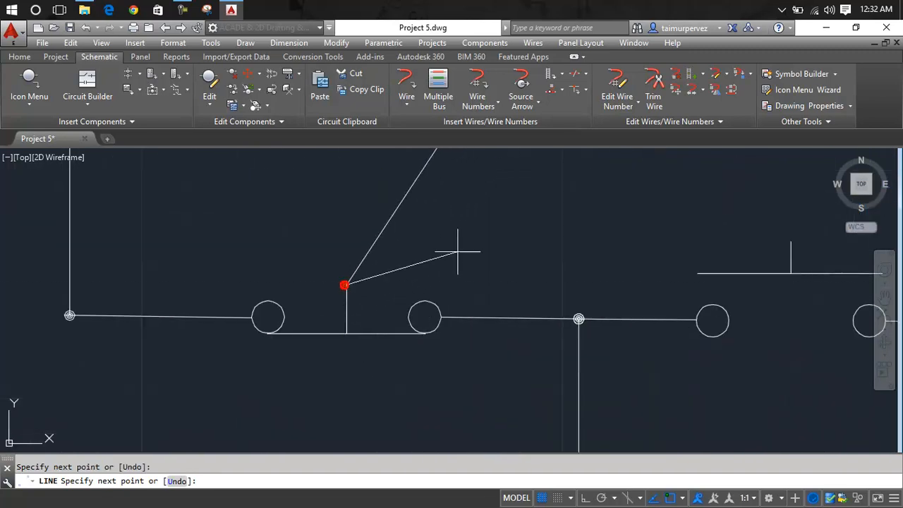
key("Return")
Draw a crossing line from the stem top of the lower normally open push button to the middle of the REV push button's bar
key("Return")
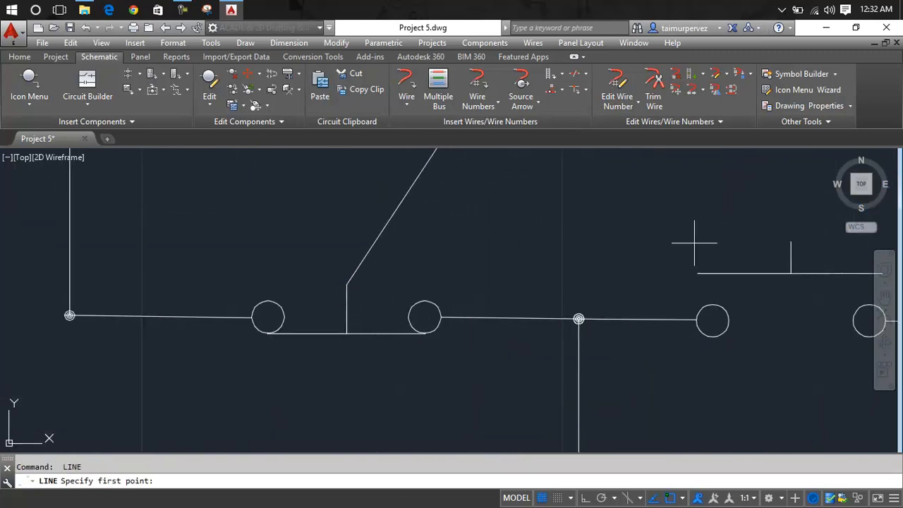
left_click(791, 242)
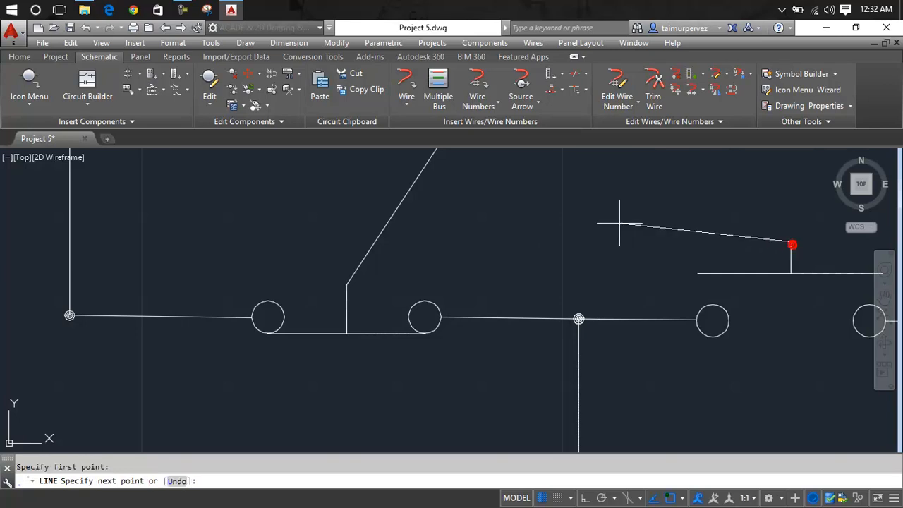
scroll(615, 222, "down", 3)
scroll(595, 356, "up", 3)
scroll(586, 324, "up", 4)
mouse_move(552, 255)
middle_mouse_down()
mouse_move(563, 308)
mouse_move(558, 505)
middle_mouse_up()
scroll(514, 442, "up", 5)
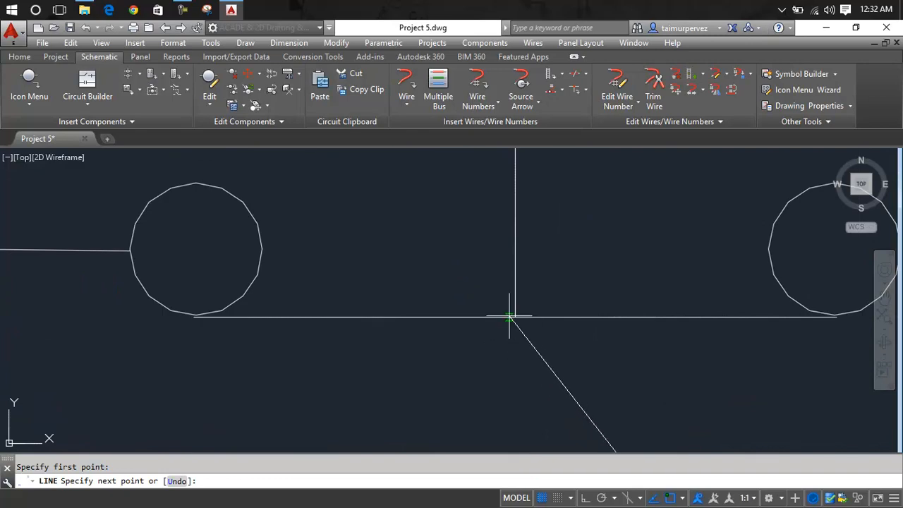
left_click(514, 317)
key("Return")
Draw a diagonal line from the bottom of coil F across the vertical wire to a point just beyond it, level with the red pilot light
scroll(501, 381, "down", 8)
mouse_move(492, 404)
middle_mouse_down()
mouse_move(641, 302)
mouse_move(367, 295)
mouse_move(459, 274)
mouse_move(290, 301)
middle_mouse_up()
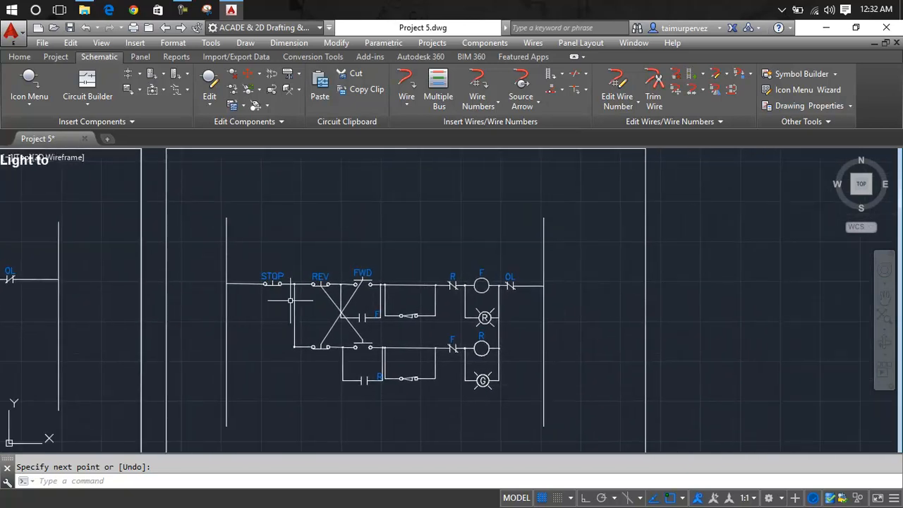
scroll(425, 285, "up", 4)
middle_click_drag(437, 286, 230, 241)
scroll(324, 267, "up", 2)
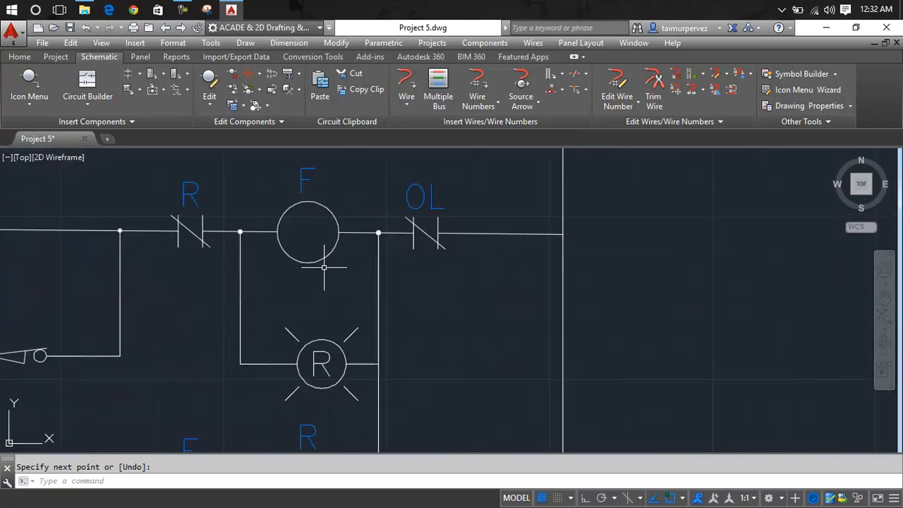
key("Return")
scroll(324, 267, "down", 5)
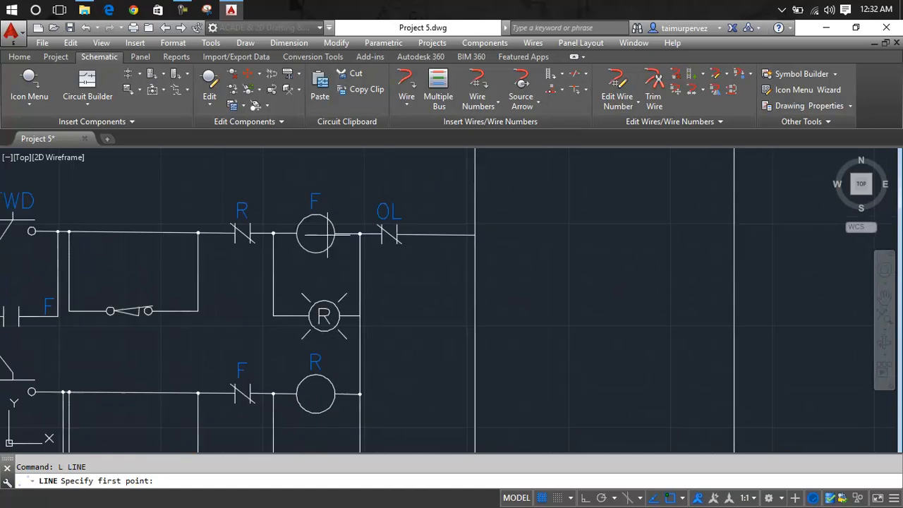
middle_click_drag(484, 231, 403, 208)
scroll(403, 208, "up", 5)
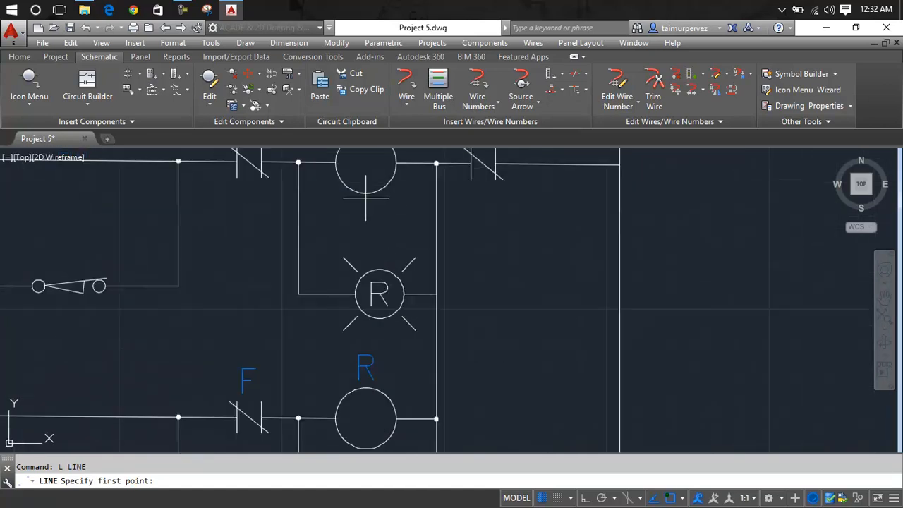
left_click(365, 192)
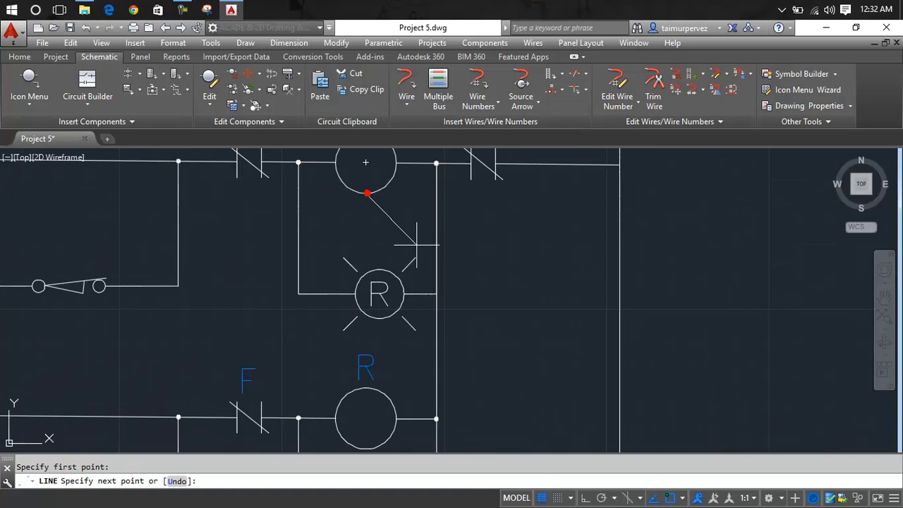
left_click(476, 290)
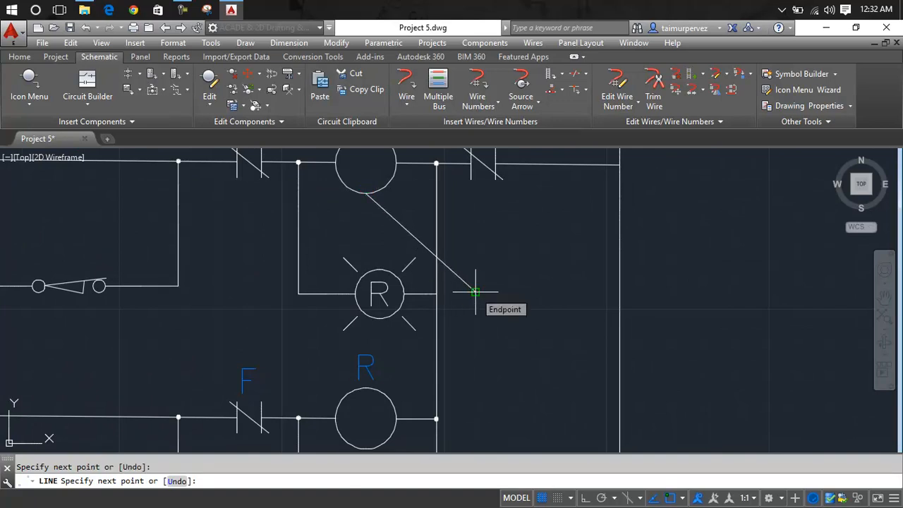
key("Return")
Draw a diagonal line from the outer end of coil F's interlock line back to the top of coil R on the lower rung
key("Return")
left_click(476, 291)
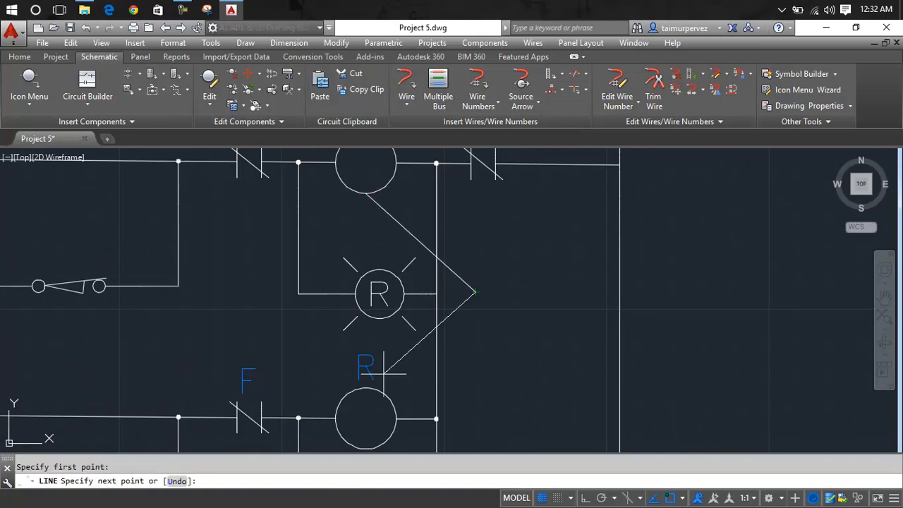
scroll(364, 400, "up", 4)
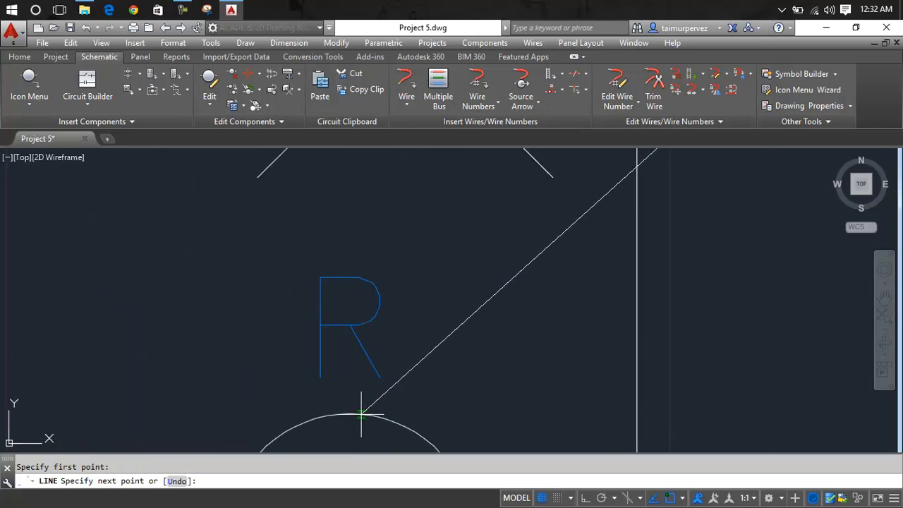
left_click(350, 415)
key("Return")
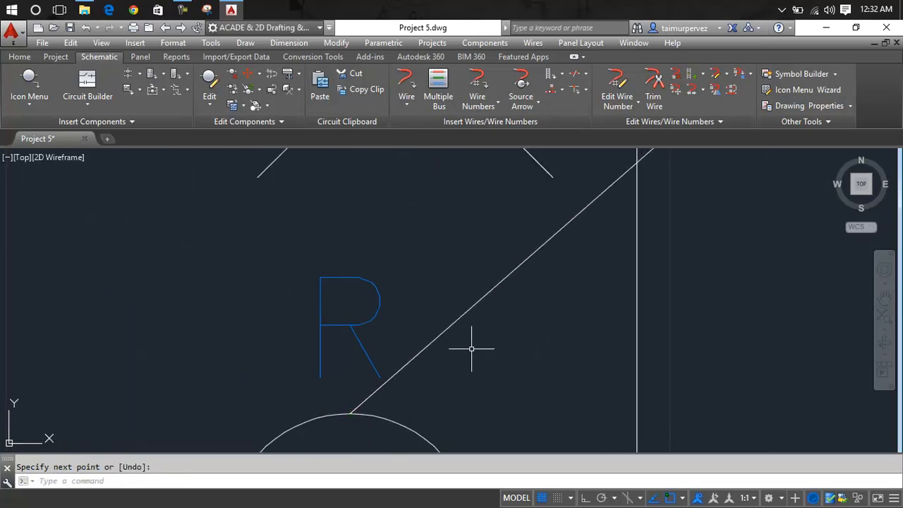
scroll(472, 349, "down", 4)
key("Escape")
Change the linetype of the two coil interlock lines and the two crossing push button lines to PHANTOM2
left_click(486, 324)
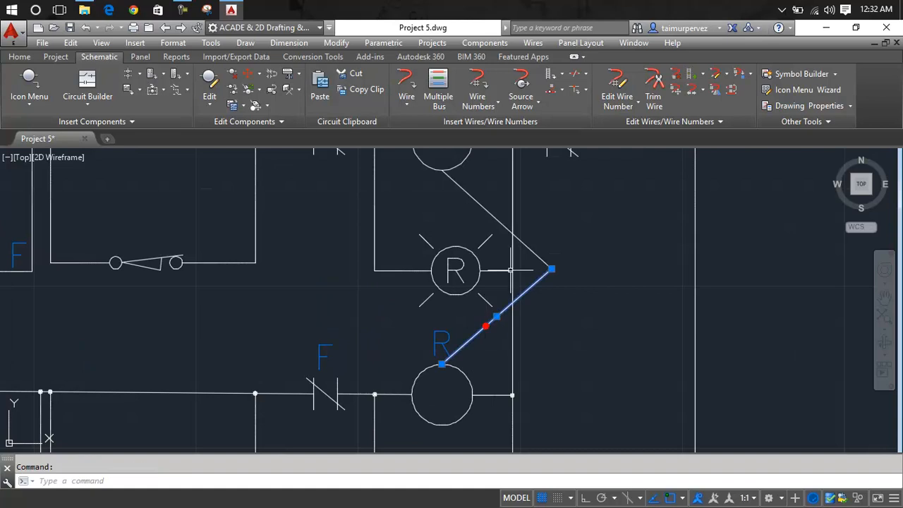
left_click(520, 243)
scroll(520, 243, "down", 4)
scroll(247, 251, "up", 4)
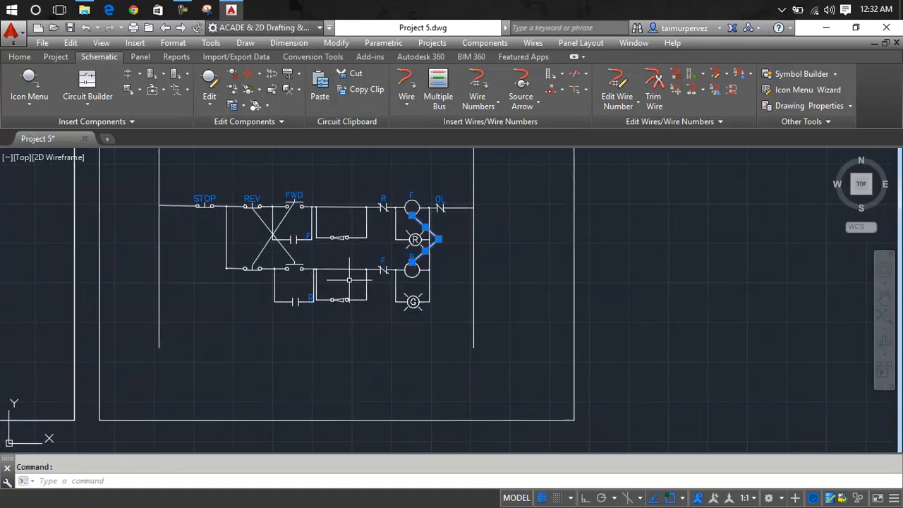
left_click(247, 250)
left_click(248, 201)
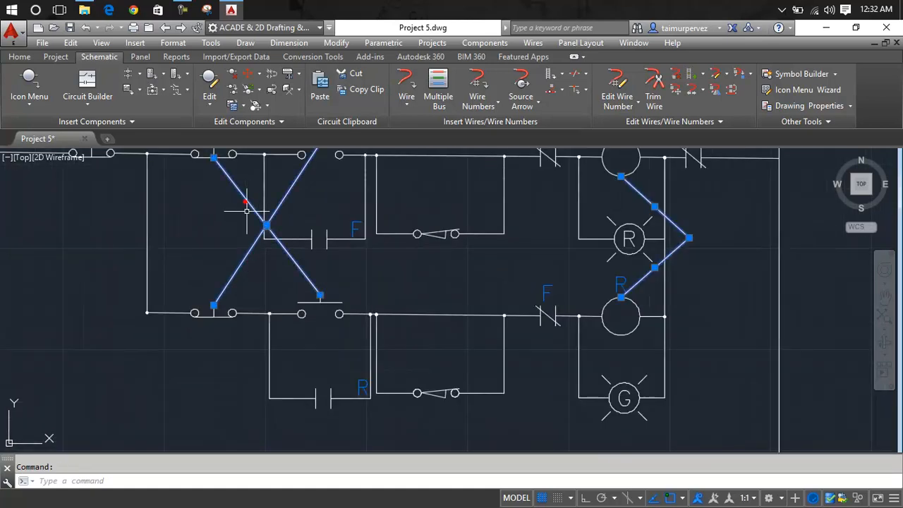
left_click(16, 59)
left_click(671, 106)
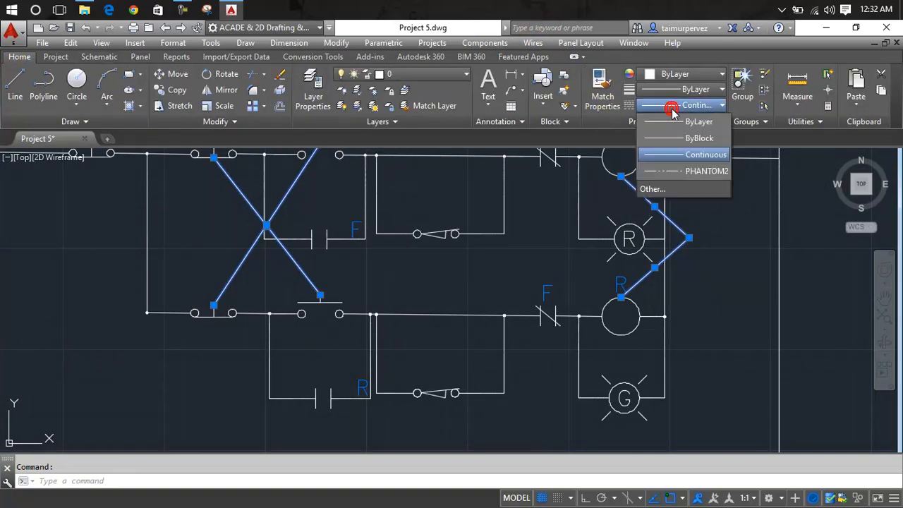
left_click(684, 174)
key("Escape")
Compare the redrawn ladder diagram with the reference diagram in the neighbouring frame, checking the interlock lines and tags
scroll(709, 257, "down", 4)
middle_click_drag(708, 257, 734, 240)
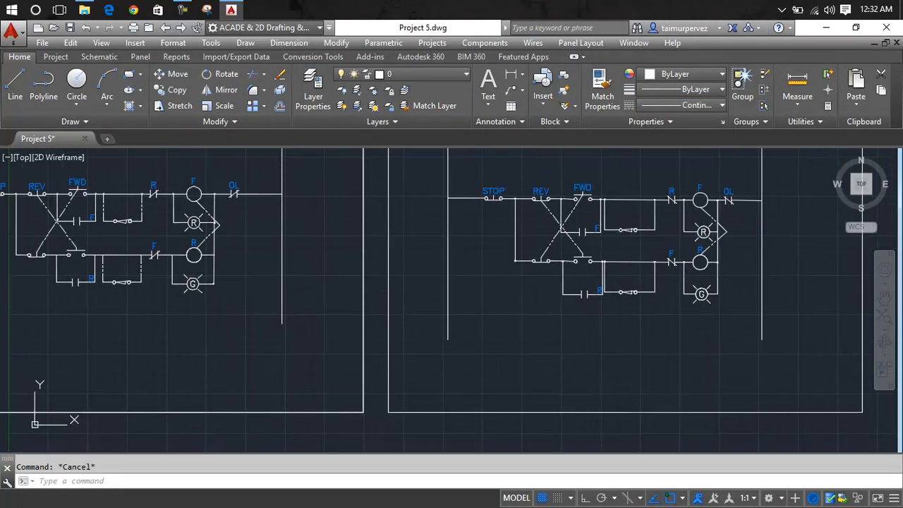
scroll(740, 246, "down", 2)
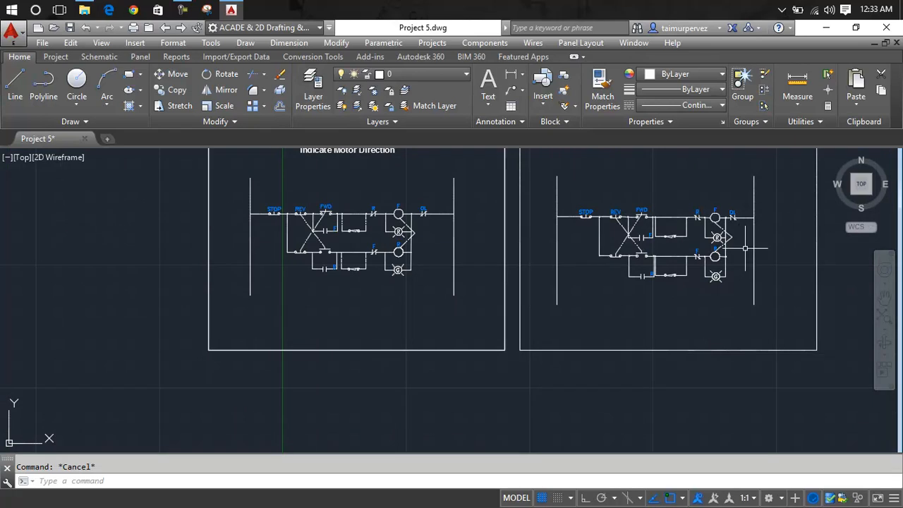
mouse_move(741, 256)
middle_mouse_down()
mouse_move(743, 291)
mouse_move(615, 279)
mouse_move(618, 297)
middle_mouse_up()
scroll(614, 289, "up", 2)
scroll(605, 278, "up", 3)
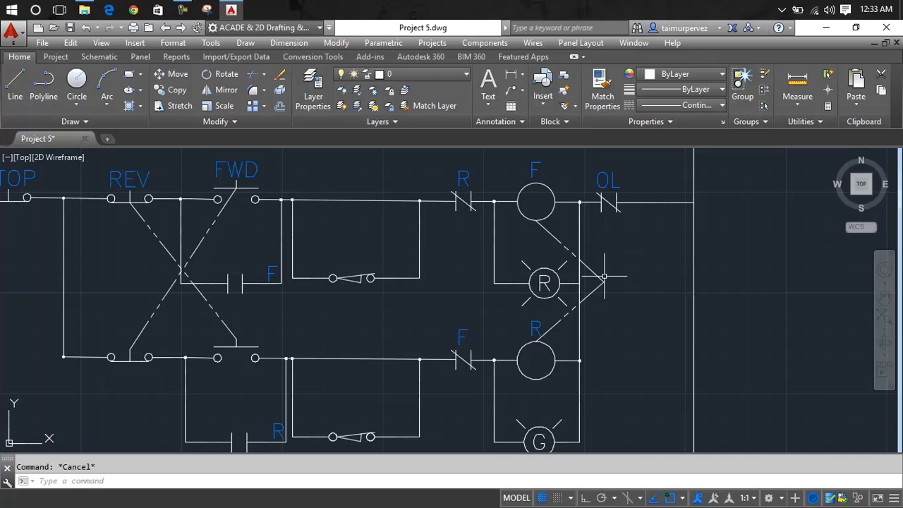